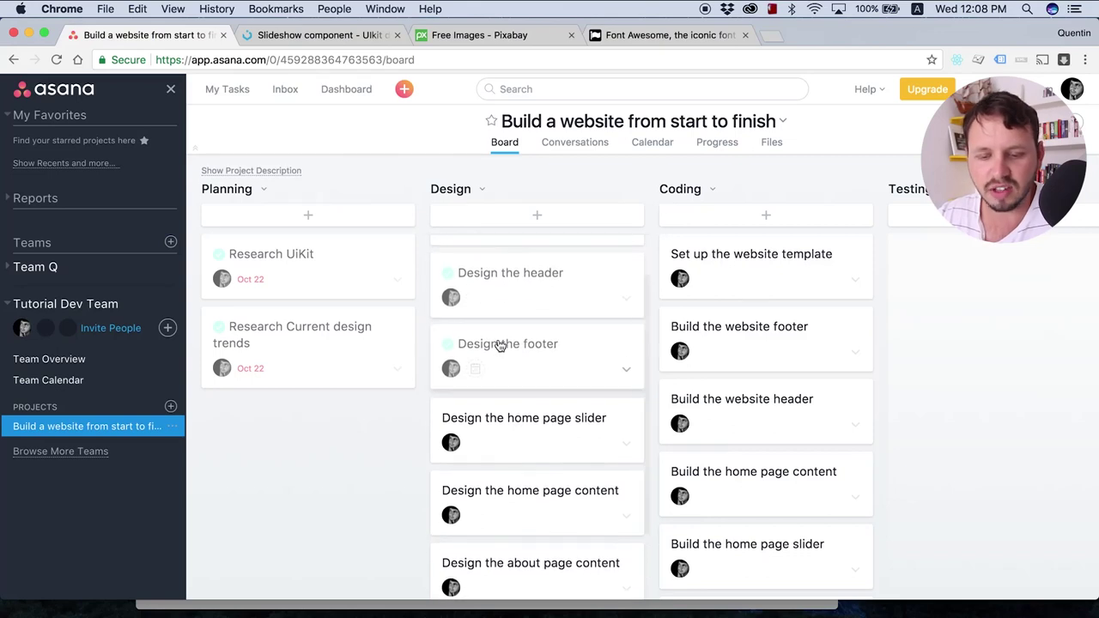
Review the 'Design the footer' task details on the Asana board
left_click(543, 367)
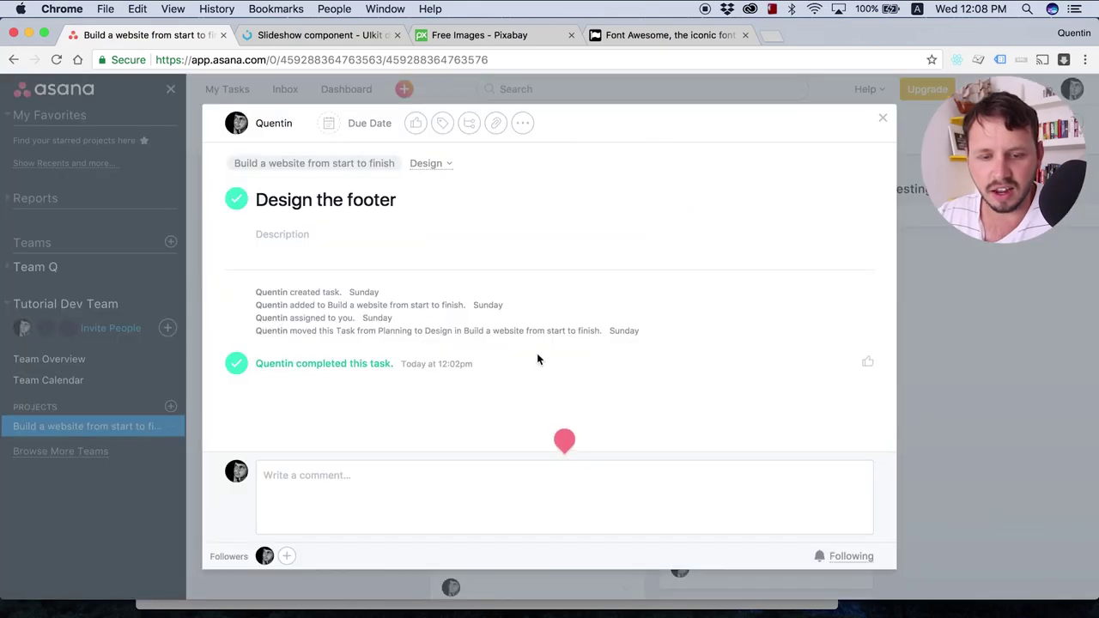
left_click(997, 399)
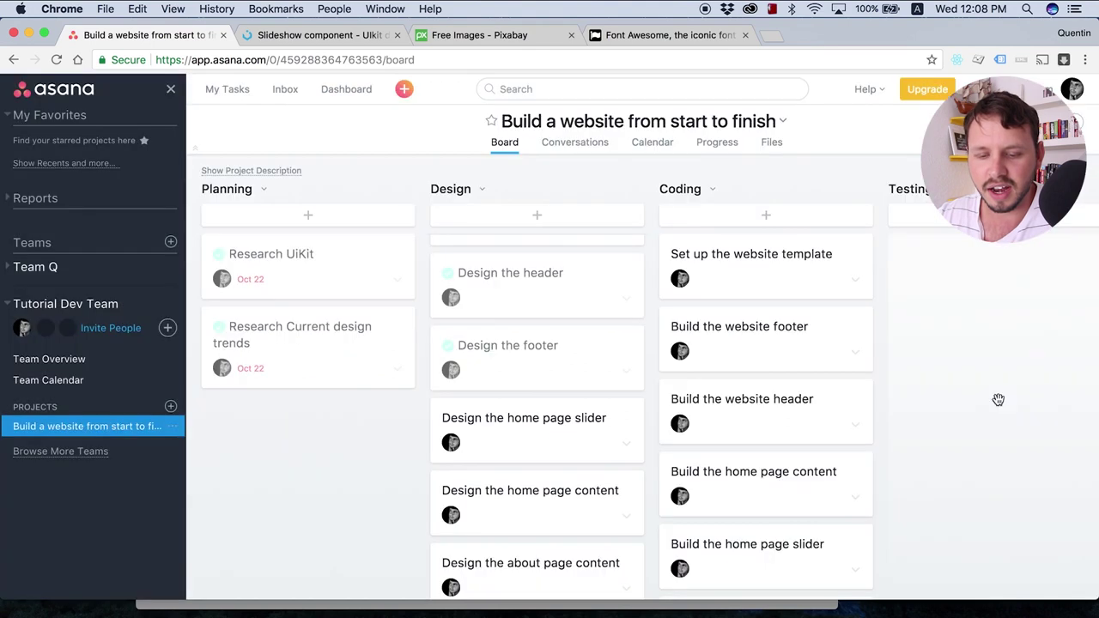
scroll(571, 438, "down", 3)
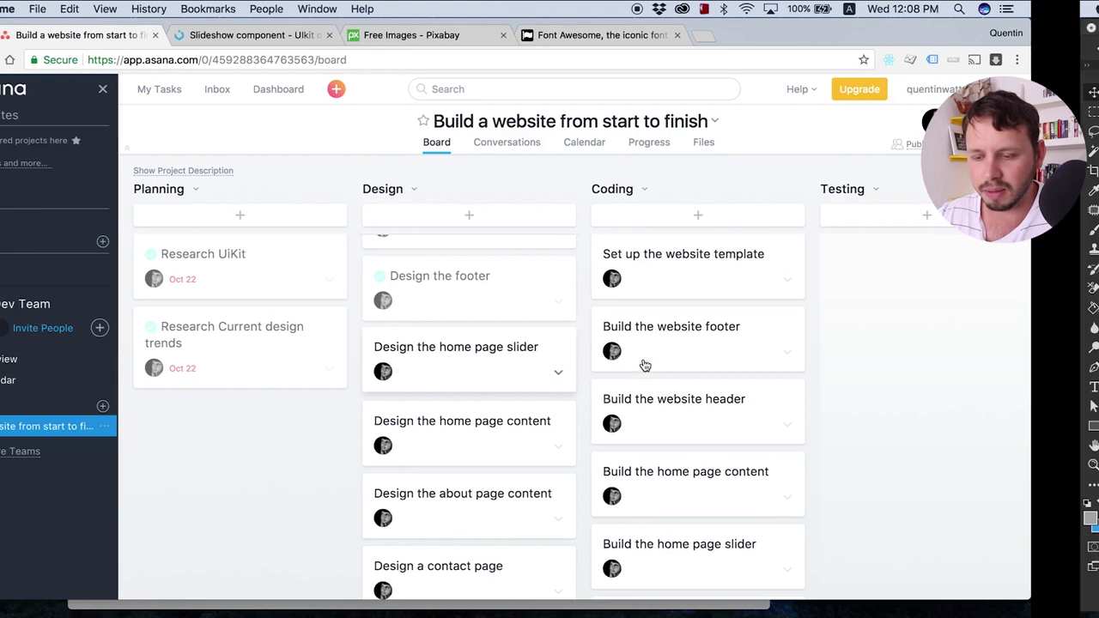
In Photoshop, hide the footer groups on both the mac and iphone artboards
key("super+Tab")
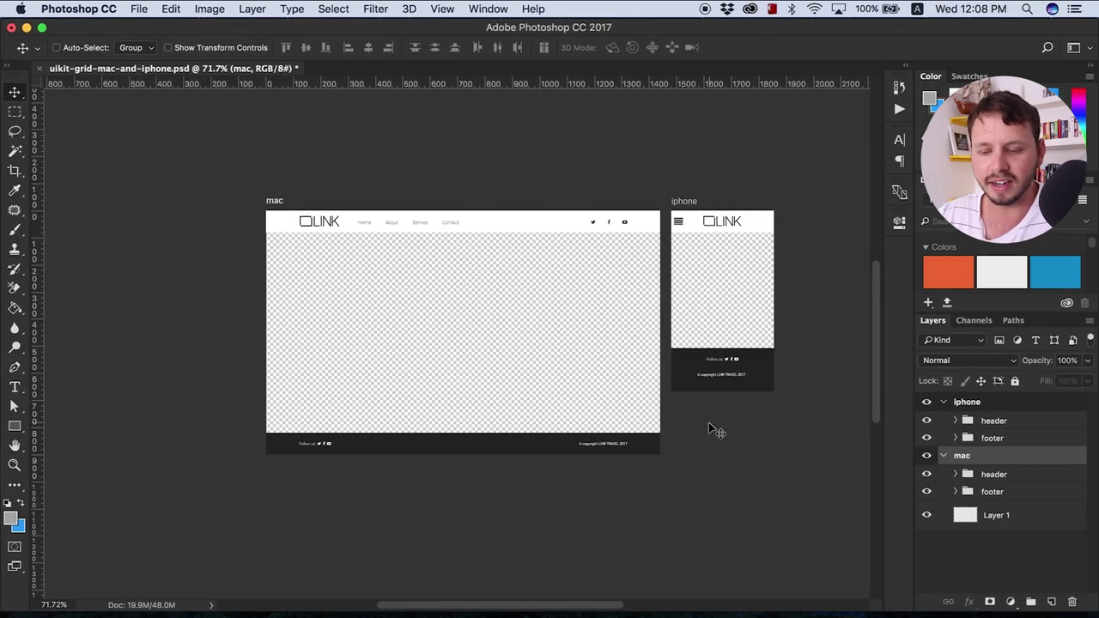
scroll(710, 429, "up", 3)
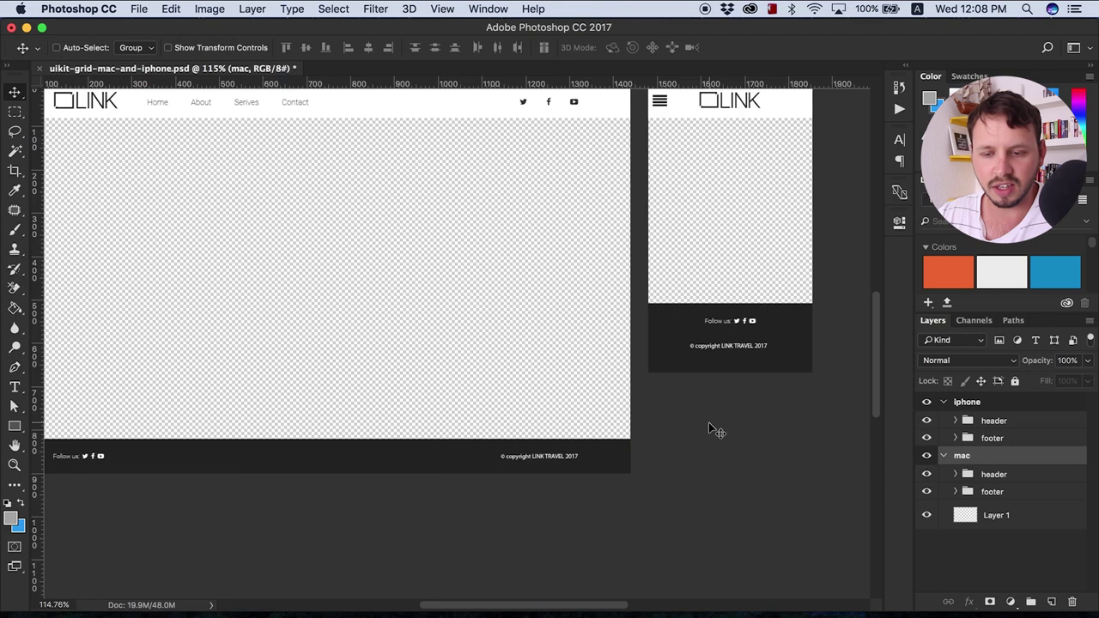
scroll(710, 424, "down", 3)
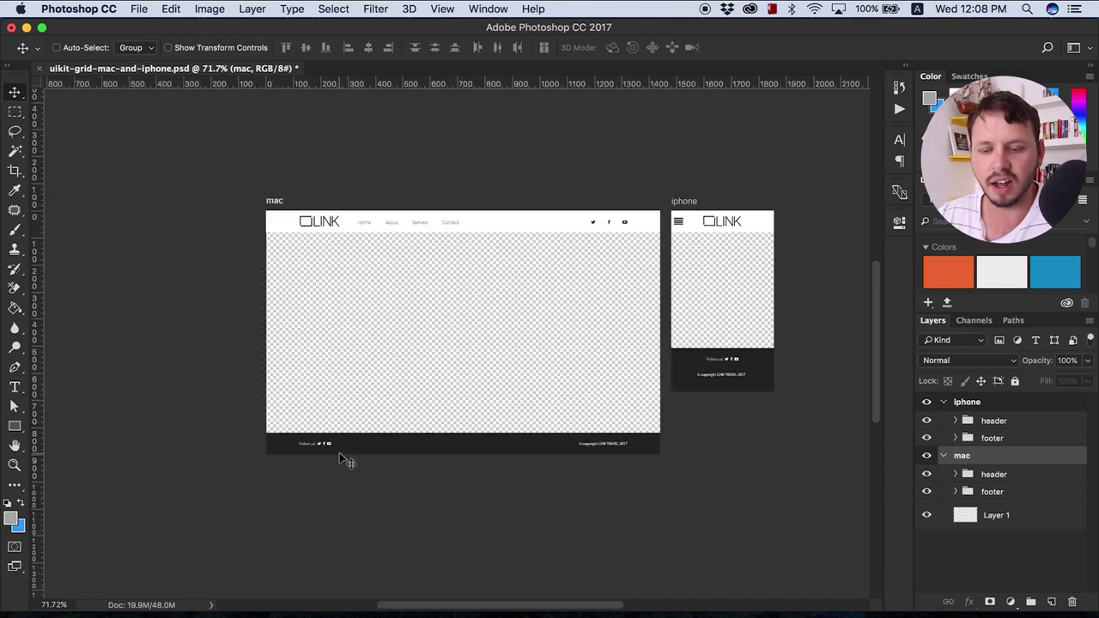
left_click(928, 491)
left_click(927, 438)
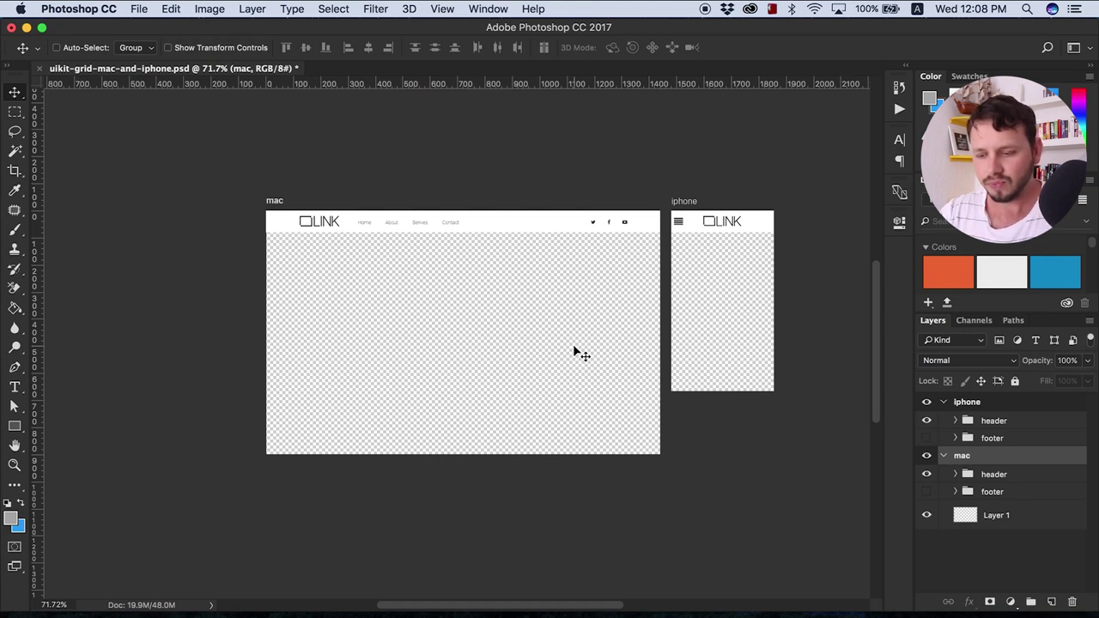
Briefly show the mac footer to check its text, then hide it again
left_click(927, 491)
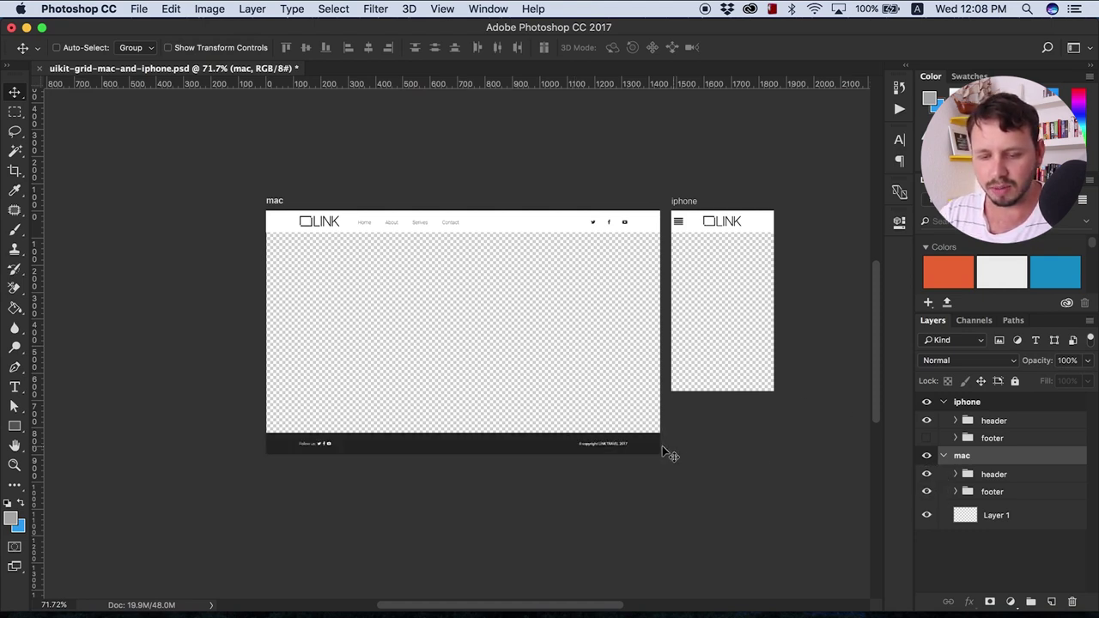
scroll(667, 453, "up", 4)
scroll(568, 457, "up", 2)
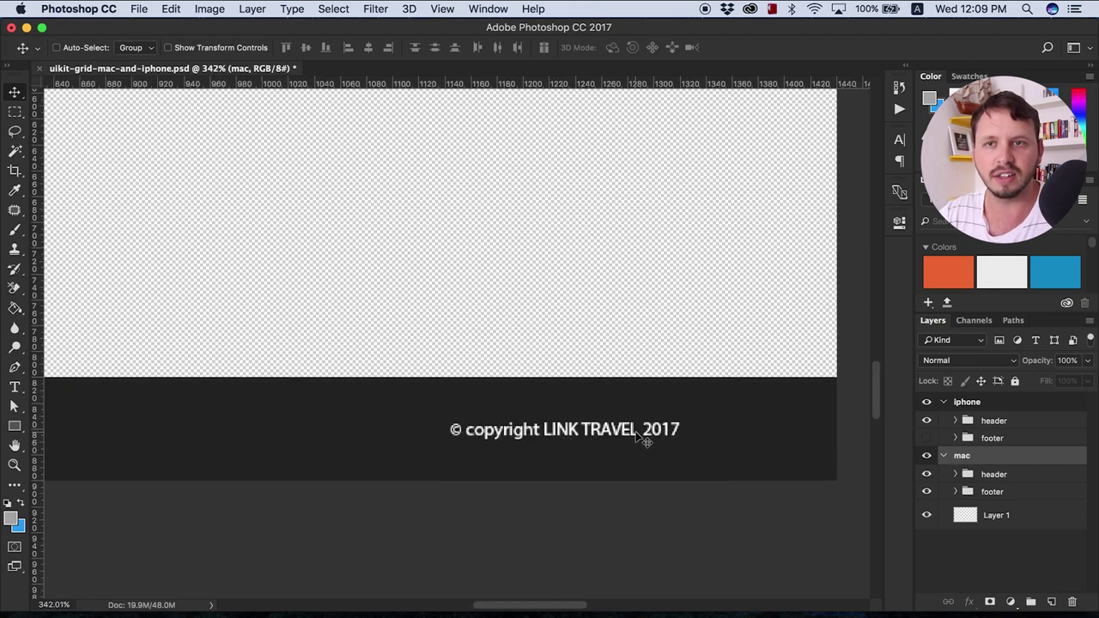
scroll(575, 430, "down", 5)
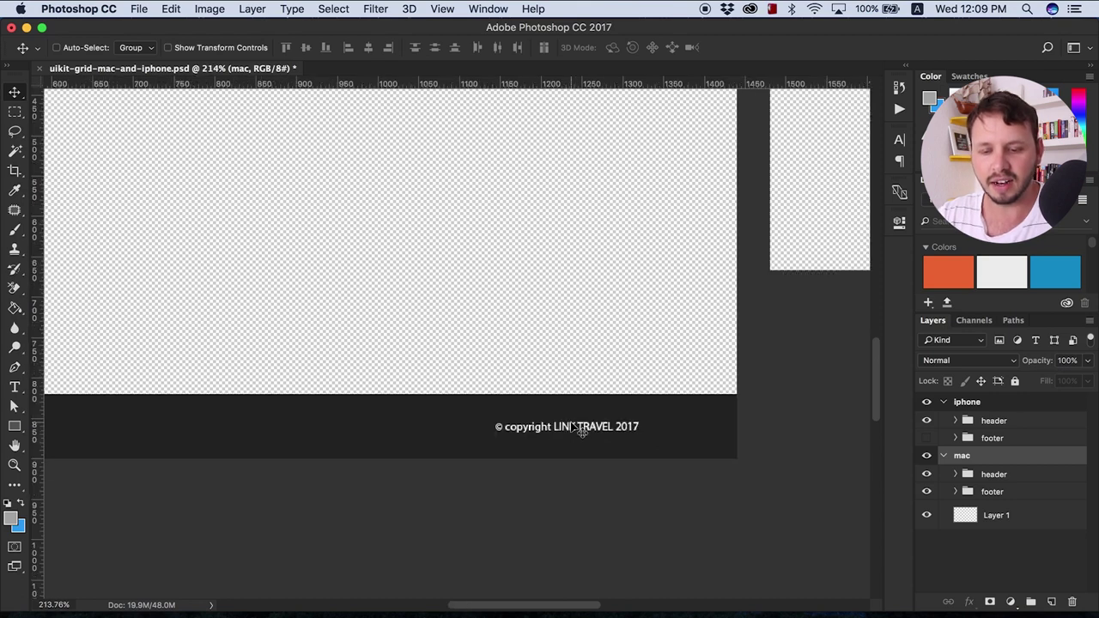
left_click(927, 493)
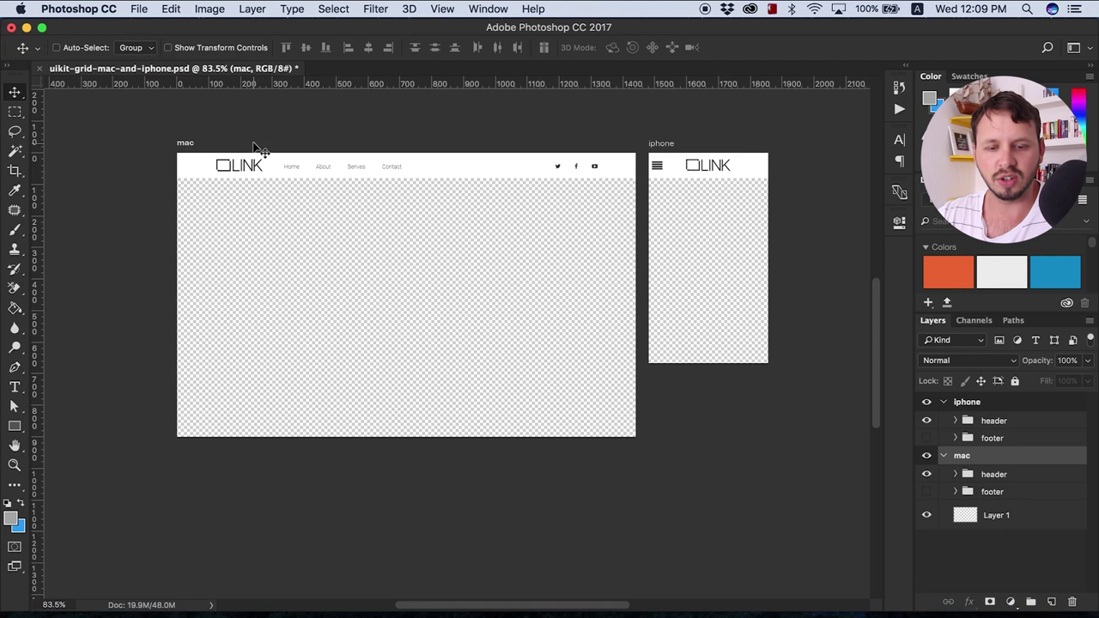
Reveal the grid guides with a ruler guide, undo that guide, then go to Chrome's Asana board
left_click_drag(277, 86, 269, 307)
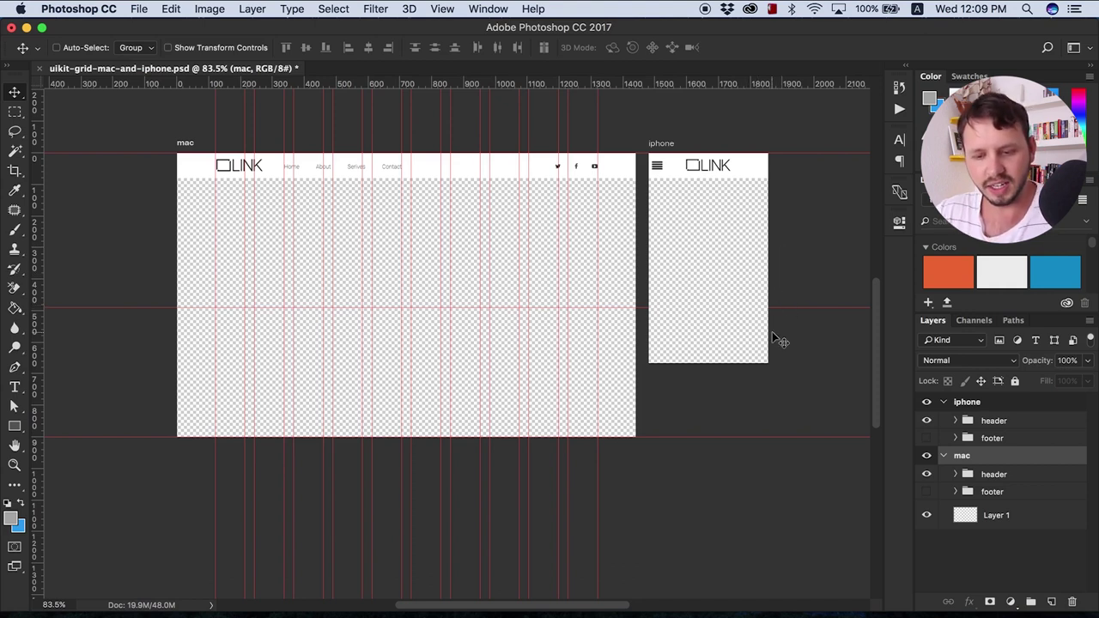
key("super+z")
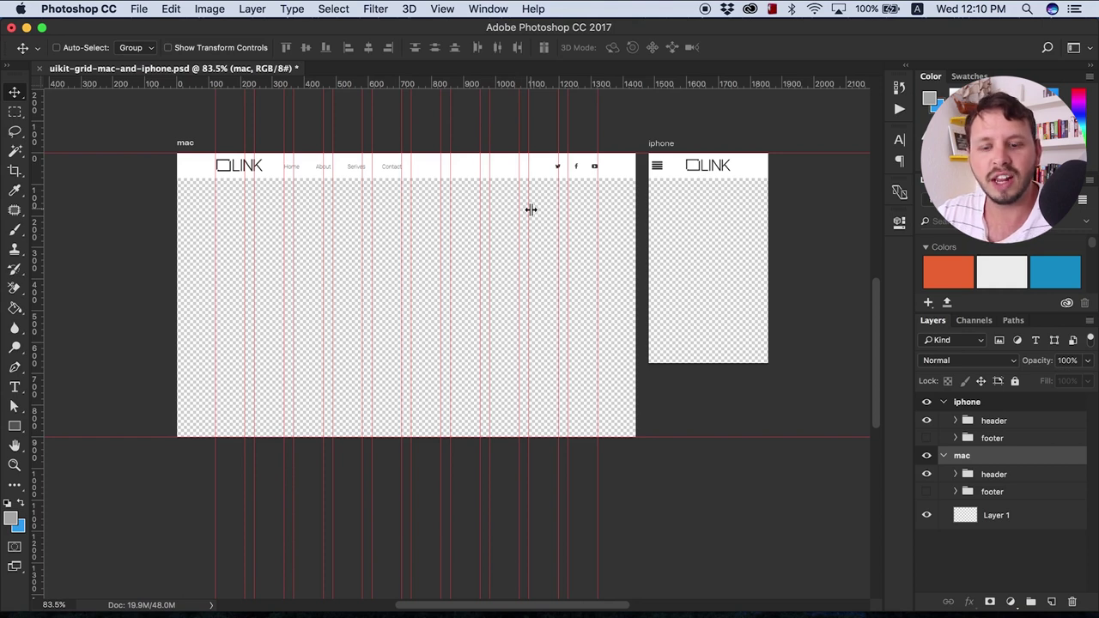
key("ctrl+Left")
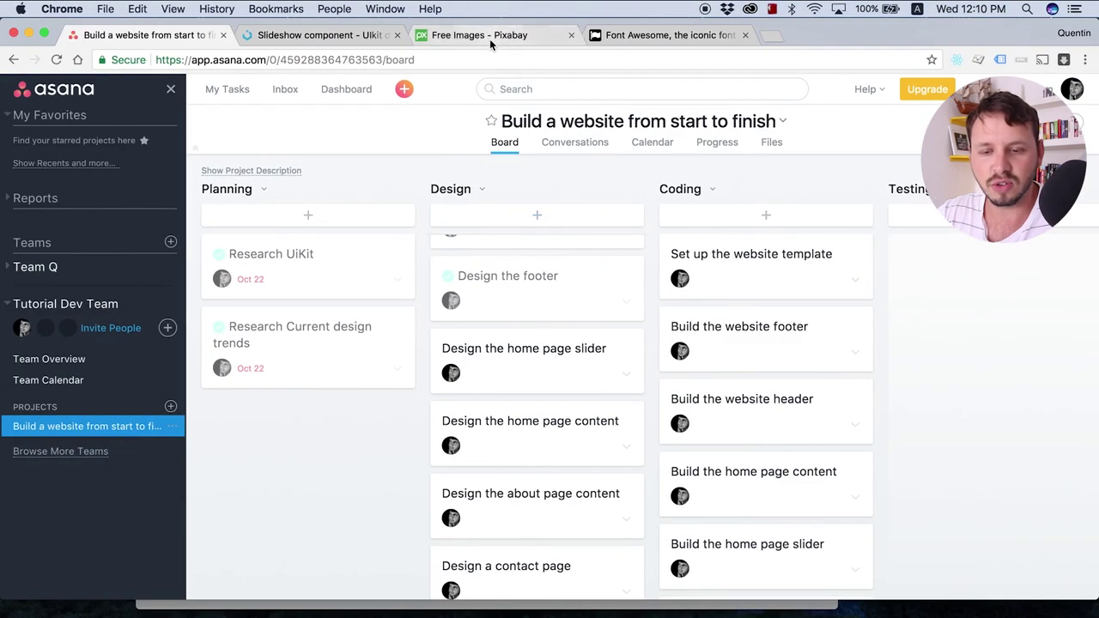
Search Pixabay for 'travel' images
left_click(490, 38)
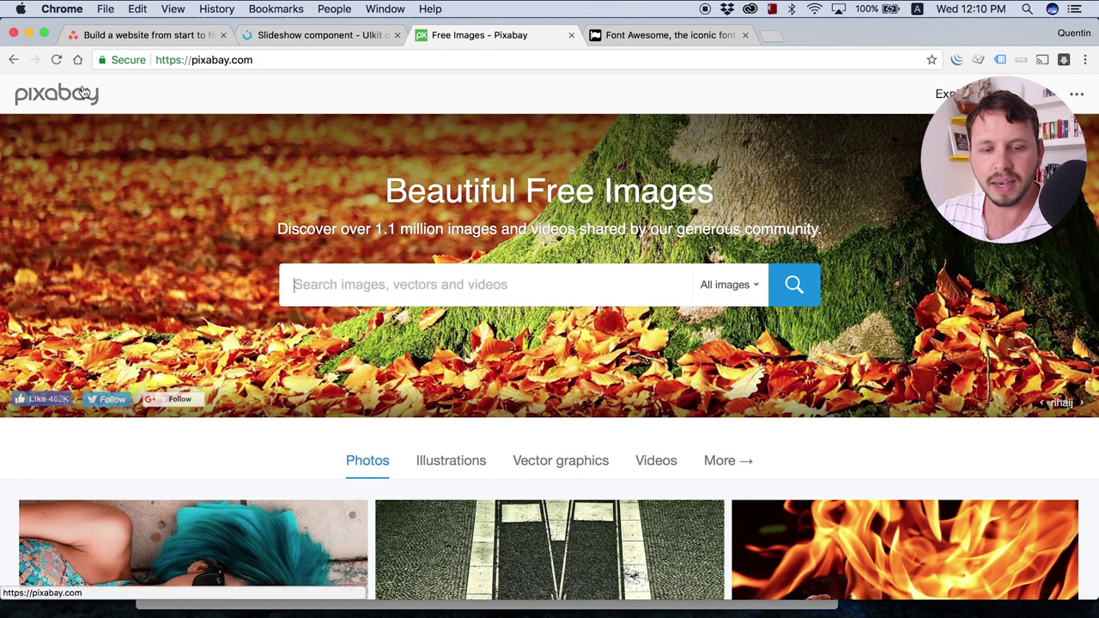
left_click(292, 60)
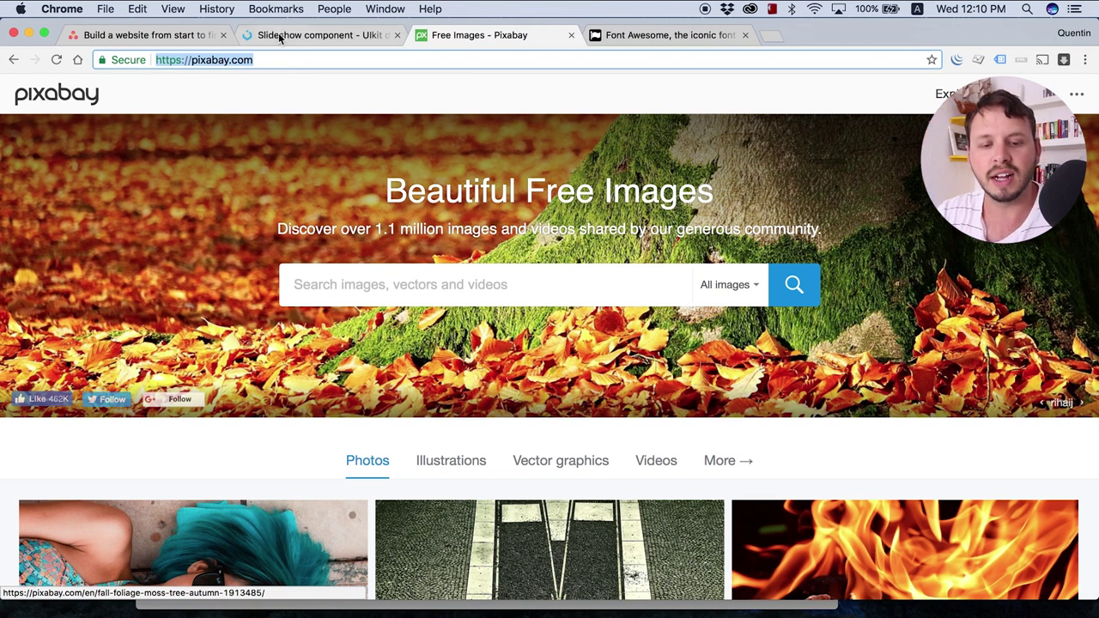
left_click_drag(285, 60, 87, 59)
left_click(523, 284)
type("travel")
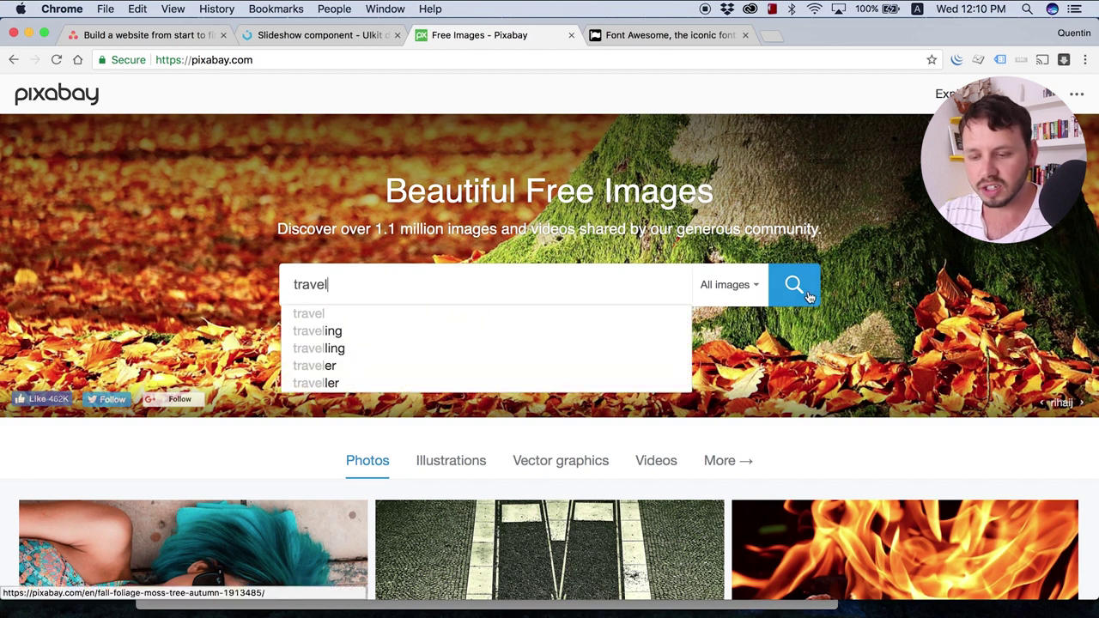
left_click(799, 292)
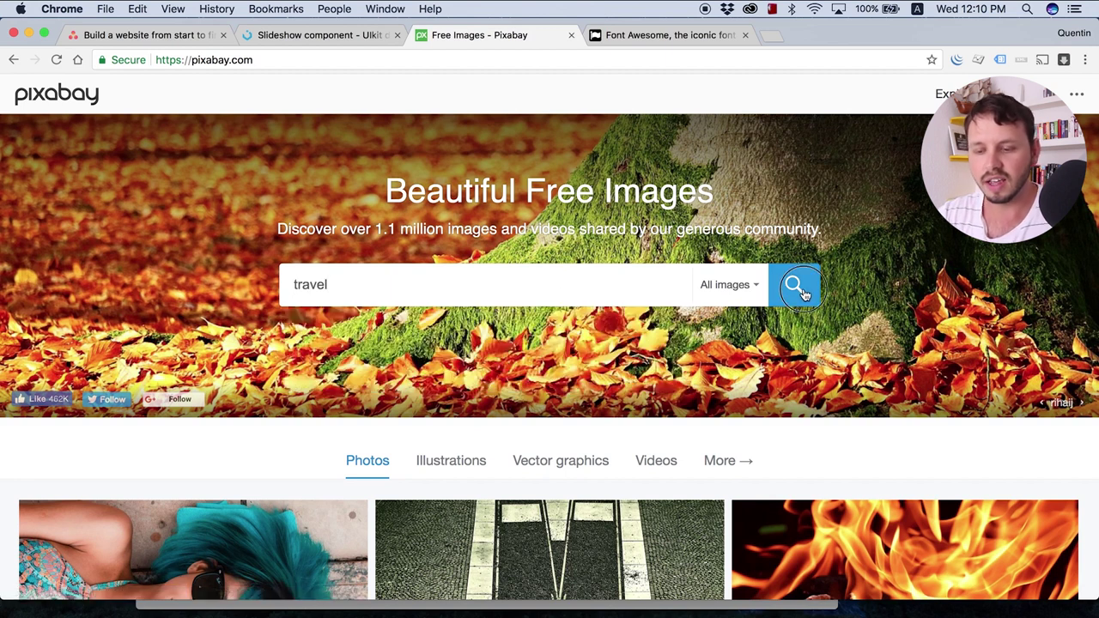
Browse the 42,921 travel image results, then return to the Photoshop layout
scroll(327, 362, "down", 2)
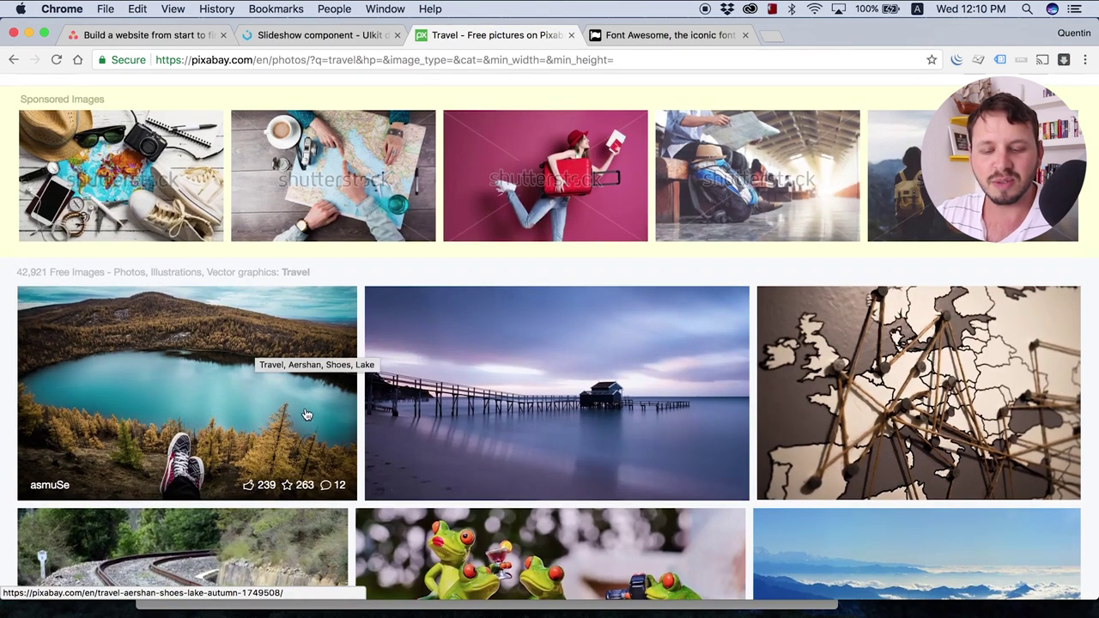
scroll(580, 381, "down", 1)
scroll(580, 380, "down", 2)
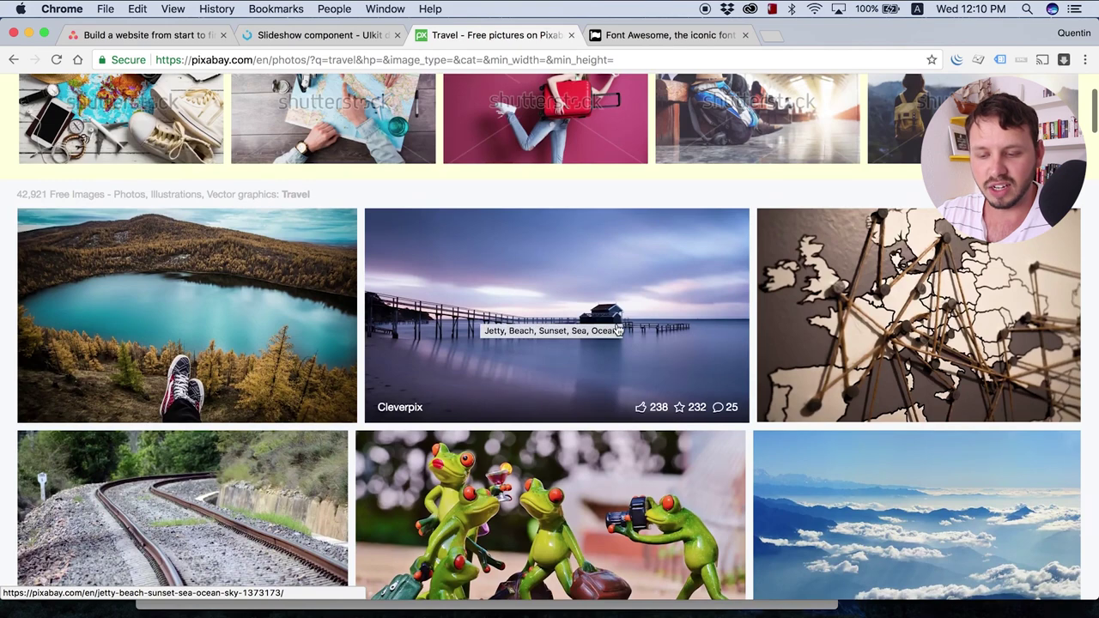
scroll(615, 331, "down", 4)
scroll(616, 331, "down", 10)
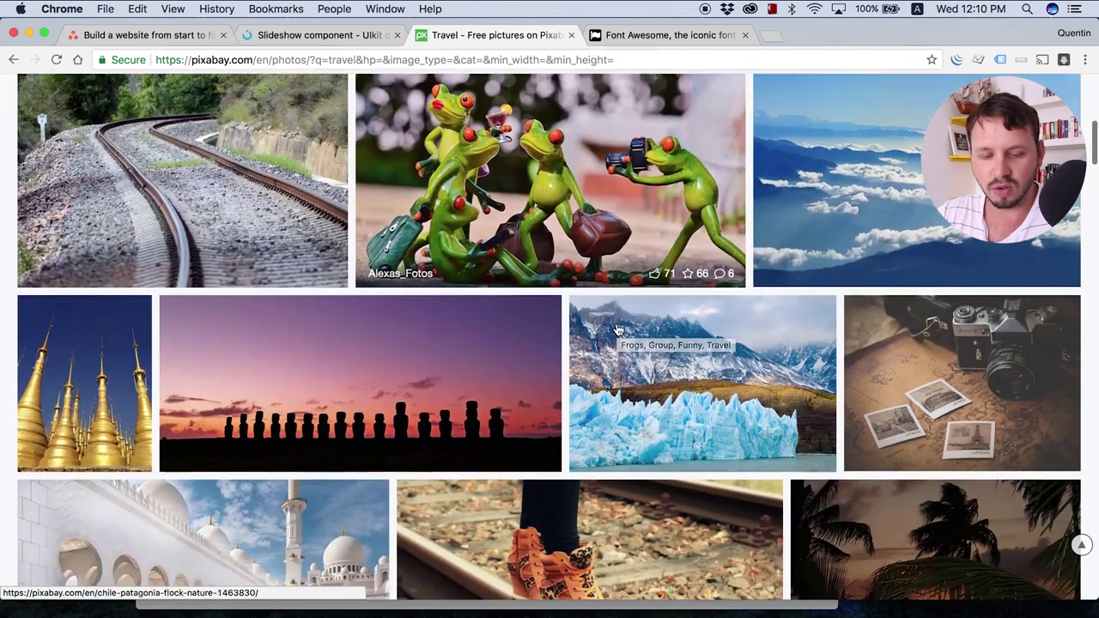
scroll(617, 323, "down", 4)
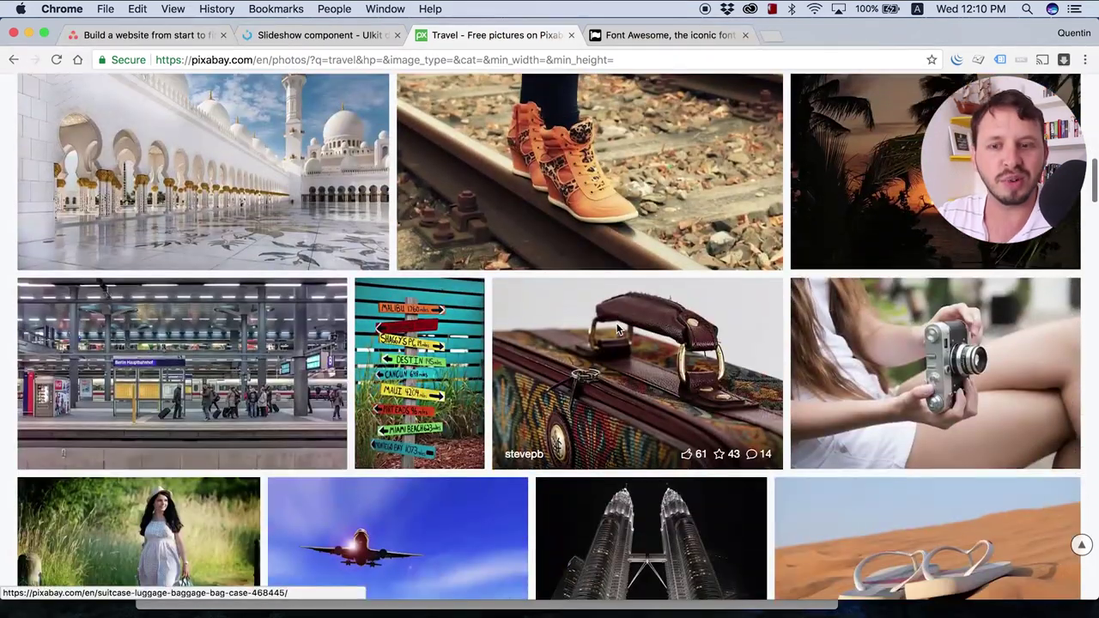
scroll(617, 322, "down", 10)
scroll(617, 323, "up", 15)
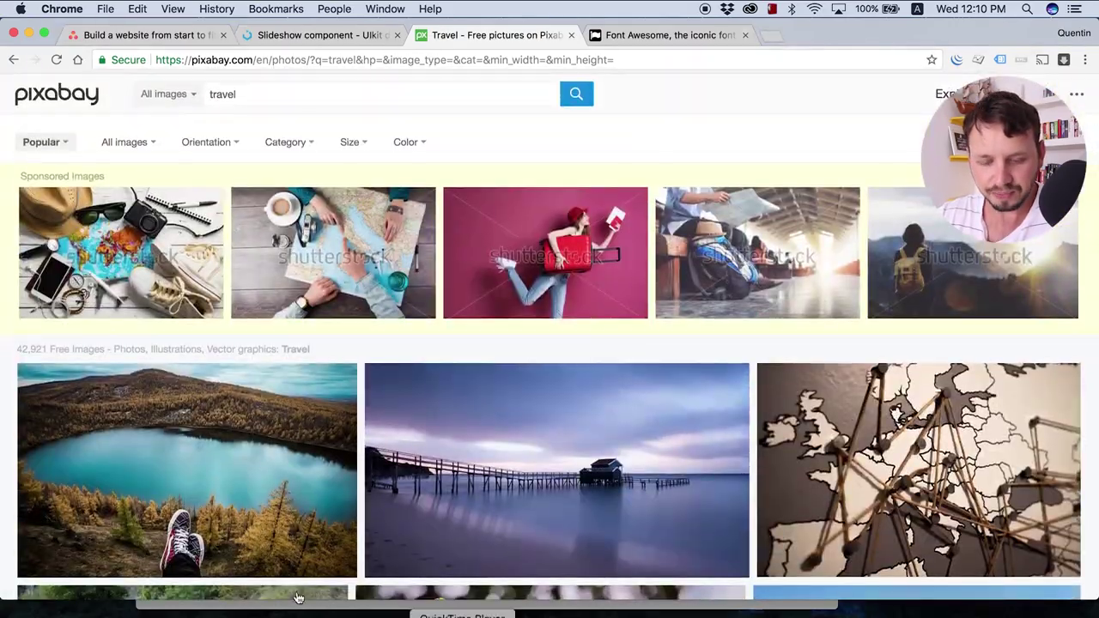
key("ctrl+Right")
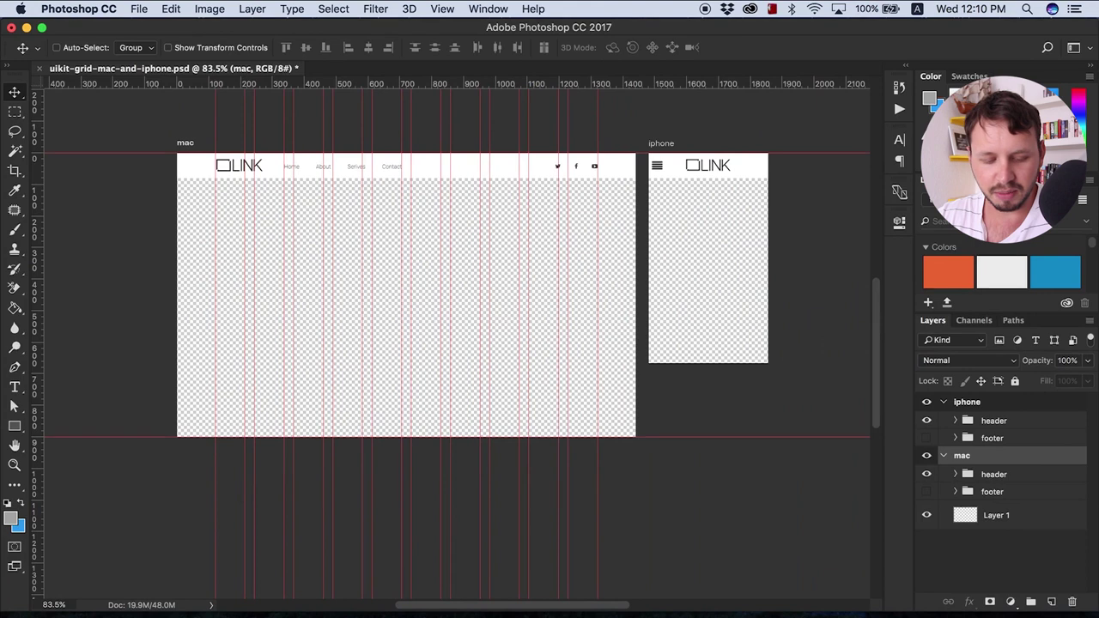
Place travel-1749508.jpg from Finder's images folder onto the mac artboard
left_click(210, 612)
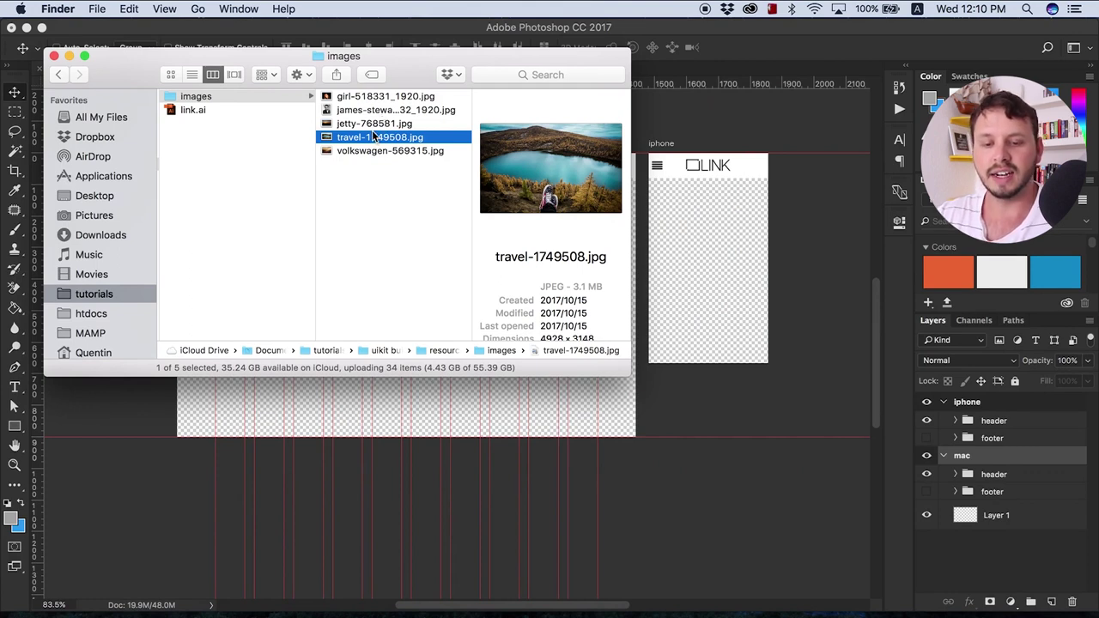
left_click_drag(371, 140, 483, 411)
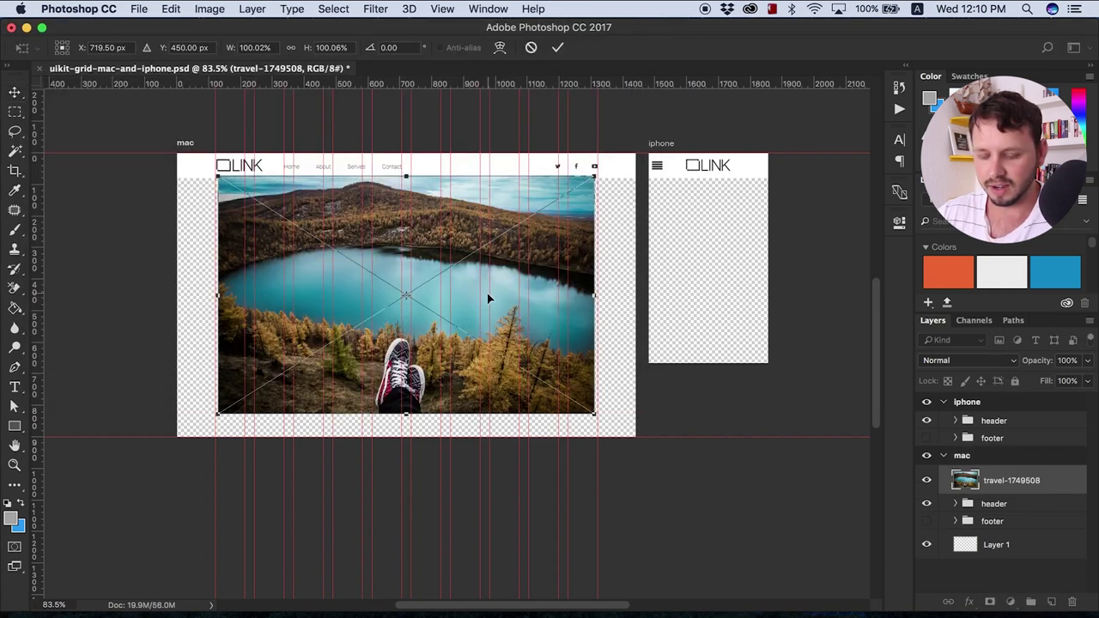
key("Return")
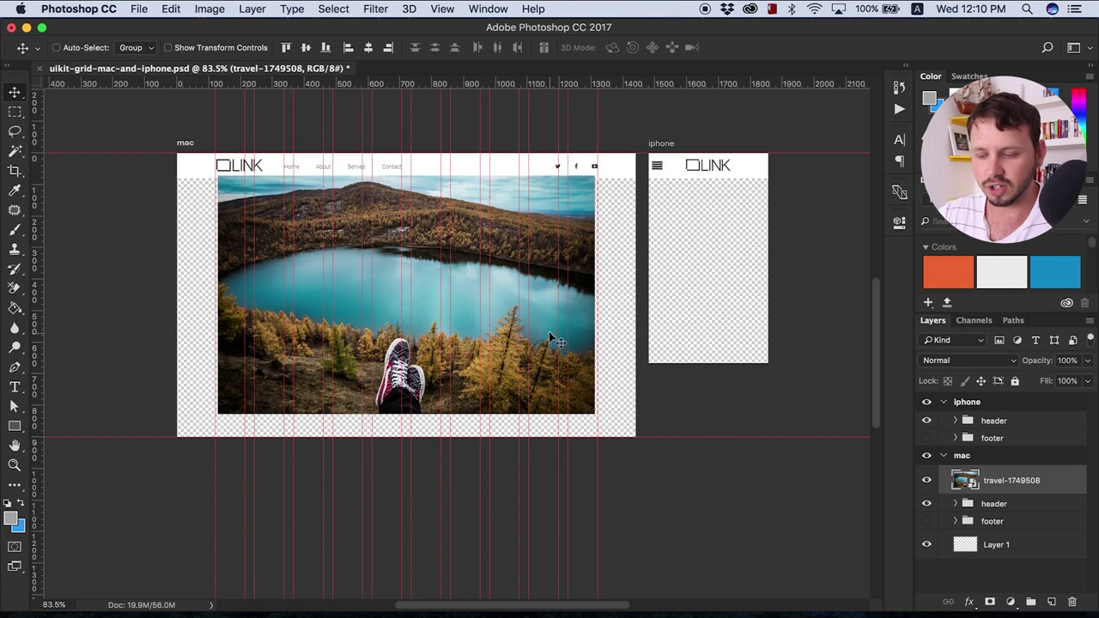
Create a new group named 'slideshow' under the mac artboard
left_click(1032, 602)
double_click(995, 474)
type("slideshow")
key("Return")
Move the lake photo into the slideshow group and scale it to about 126% to fill the artboard
left_click_drag(966, 496, 979, 492)
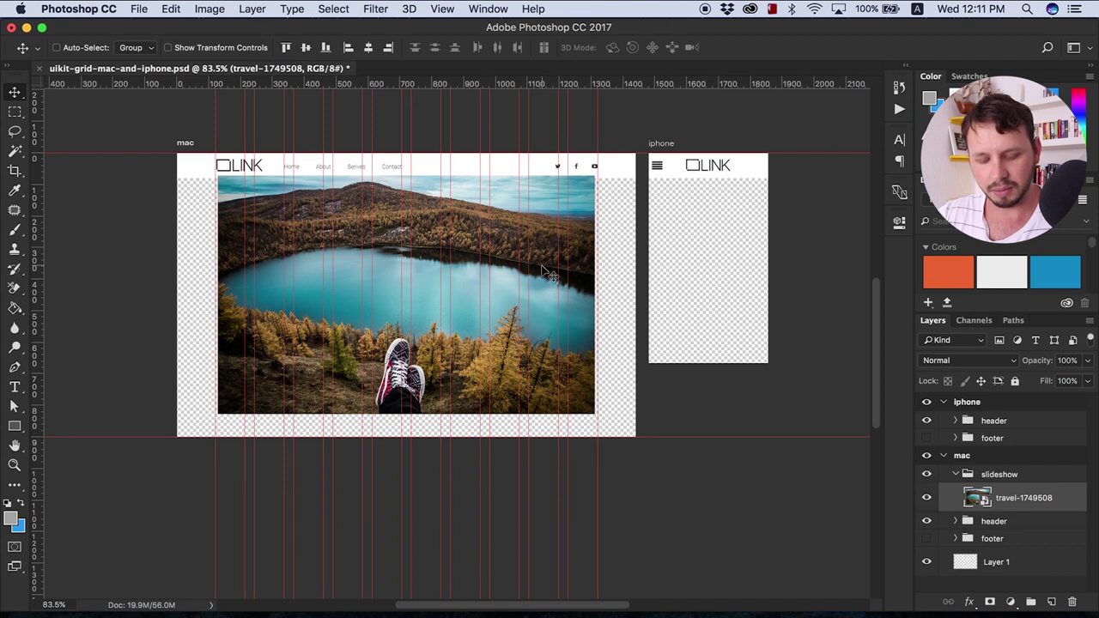
key("super+t")
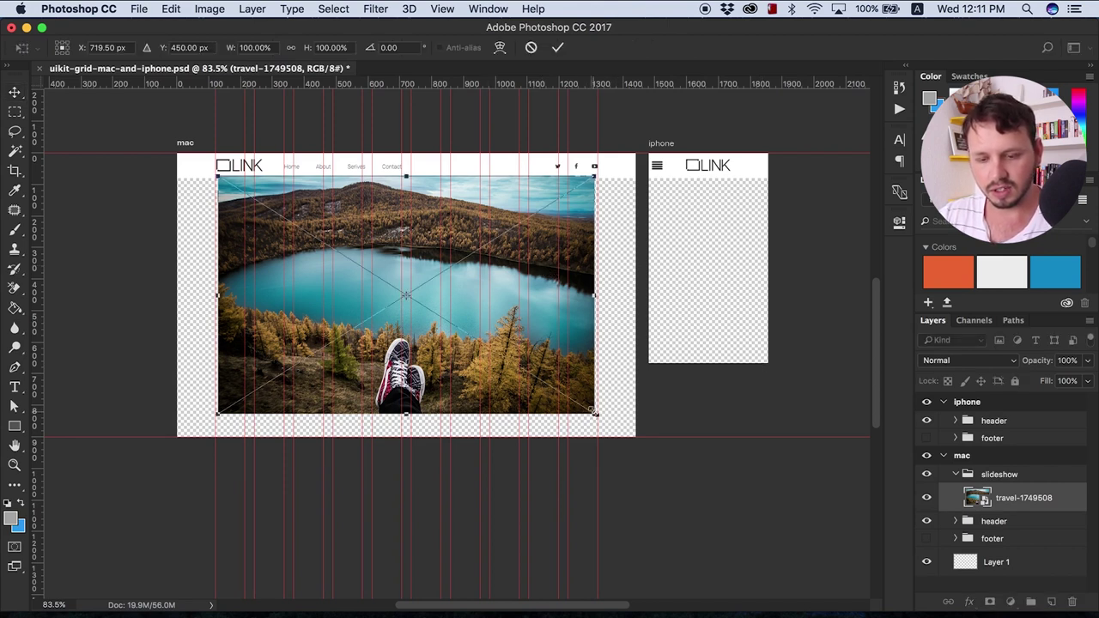
left_click_drag(594, 415, 650, 438)
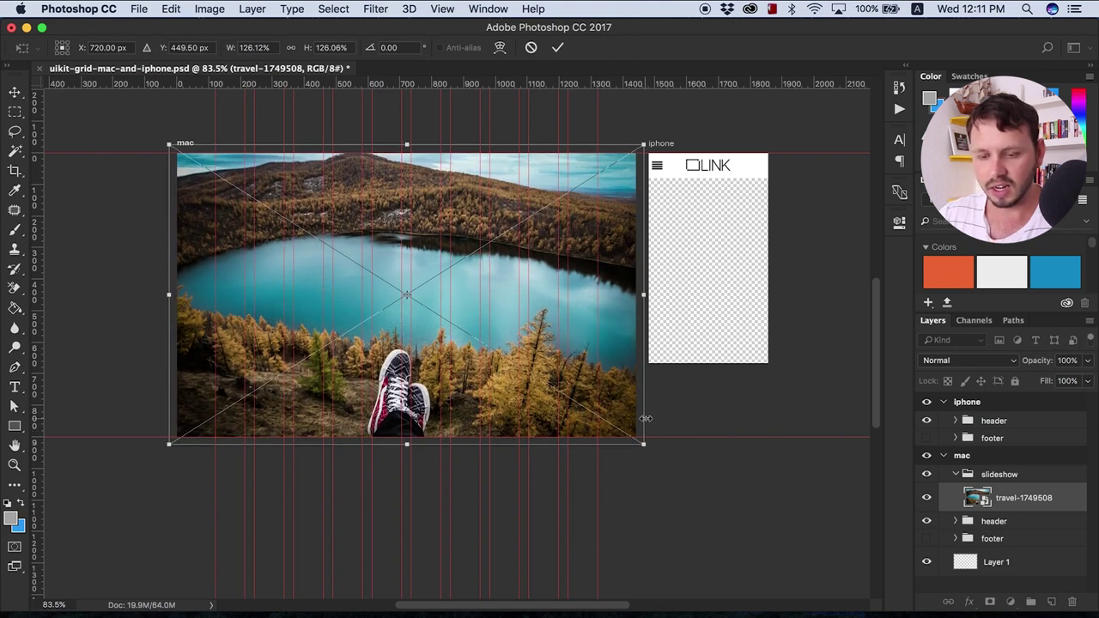
key("Return")
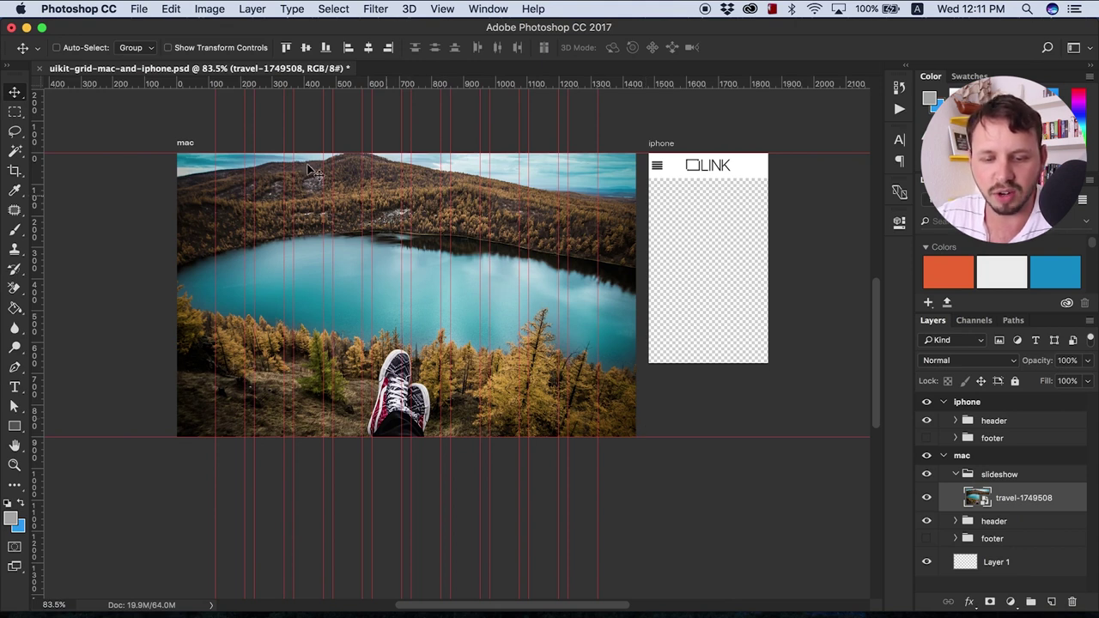
Move the slideshow group below the header group so the navigation bar overlays the lake photo
left_click(957, 475)
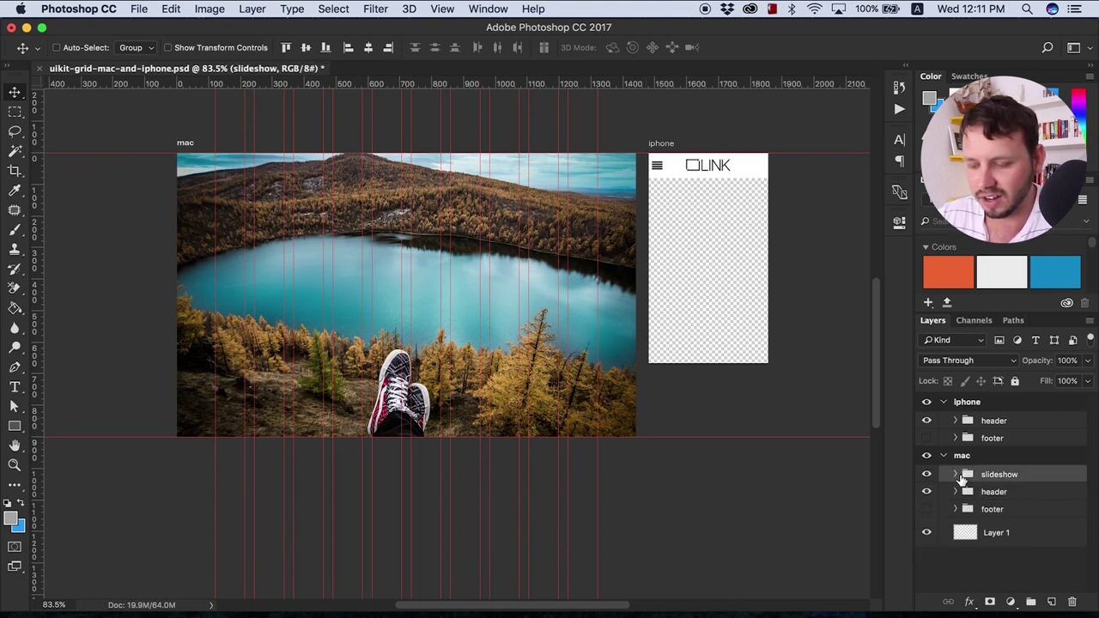
left_click_drag(969, 475, 968, 506)
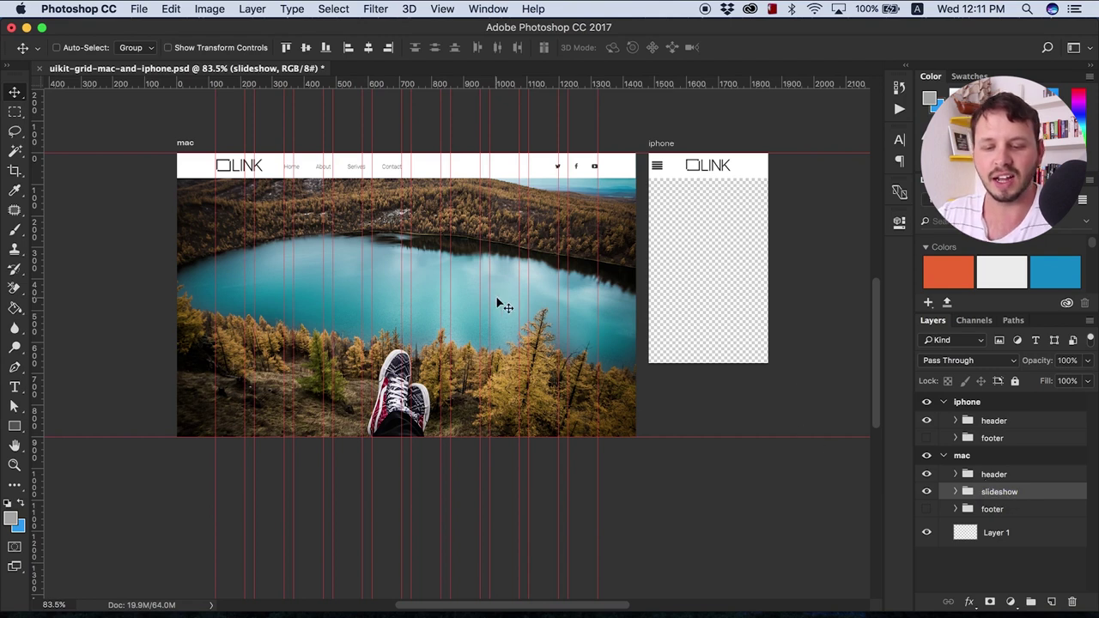
scroll(496, 297, "down", 2)
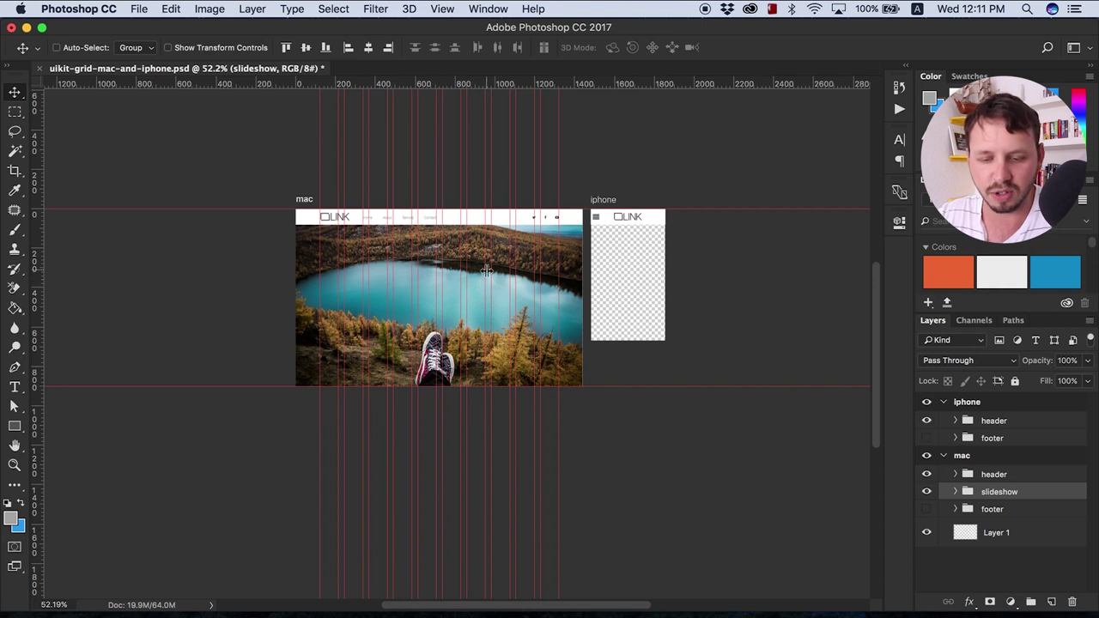
scroll(487, 271, "up", 2)
scroll(464, 335, "down", 2)
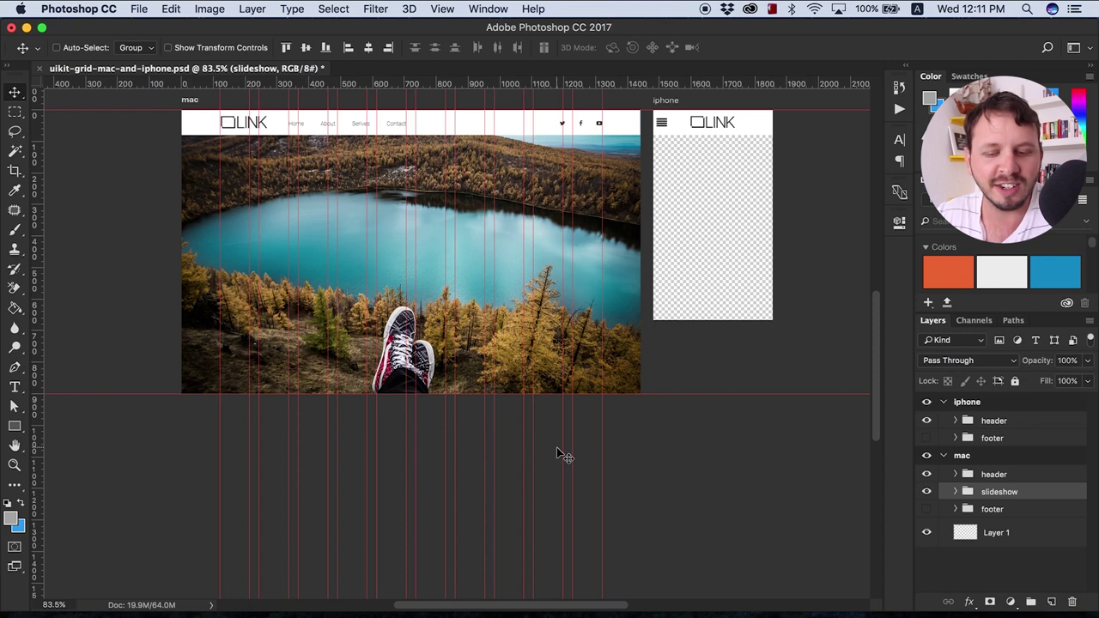
scroll(874, 381, "up", 2)
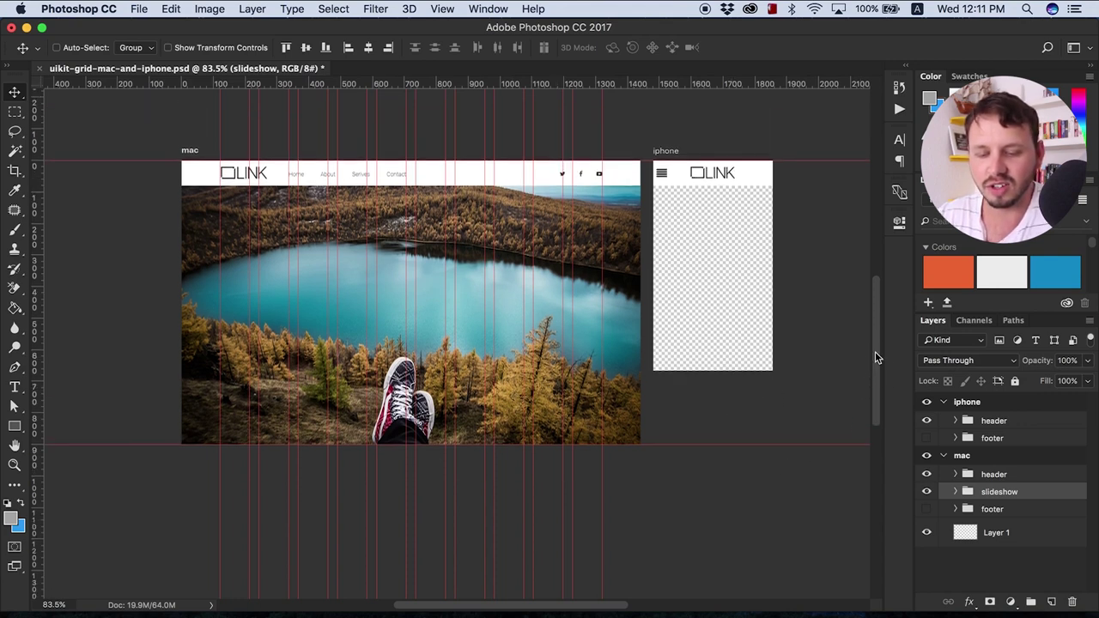
left_click_drag(878, 351, 881, 372)
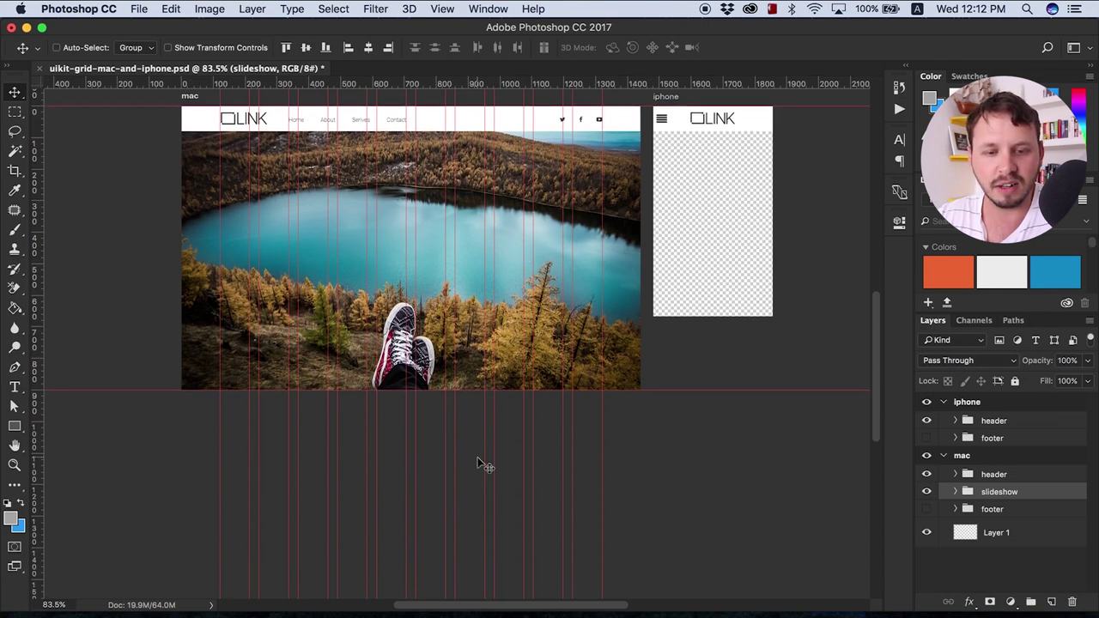
scroll(580, 307, "down", 3)
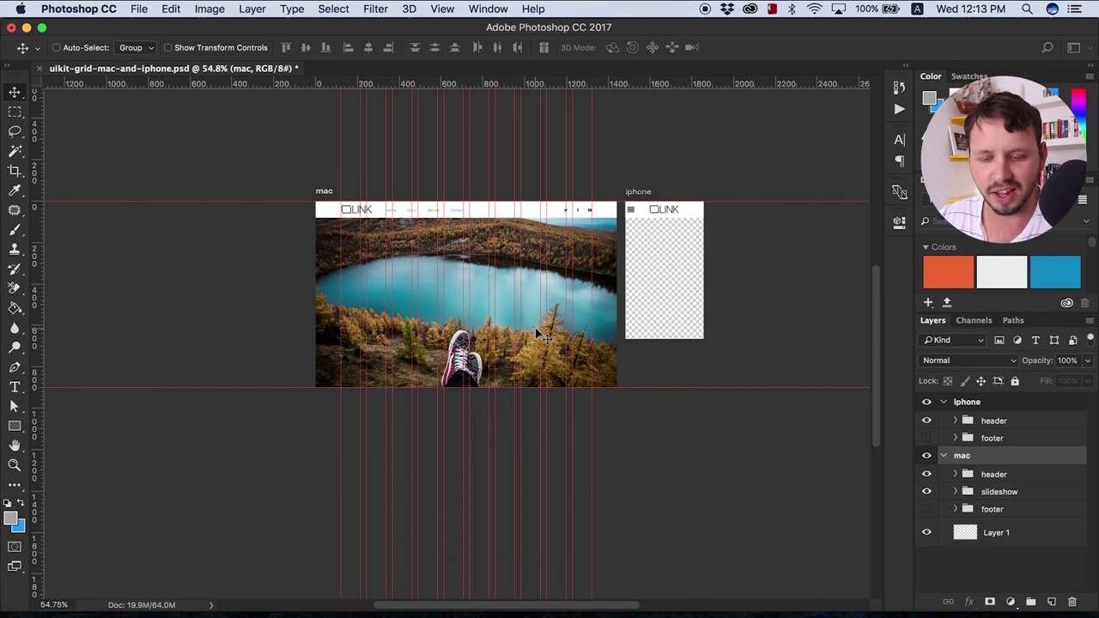
scroll(537, 332, "up", 3)
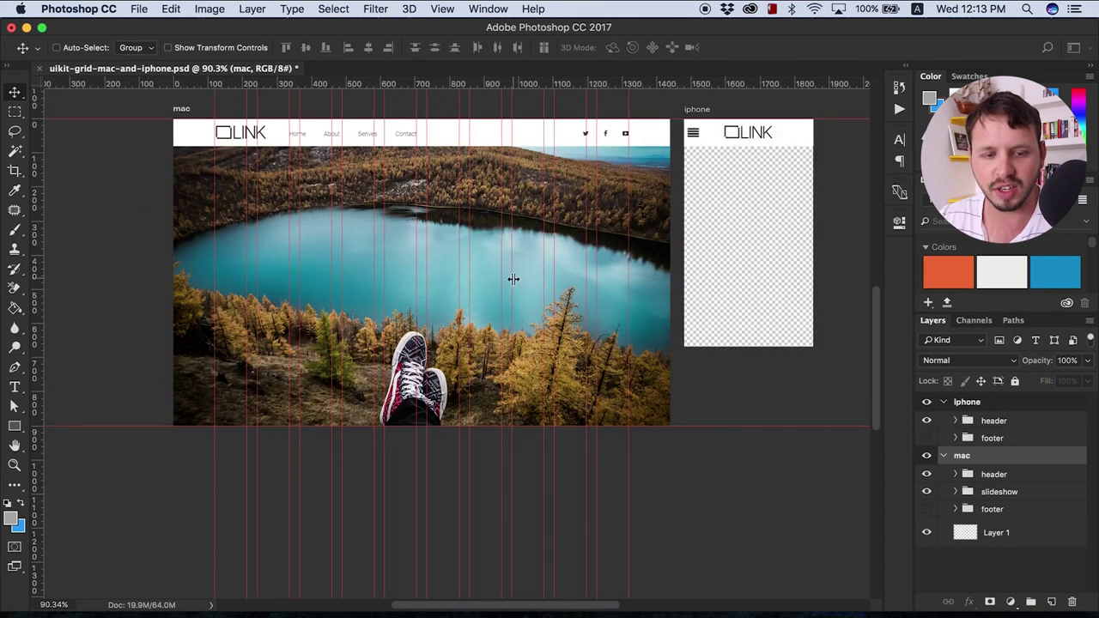
Set the mac artboard height to 1800 px with the Artboard Tool
left_click(21, 97)
left_click(68, 105)
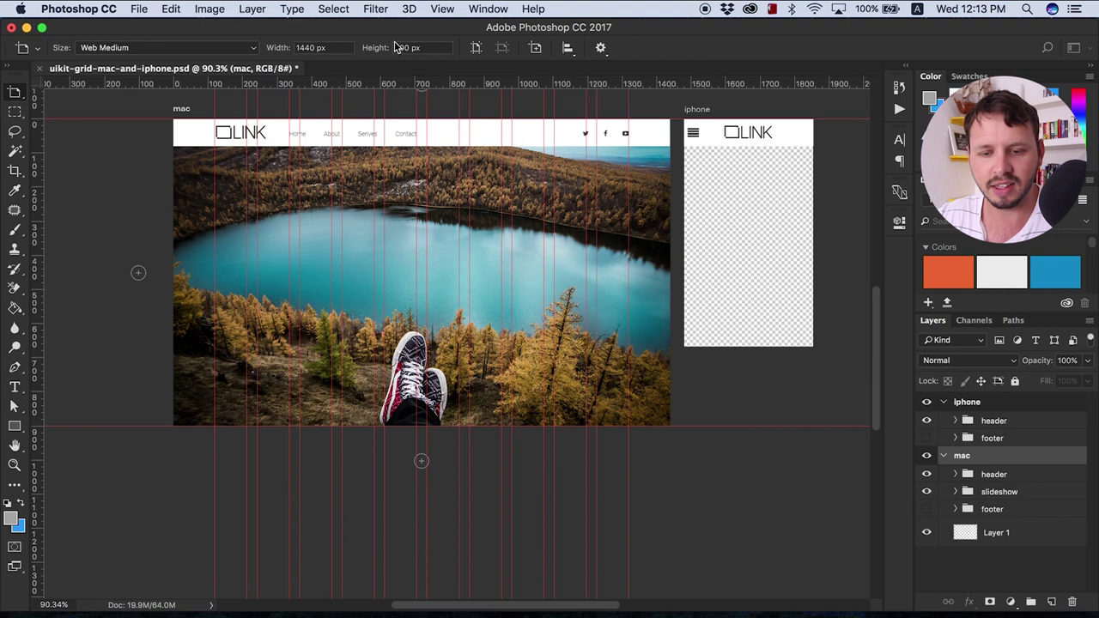
scroll(472, 371, "down", 3)
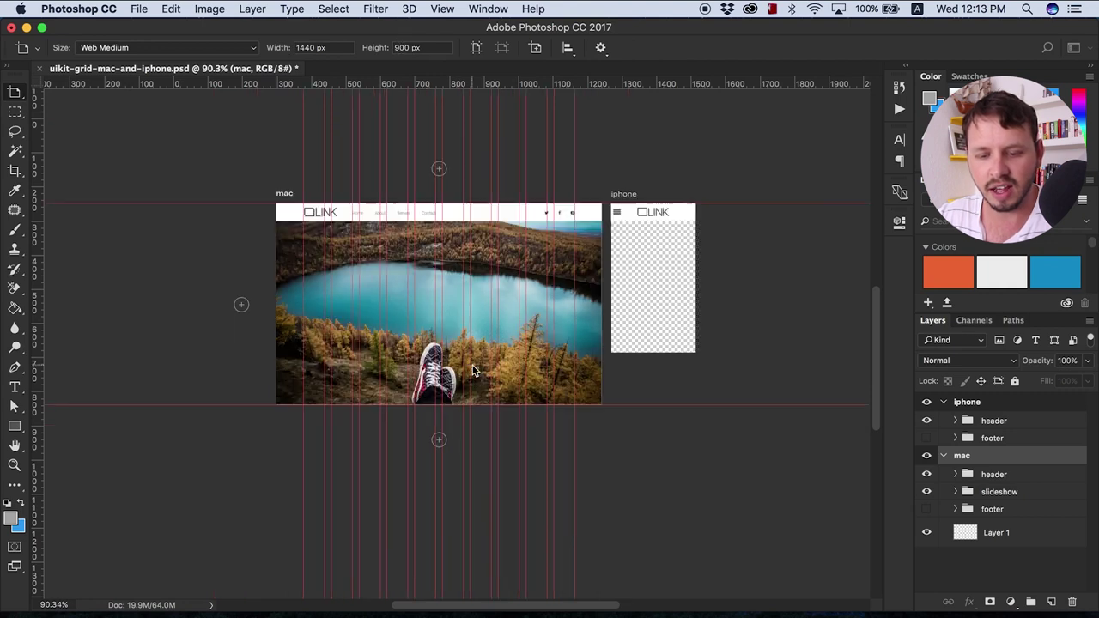
left_click_drag(877, 326, 877, 335)
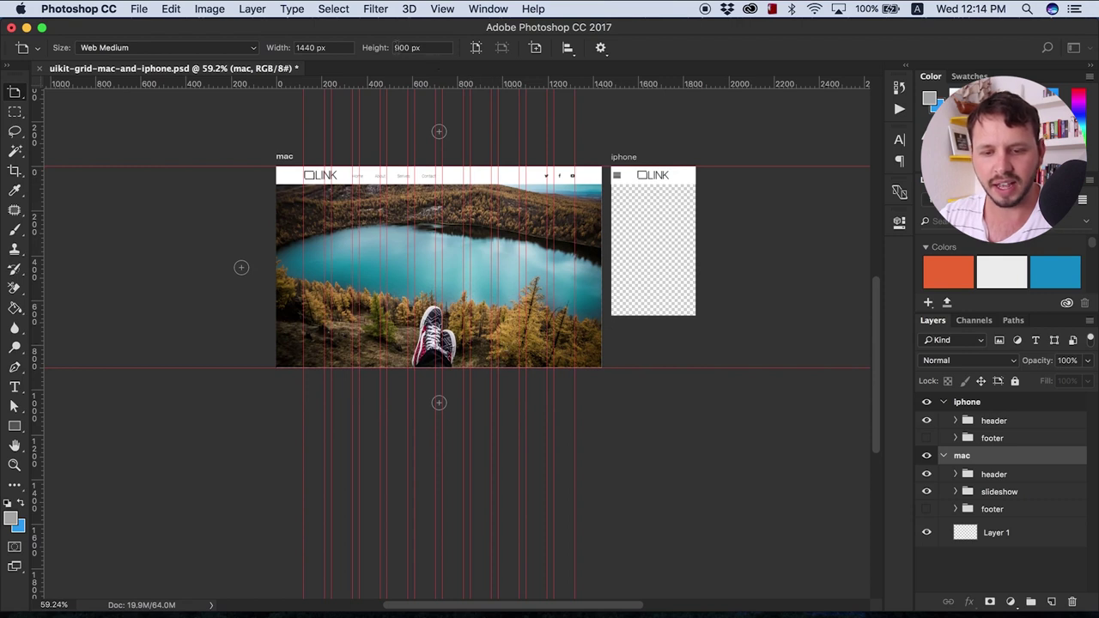
left_click_drag(414, 47, 395, 47)
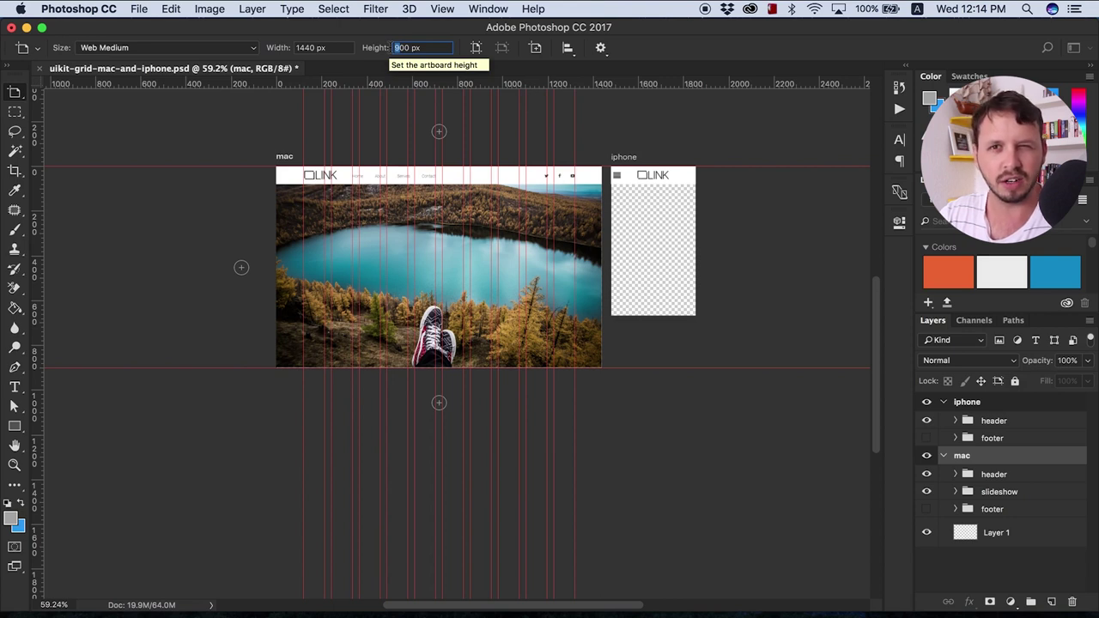
type("100")
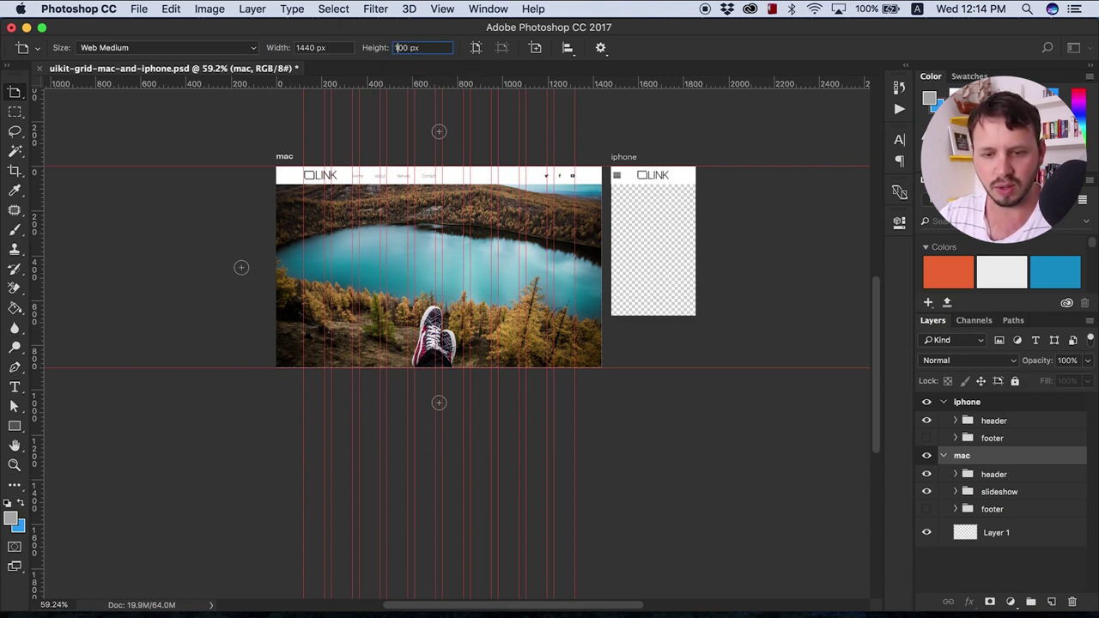
key("Return")
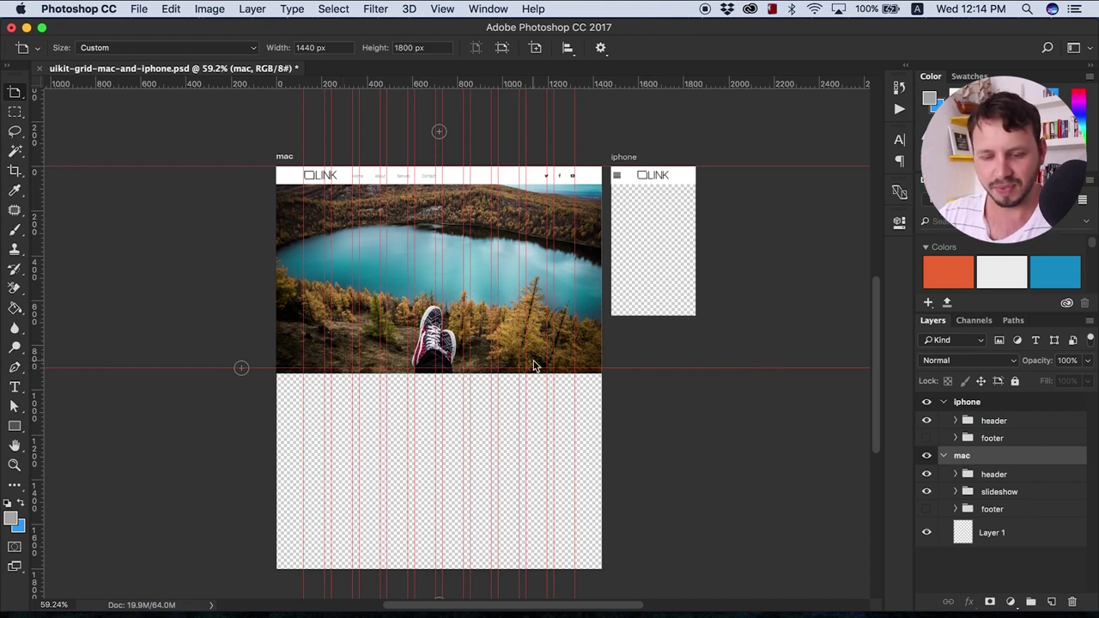
scroll(503, 379, "up", 5)
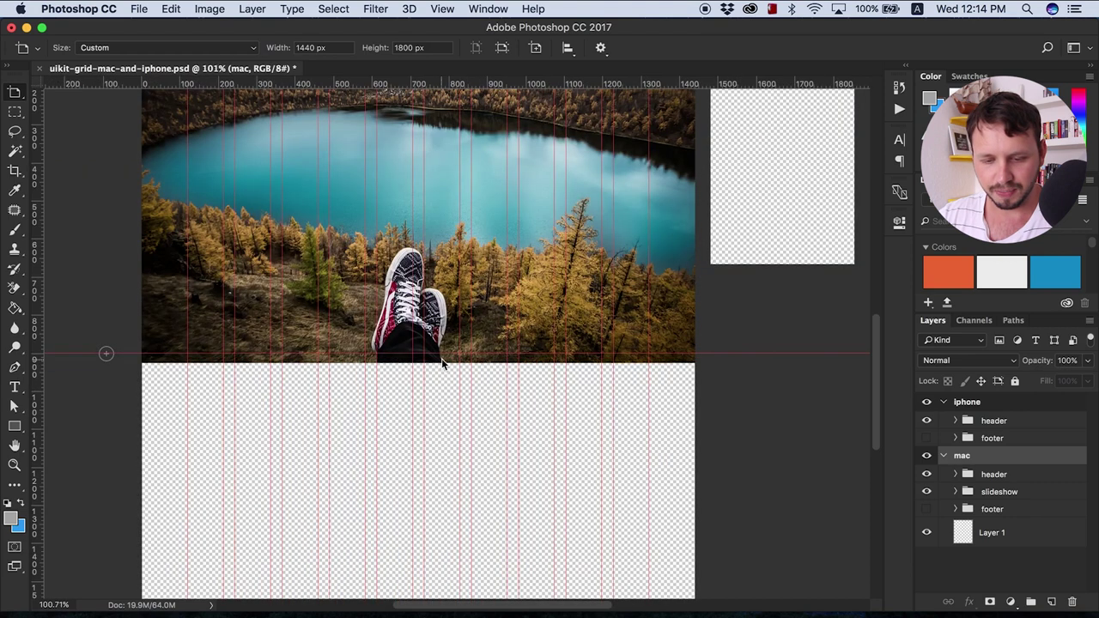
scroll(443, 363, "up", 5)
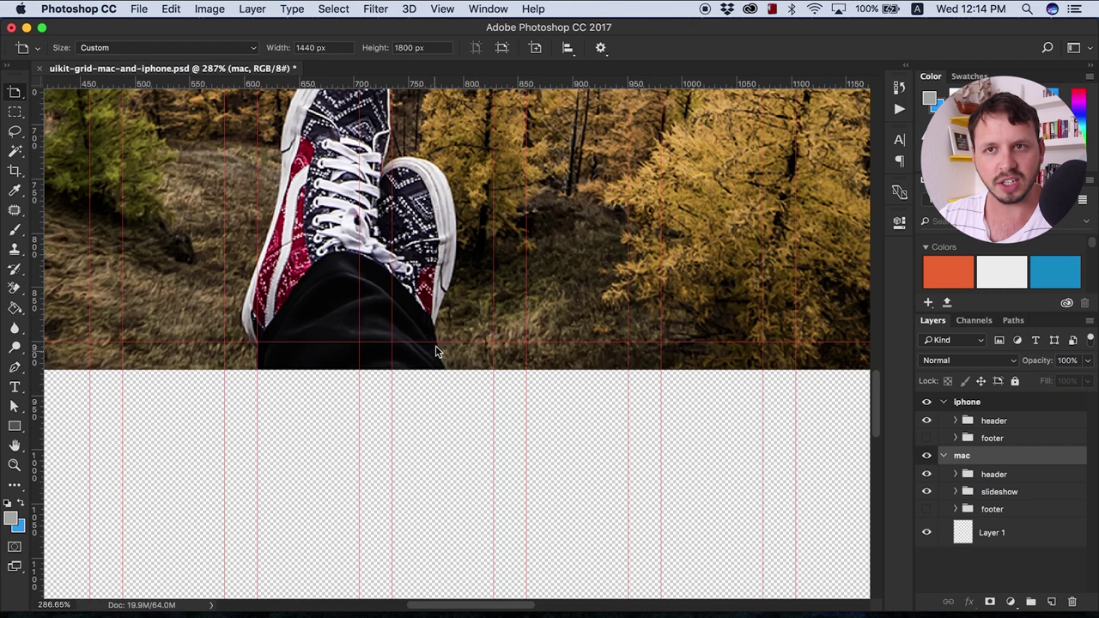
Expand the slideshow group and select the travel-1749508 photo layer
scroll(436, 383, "down", 5)
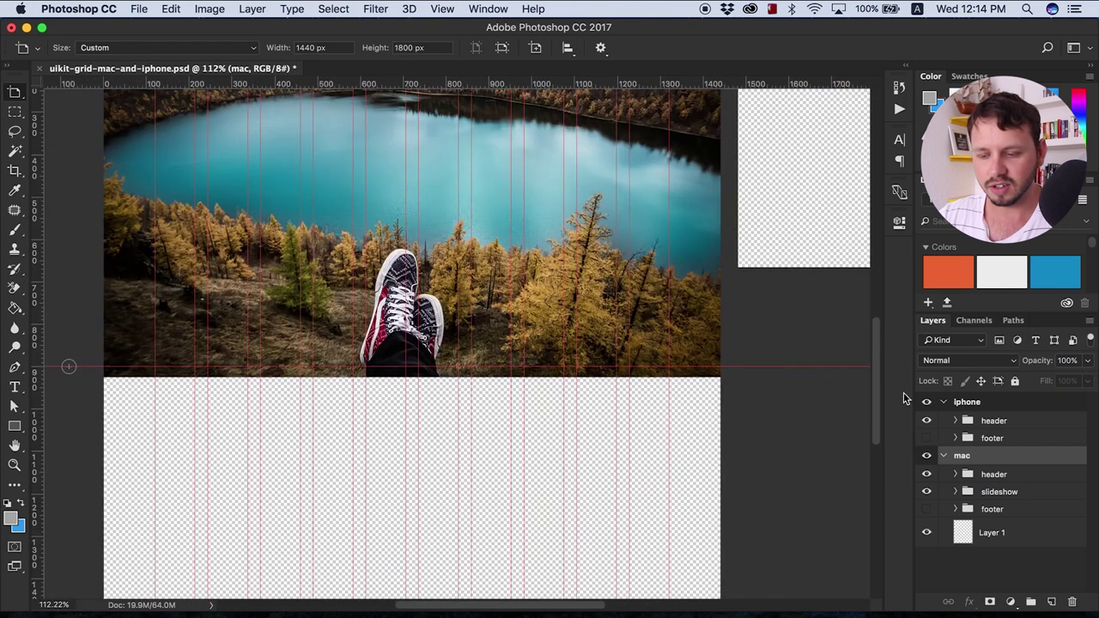
left_click_drag(878, 396, 877, 369)
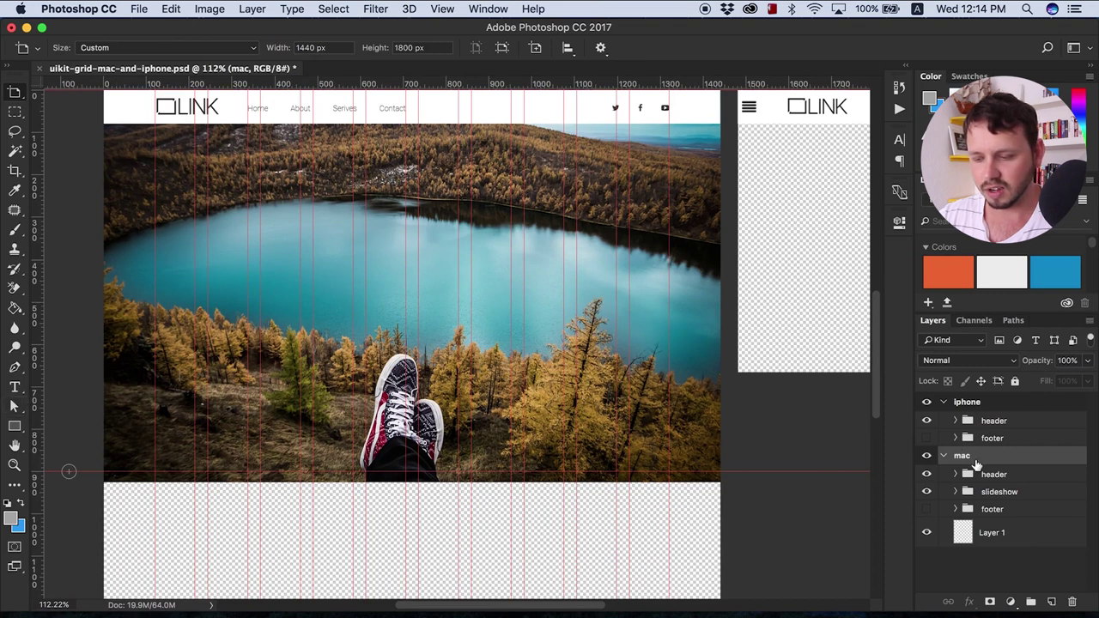
key("v")
left_click(956, 478)
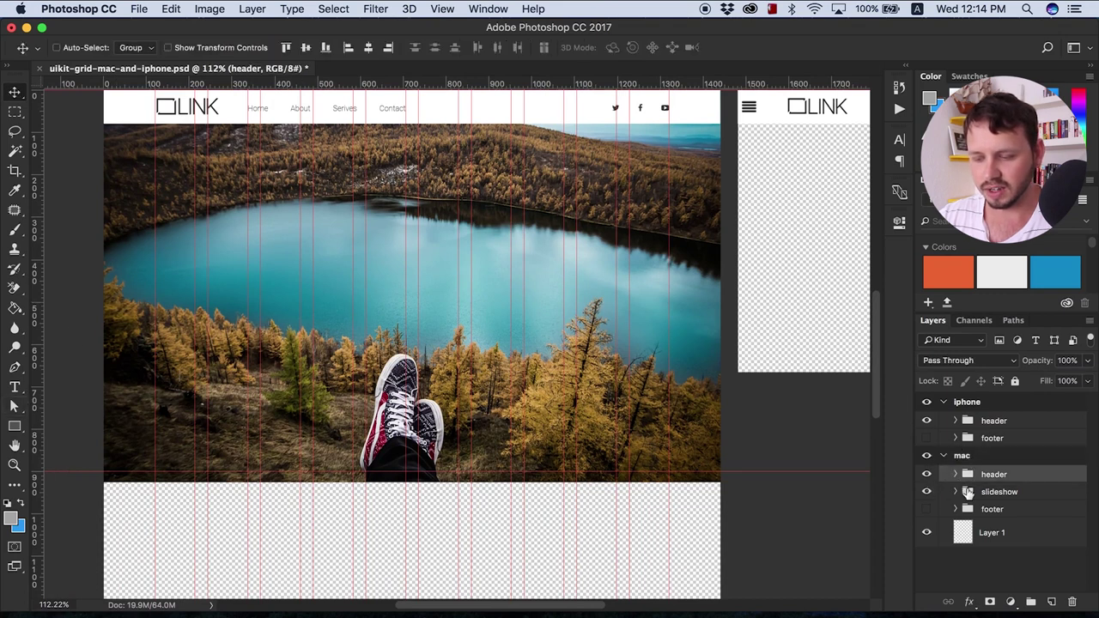
left_click(966, 493)
left_click(956, 492)
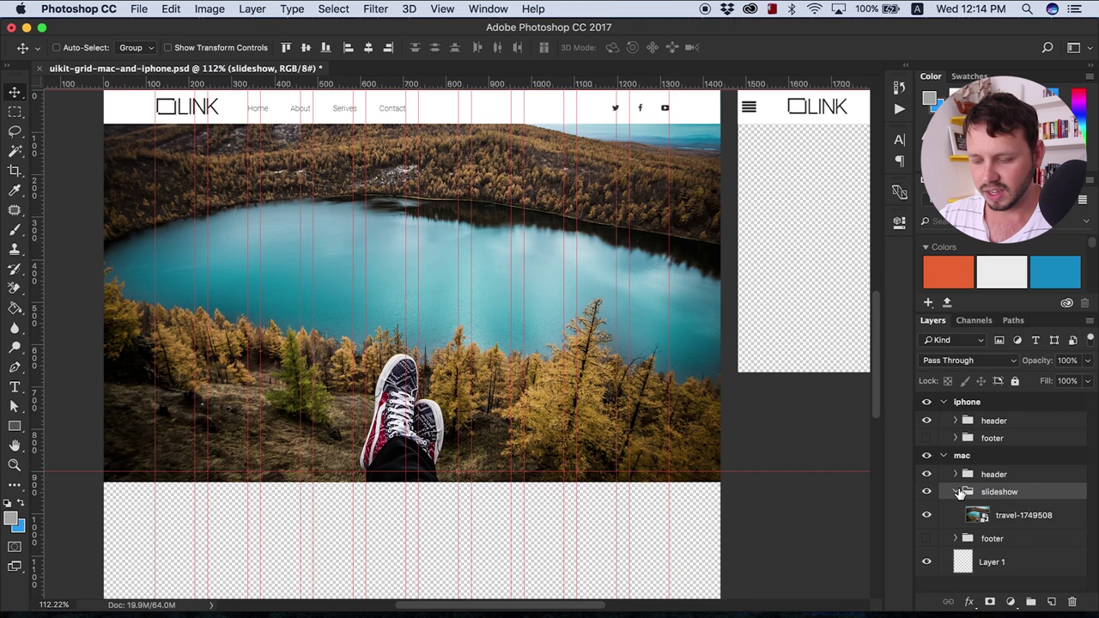
left_click(983, 519)
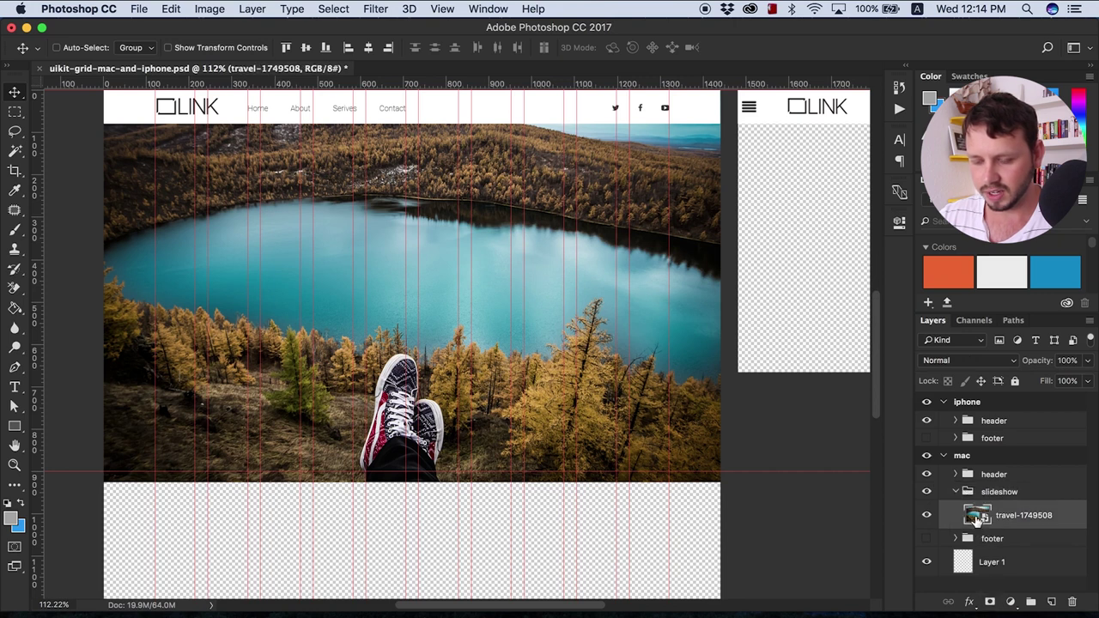
Mask the lake photo to a 1440 × 821 px area ending at the guide
left_click(15, 114)
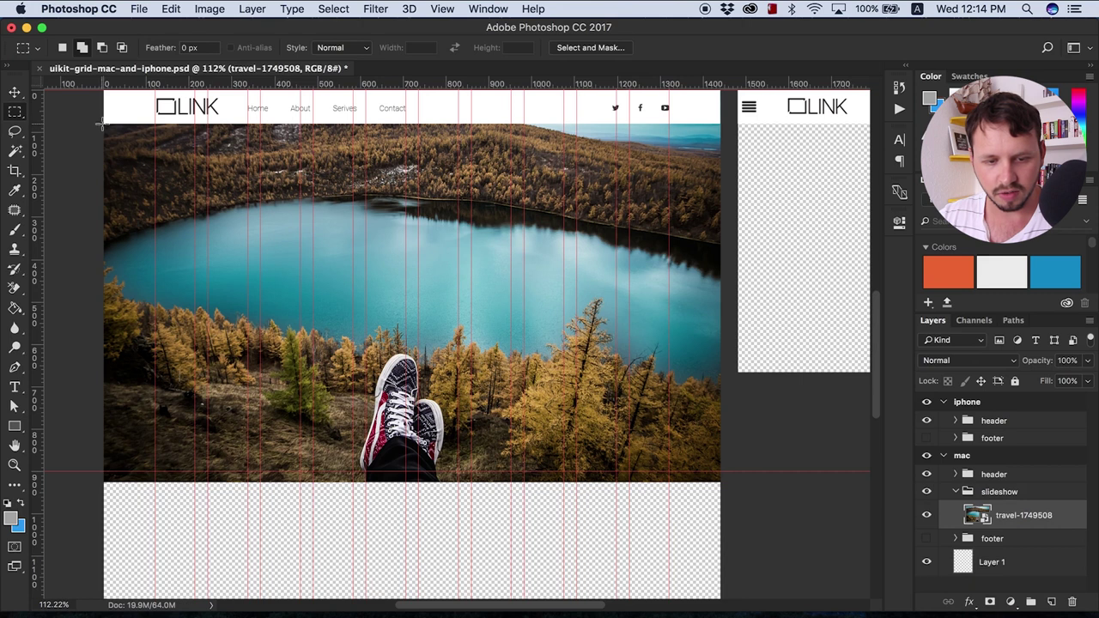
left_click_drag(102, 124, 720, 471)
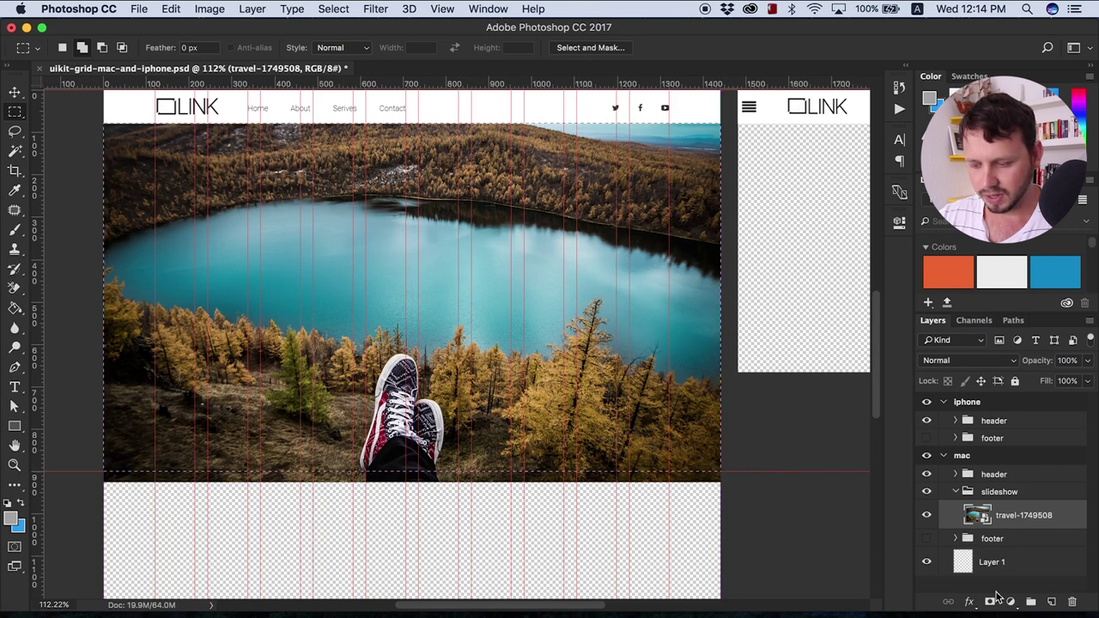
left_click(992, 603)
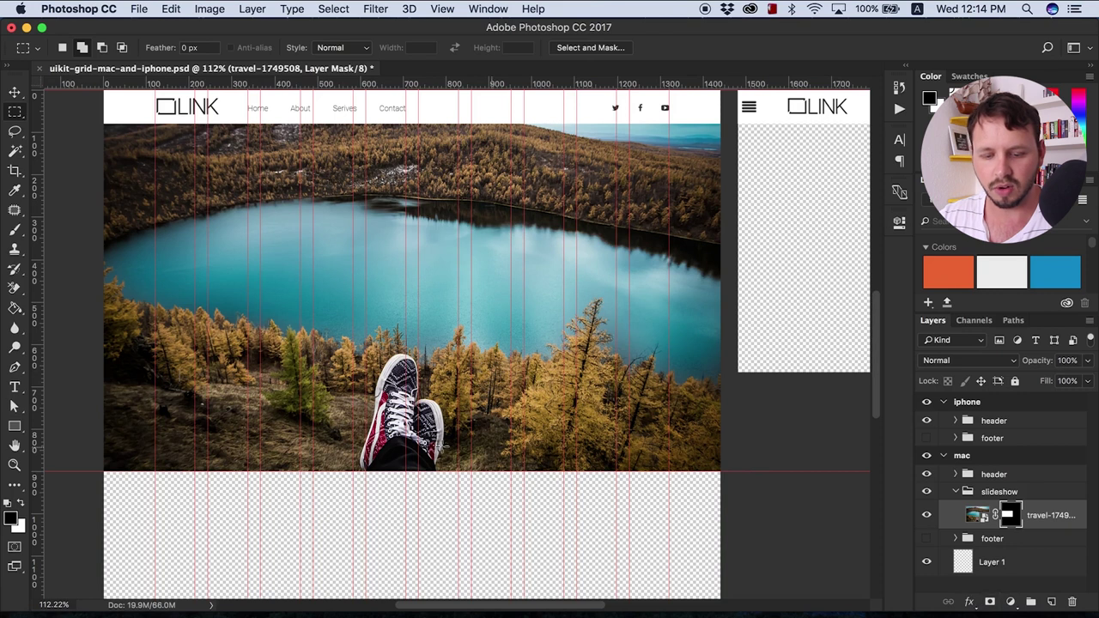
scroll(600, 432, "down", 5)
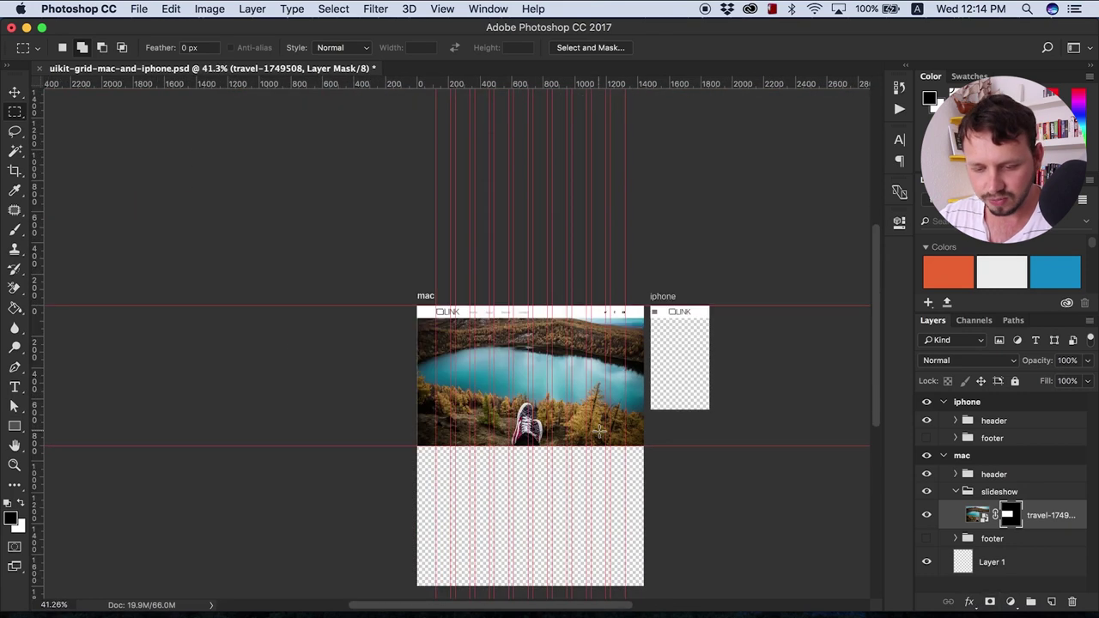
Place jetty-768581.jpg from Finder onto the mac artboard and move it up to the slideshow top
scroll(599, 432, "up", 5)
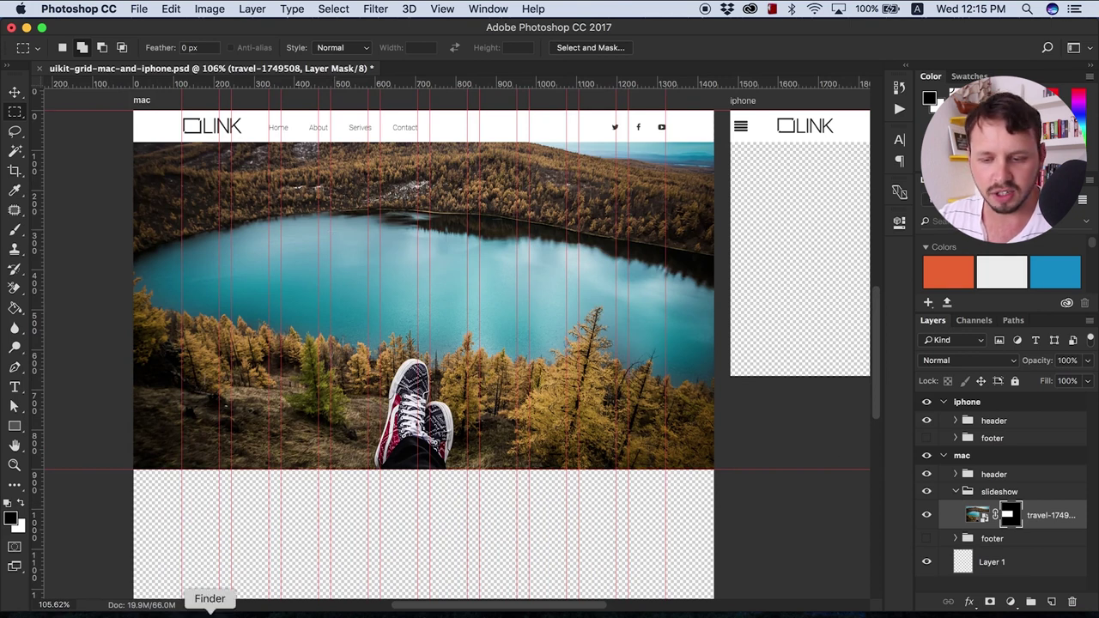
left_click(210, 611)
left_click(365, 152)
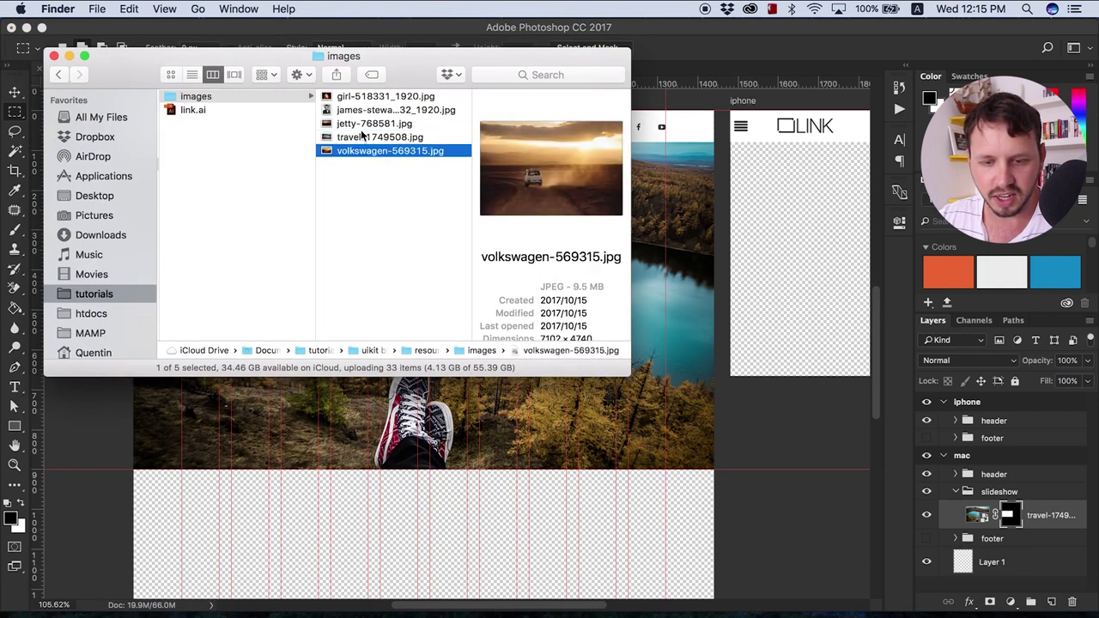
left_click(359, 124)
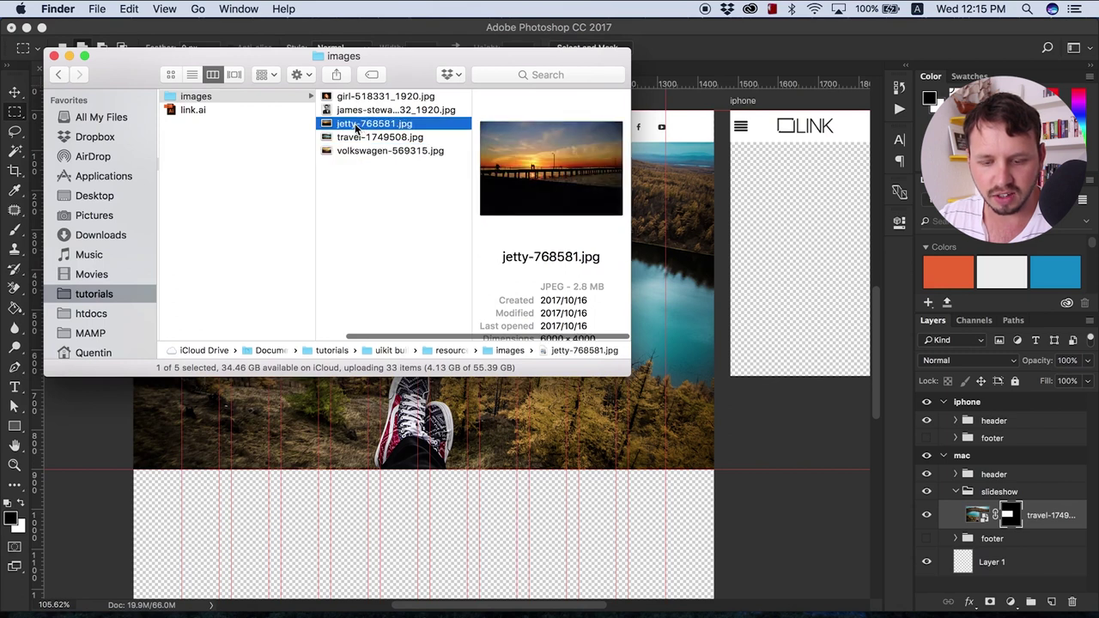
left_click_drag(358, 125, 573, 428)
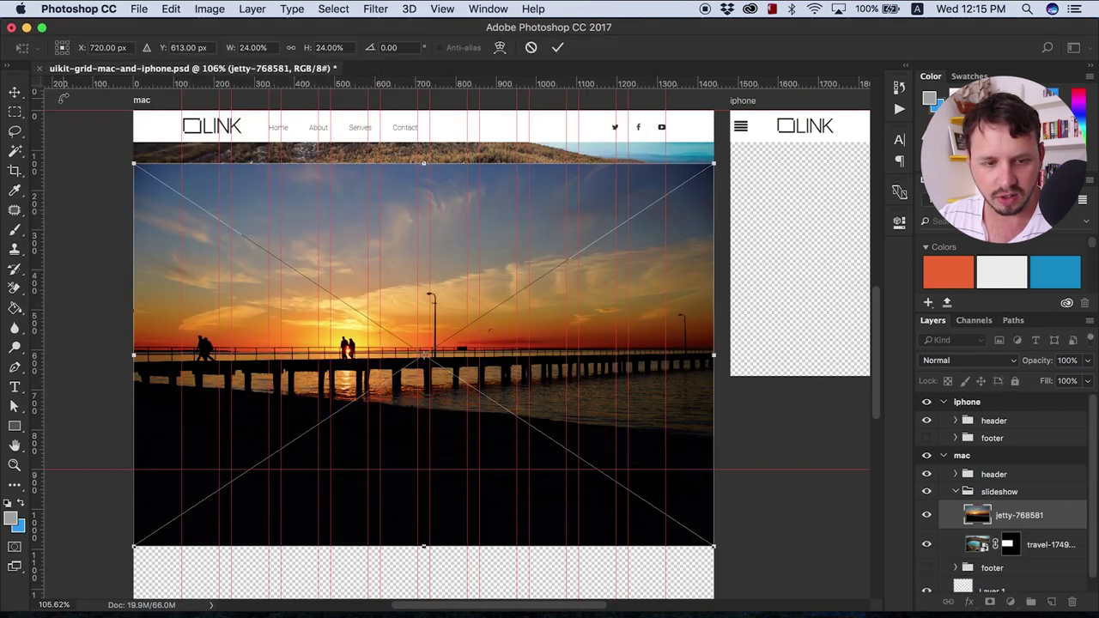
left_click(14, 92)
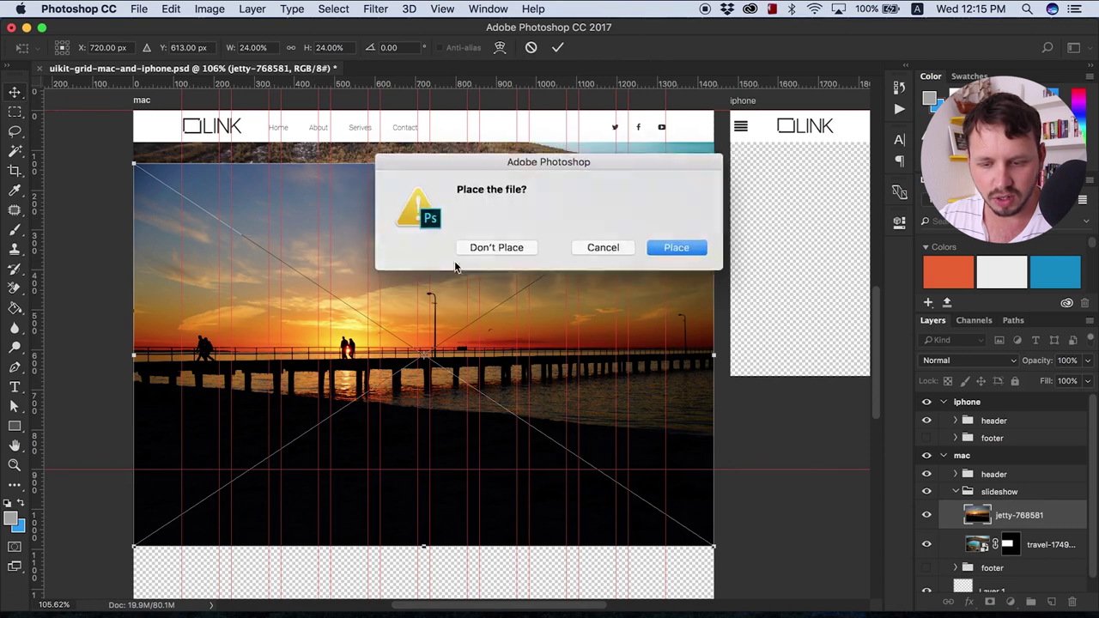
left_click(658, 257)
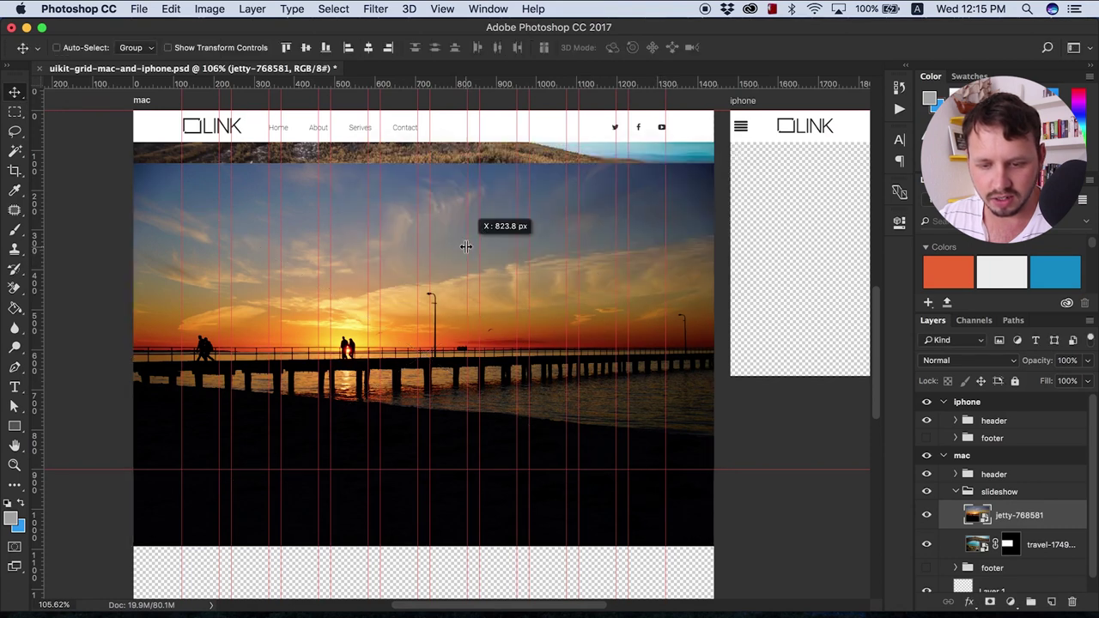
left_click_drag(448, 261, 450, 230)
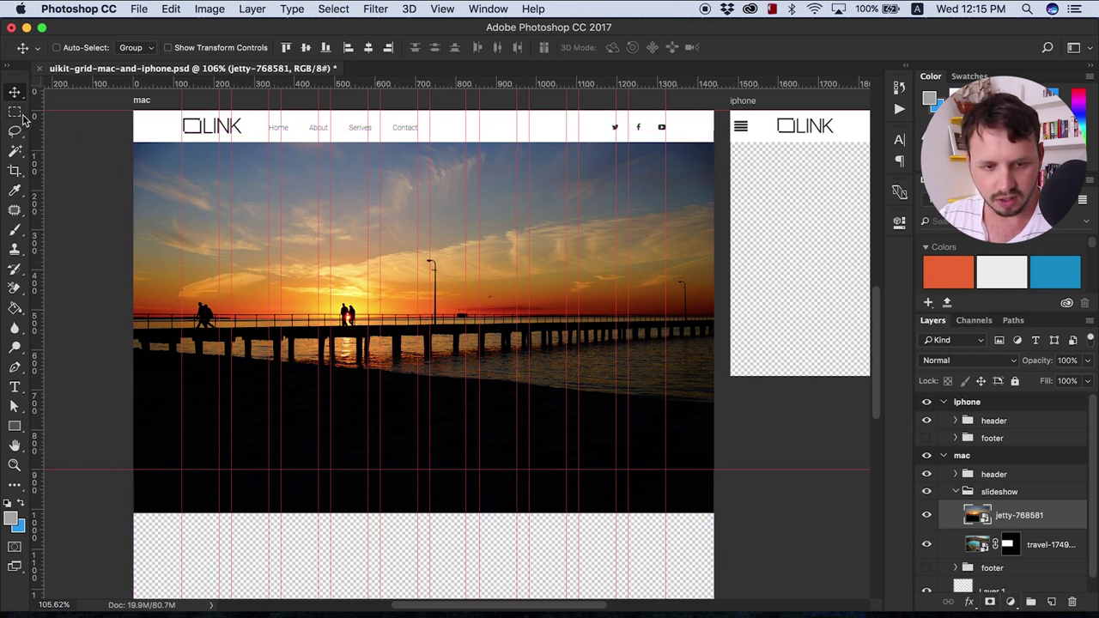
Mask the jetty photo to the slideshow banner area, then open the lake photo's smart object
left_click(15, 111)
left_click_drag(130, 140, 714, 470)
left_click(991, 603)
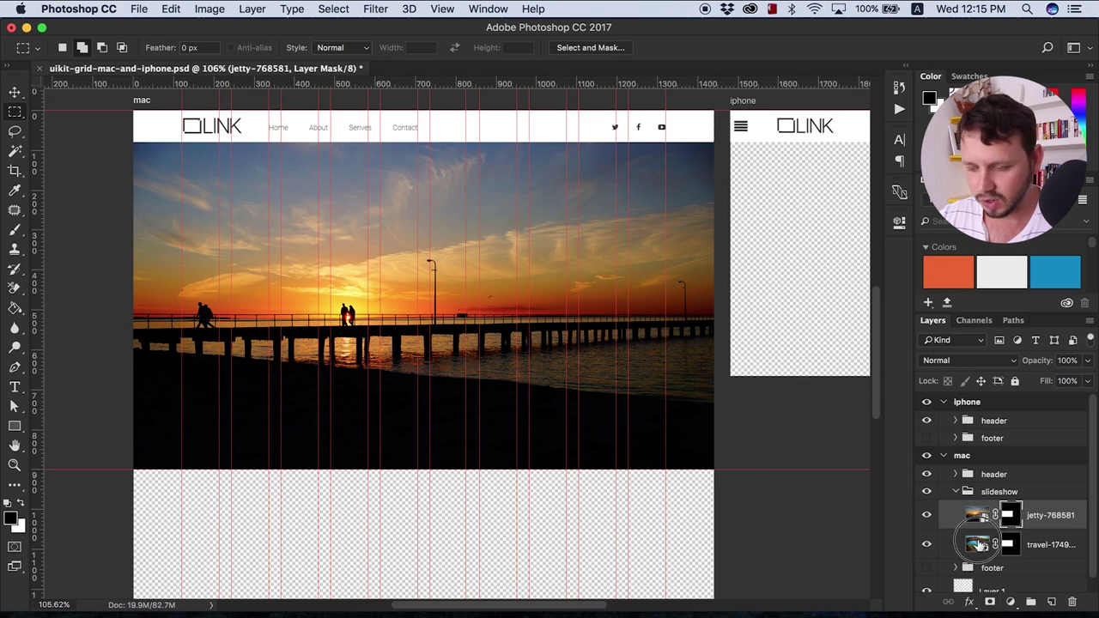
left_click(975, 546)
double_click(975, 547)
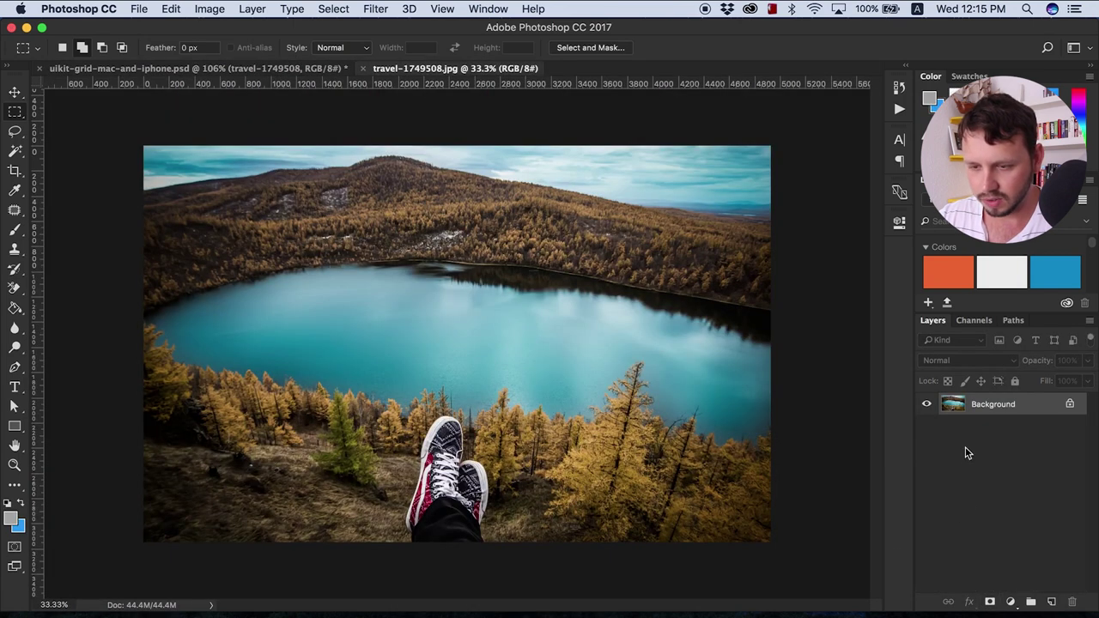
Close the lake photo's tab and move travel-1749508 above jetty-768581 in the slideshow group
left_click(363, 68)
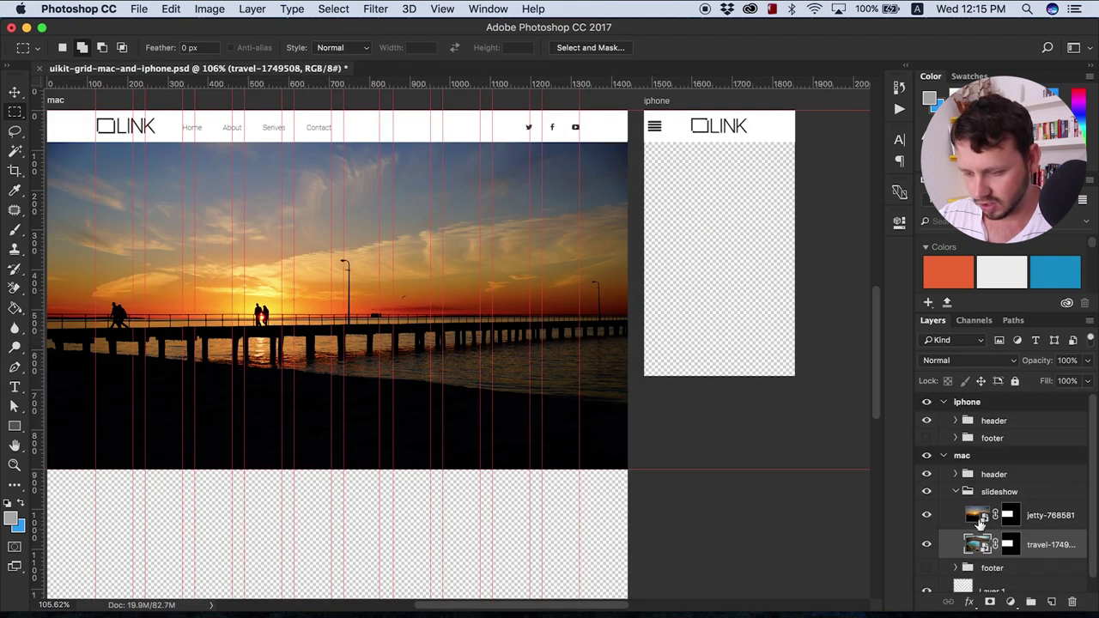
left_click_drag(985, 534, 982, 515)
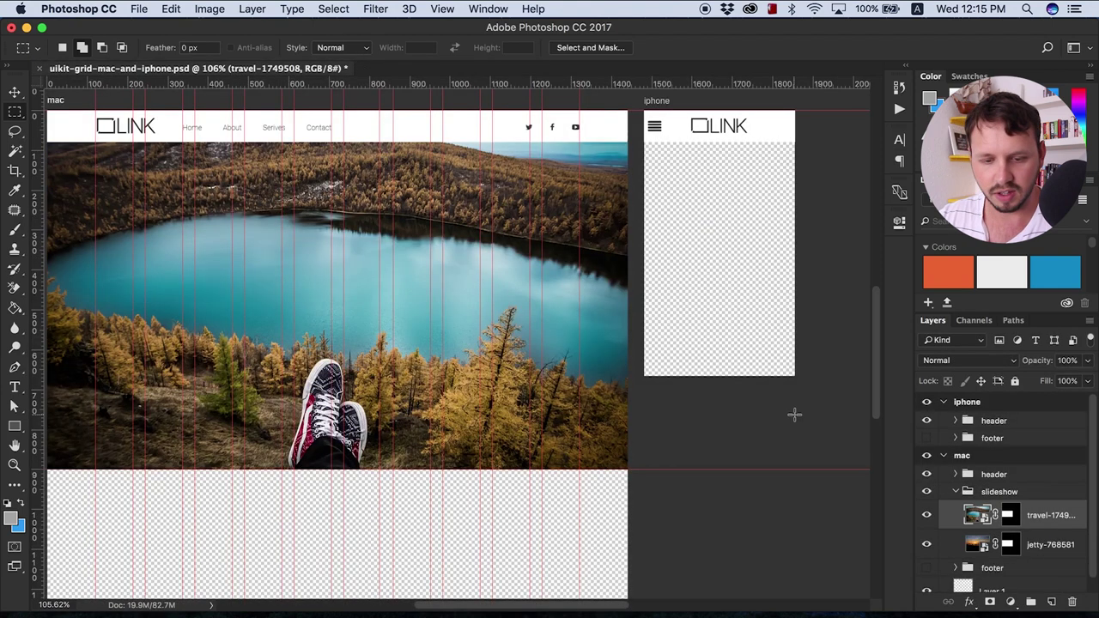
left_click_drag(496, 605, 481, 606)
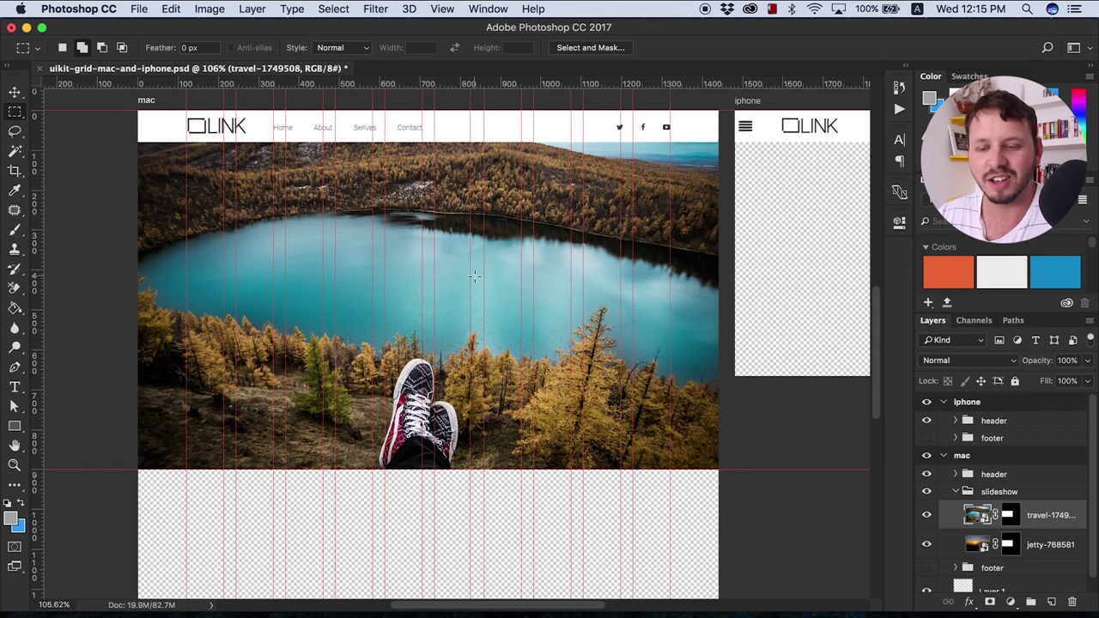
key("super+Tab")
left_click(317, 34)
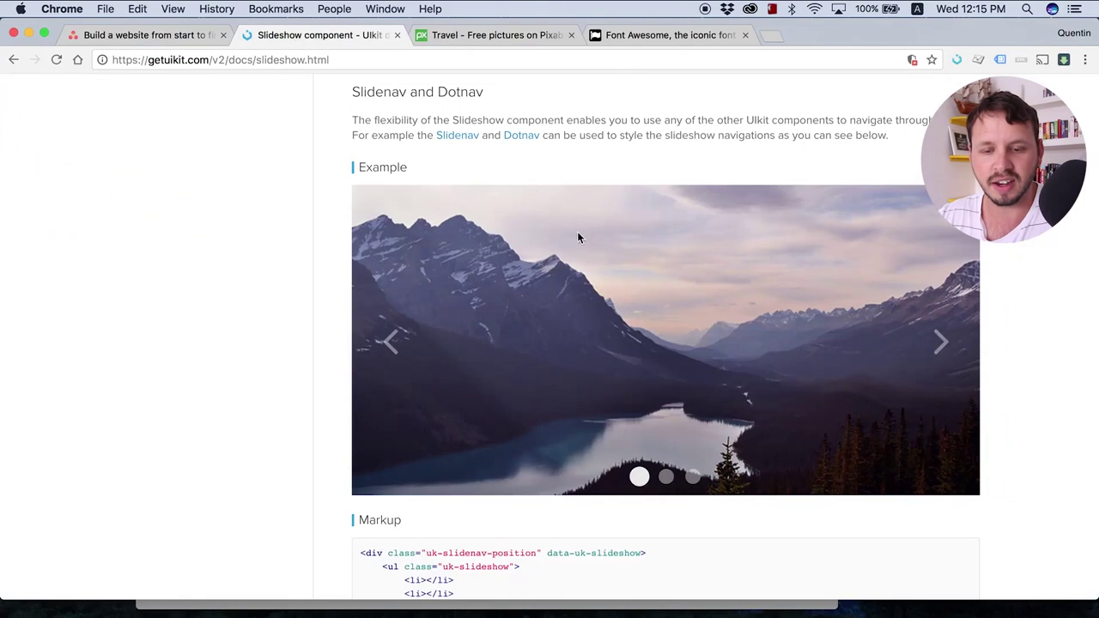
left_click(176, 60)
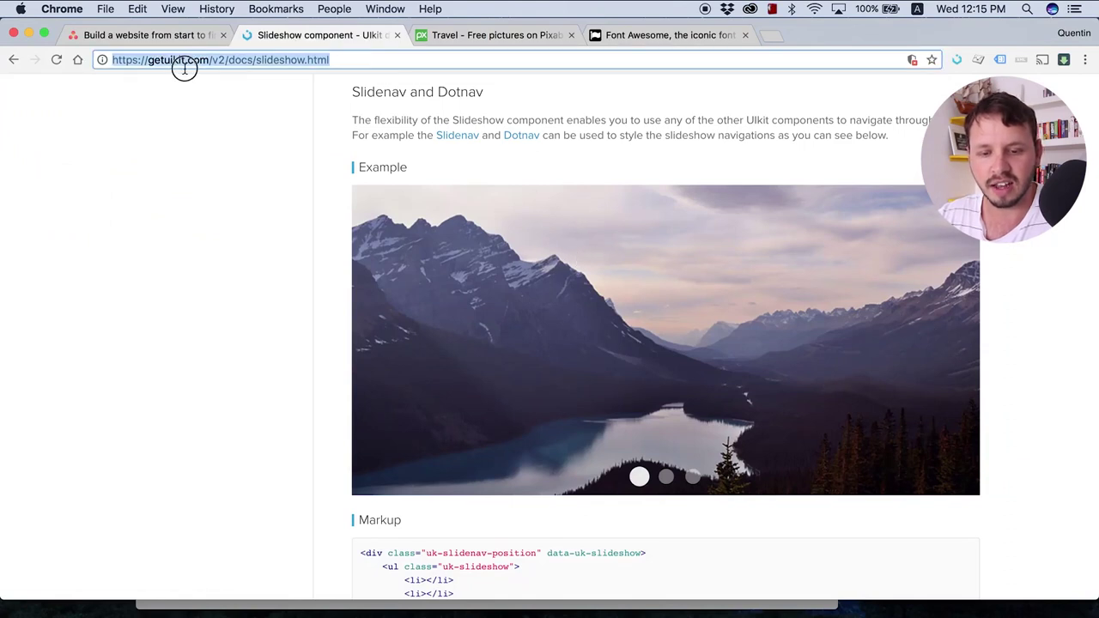
left_click(339, 334)
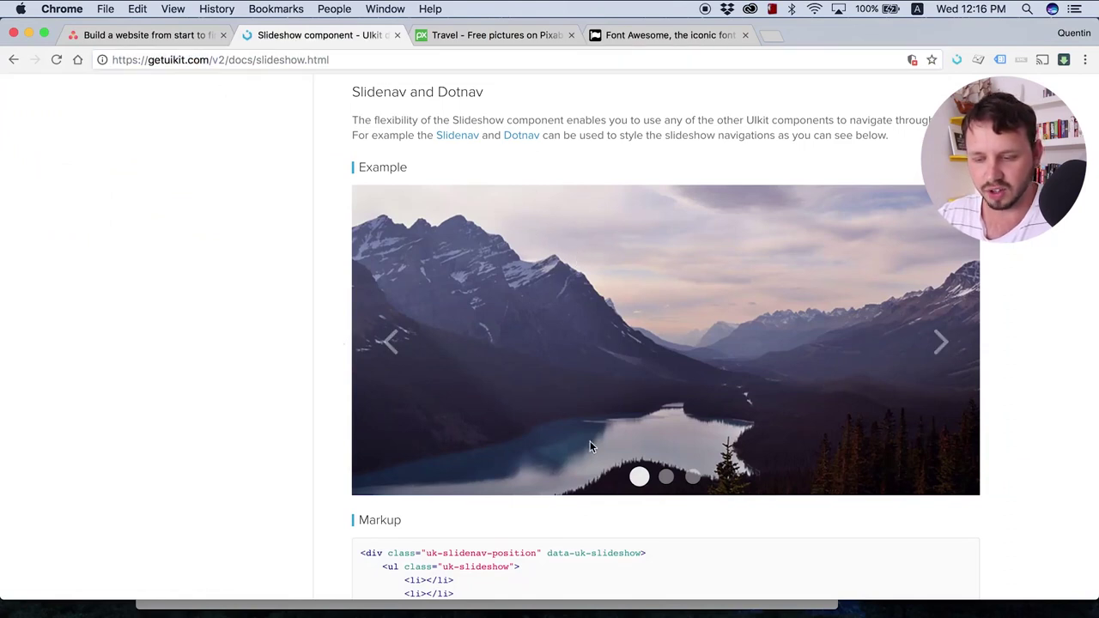
left_click(668, 477)
left_click(694, 479)
left_click(668, 479)
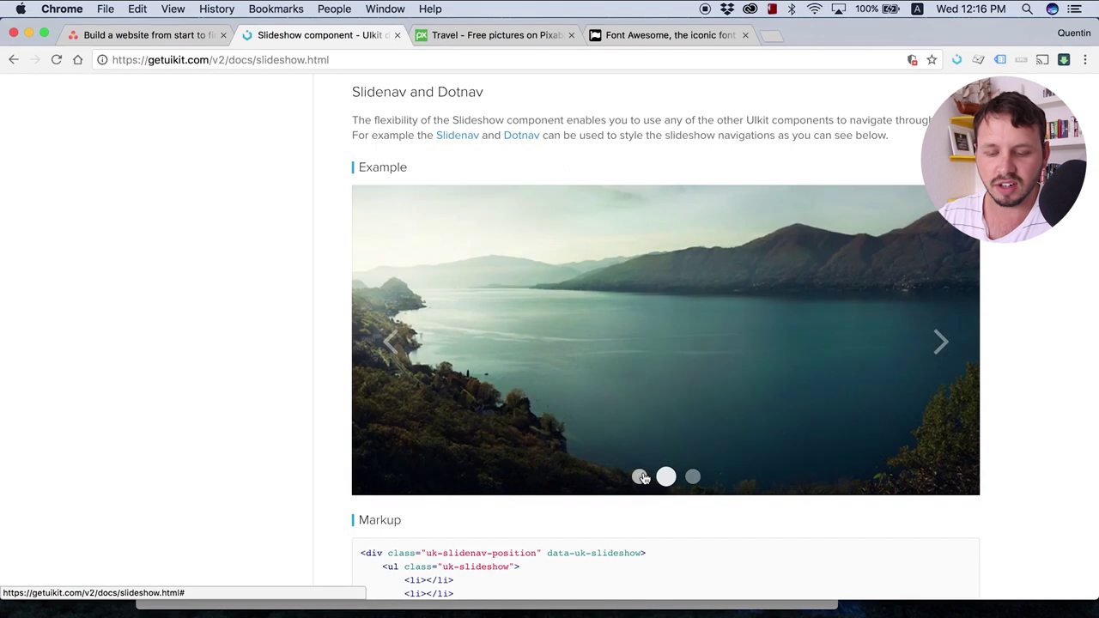
left_click(640, 477)
left_click(391, 344)
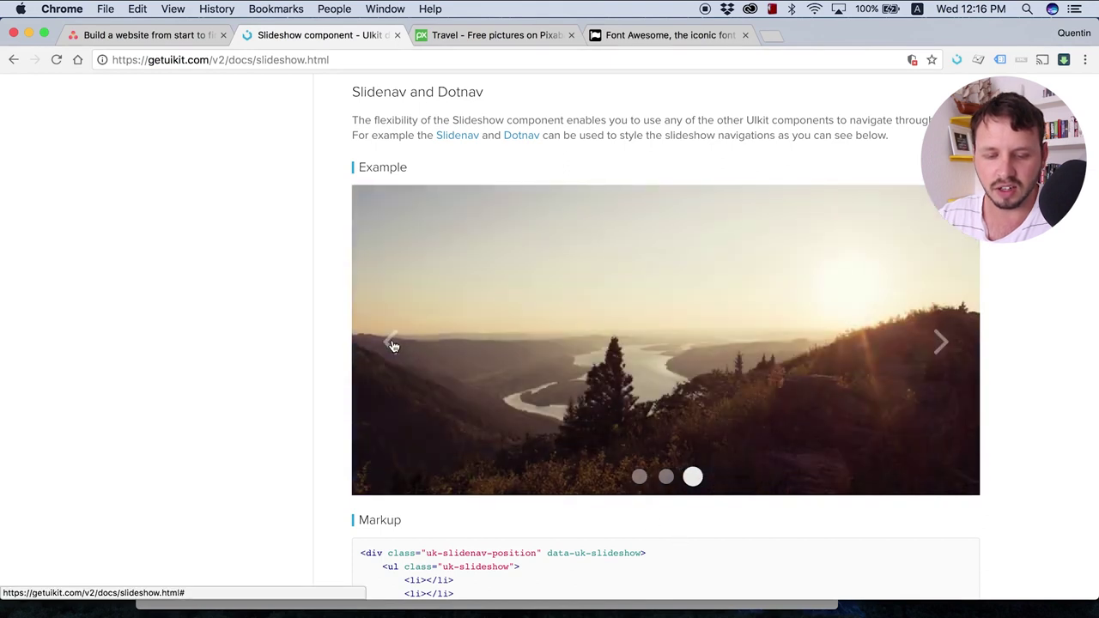
left_click(392, 343)
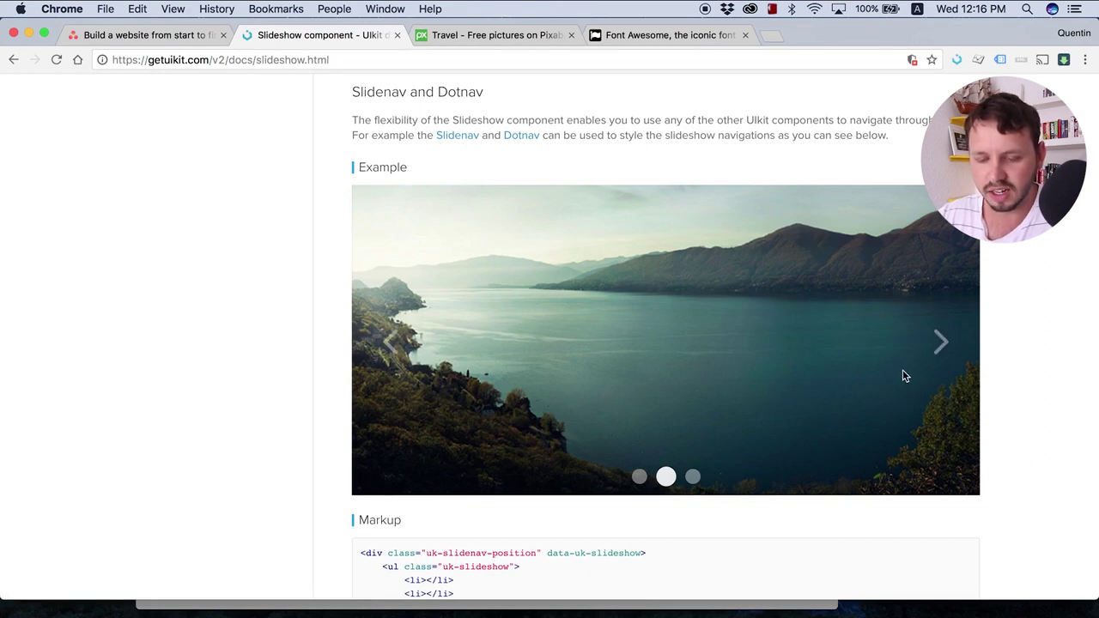
scroll(902, 371, "down", 2)
left_click(698, 434)
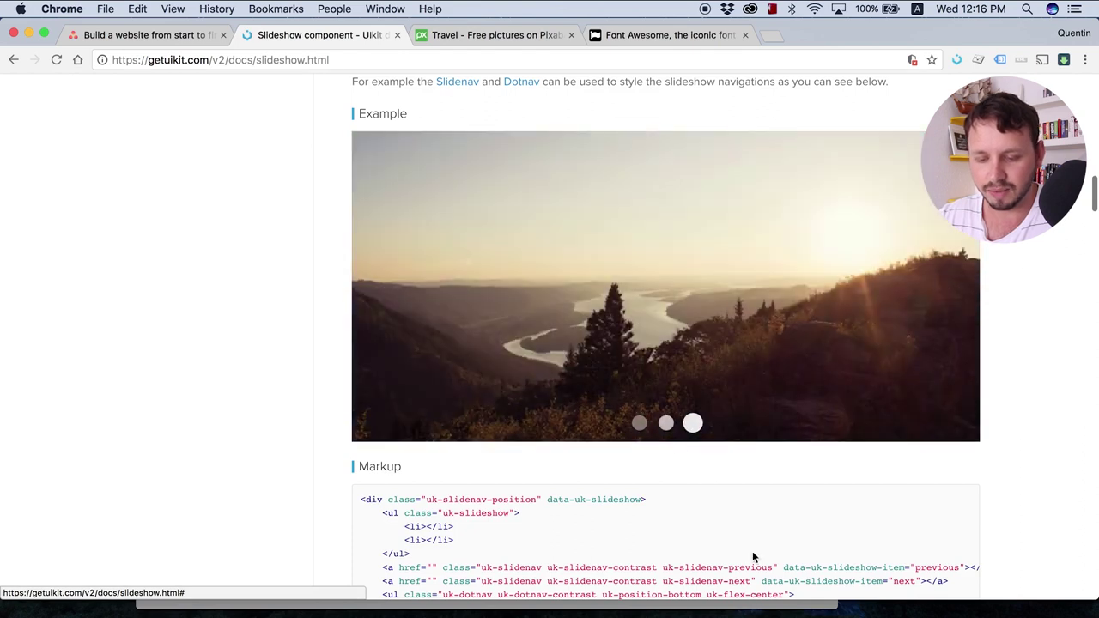
left_click(667, 425)
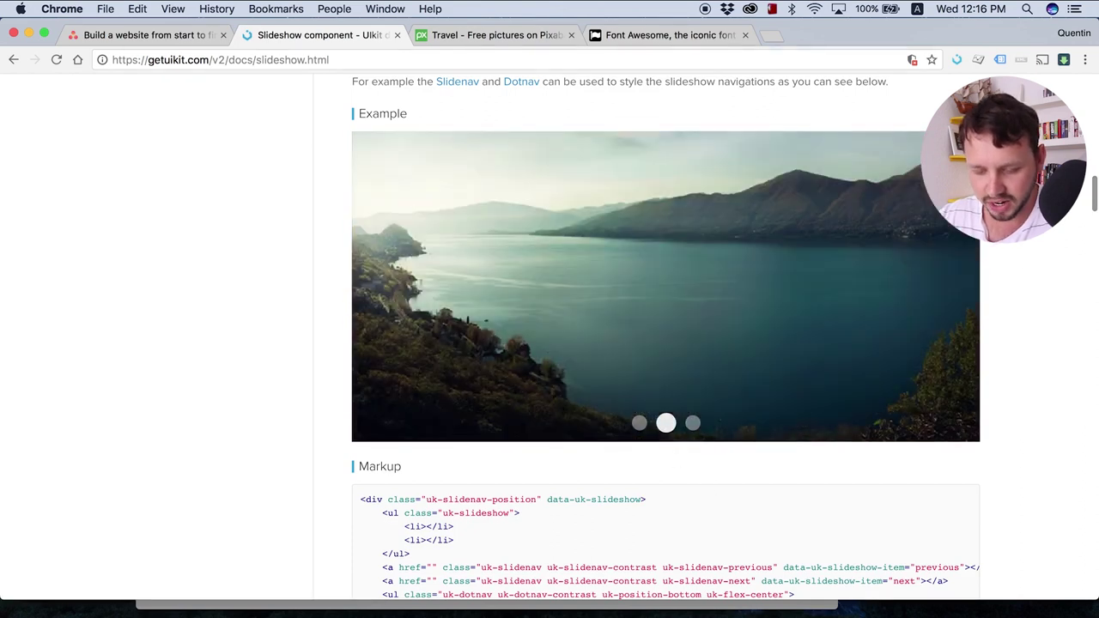
Draw a 49 px ellipse on the mac slideshow photo and give it a white fill
left_click(563, 612)
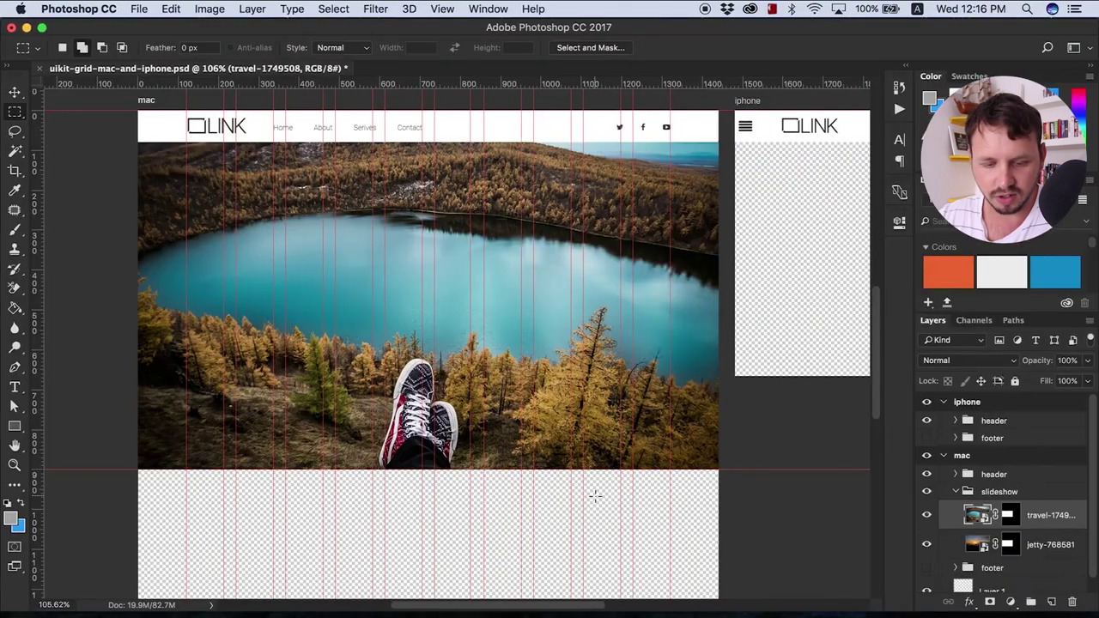
left_click(15, 426)
left_click(17, 426)
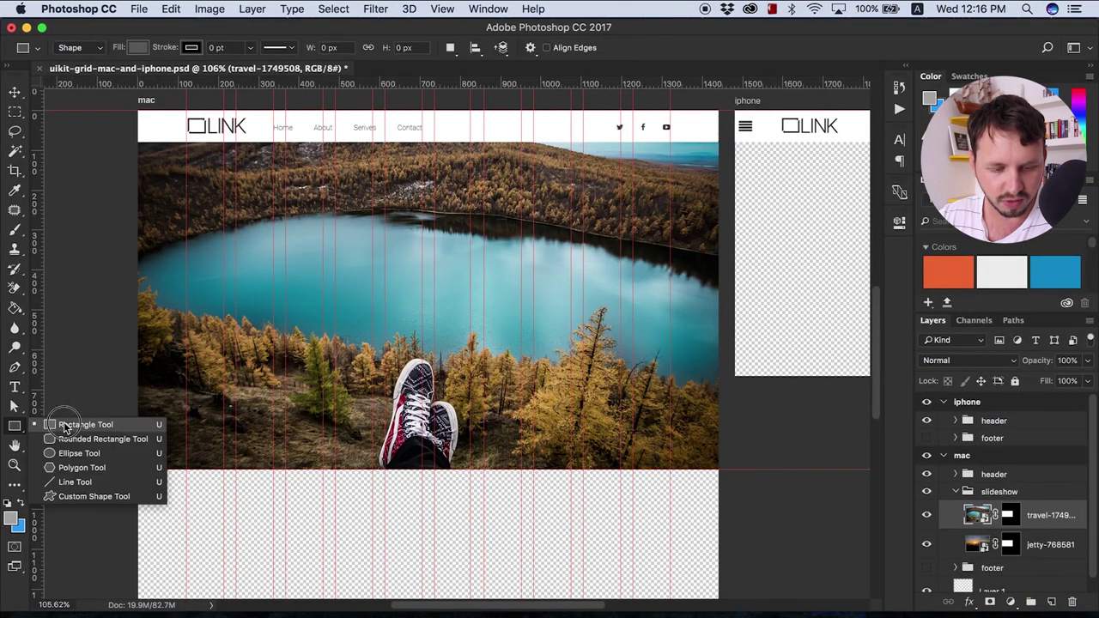
left_click(78, 453)
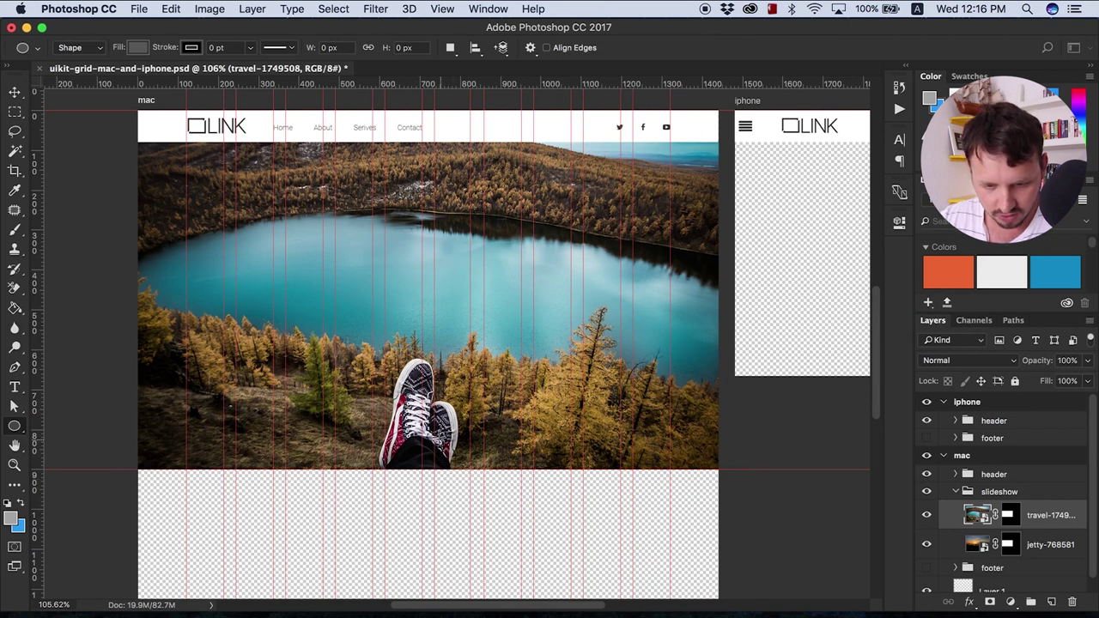
left_click_drag(431, 426, 463, 458)
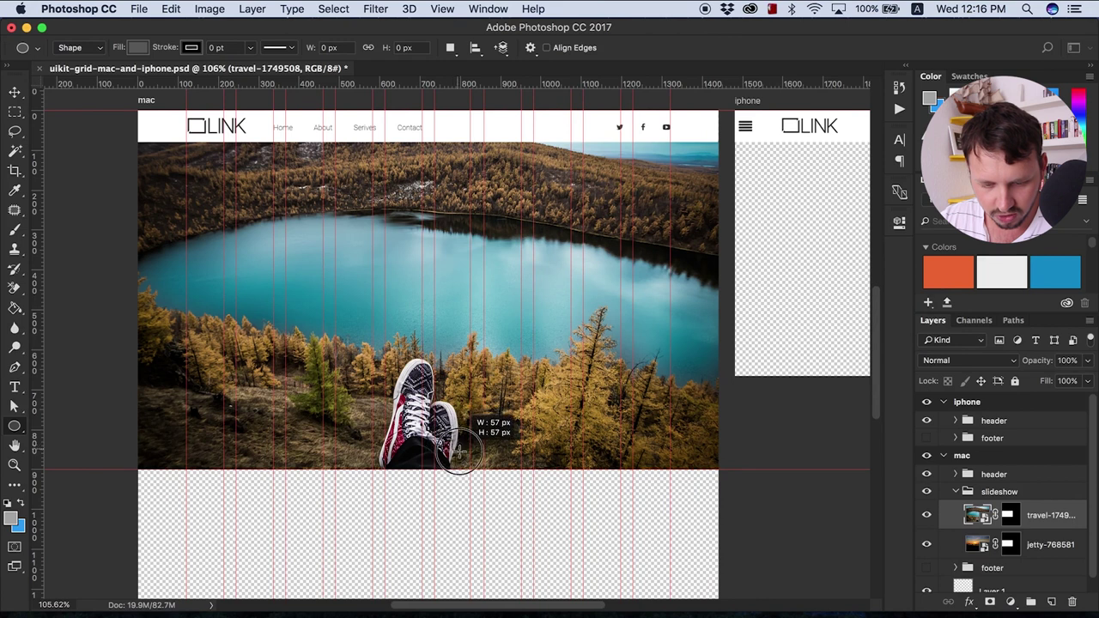
left_click_drag(458, 451, 454, 450)
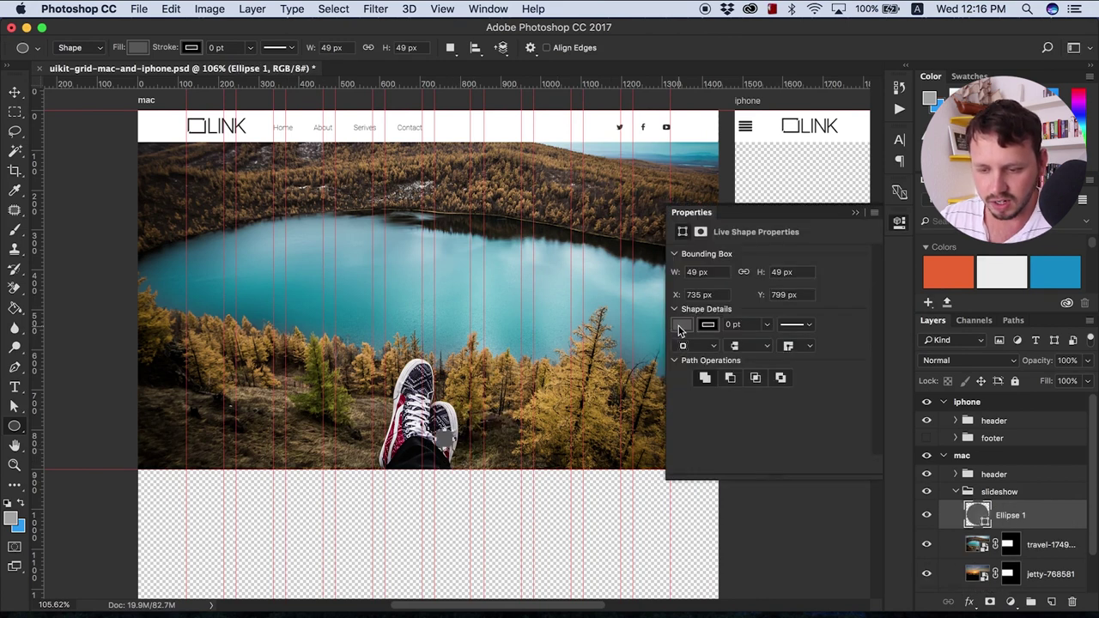
left_click(681, 328)
left_click(730, 405)
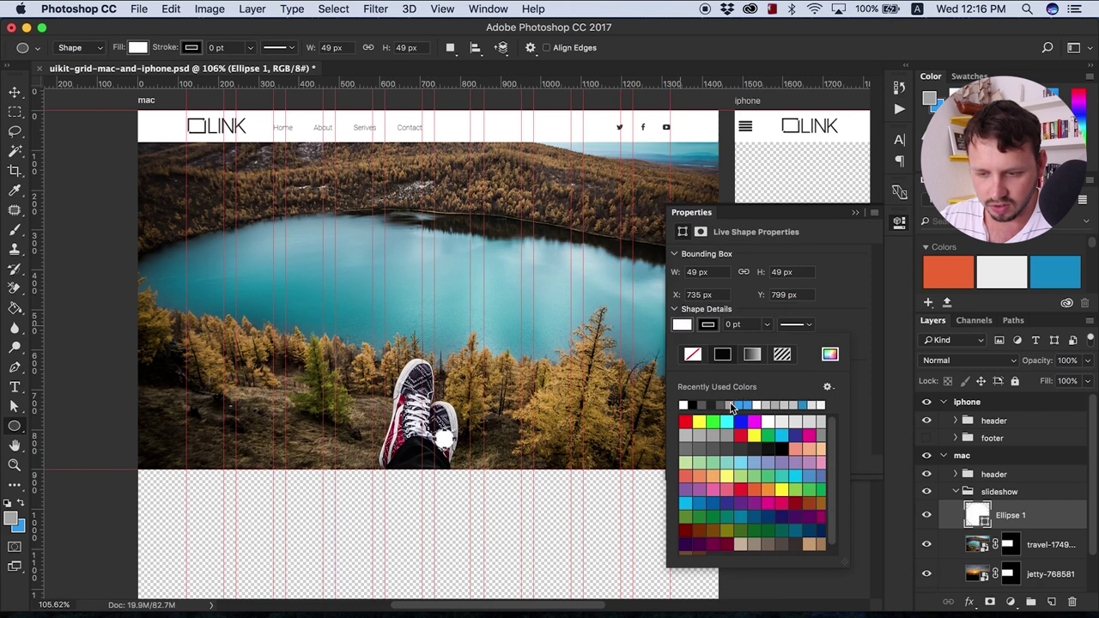
left_click(900, 222)
left_click(899, 222)
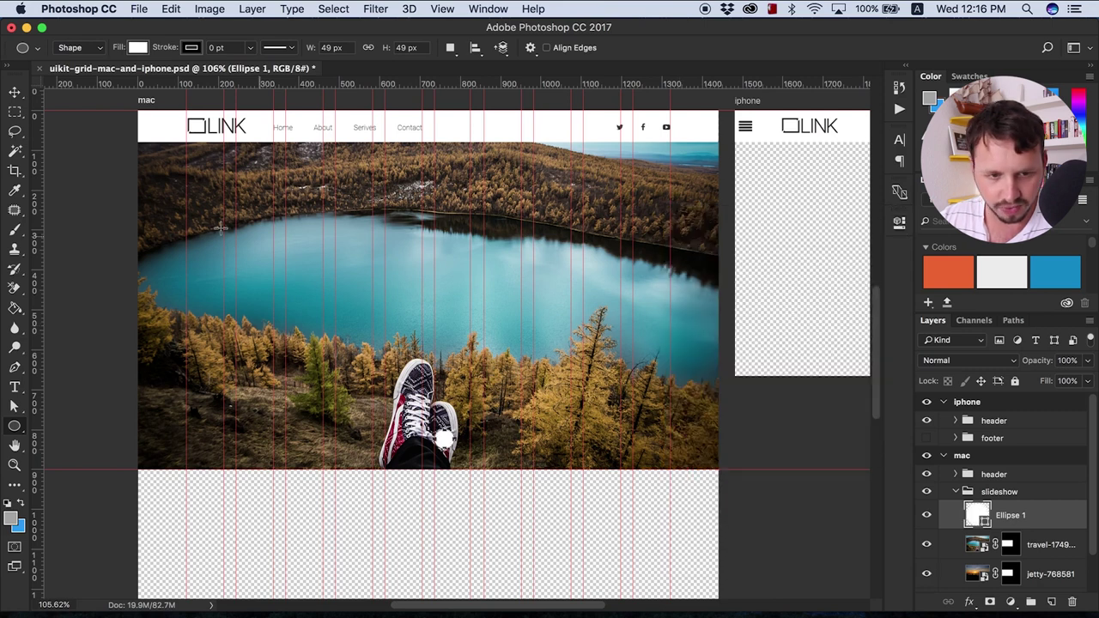
Move the white circle to the bottom centre and scale it down to 45 px
left_click(14, 92)
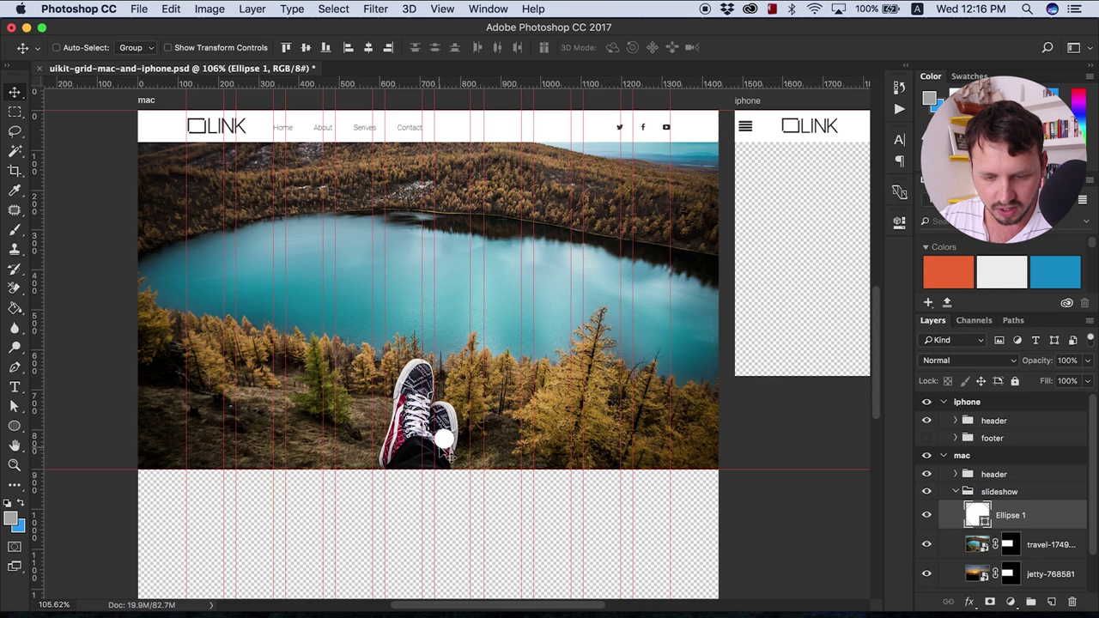
left_click_drag(443, 438, 430, 448)
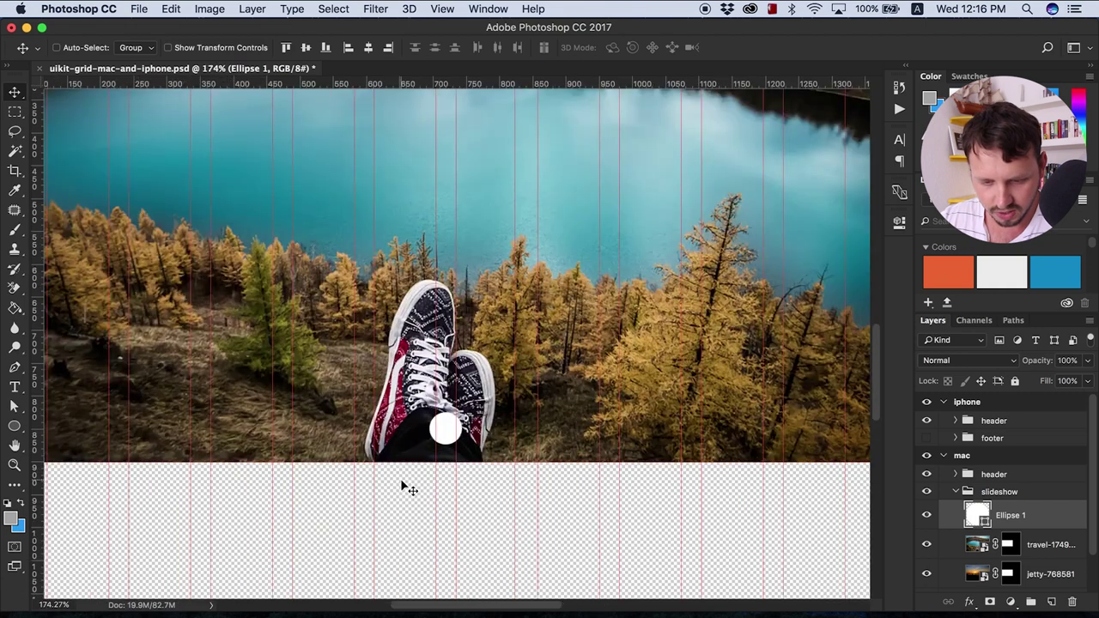
scroll(404, 489, "up", 5)
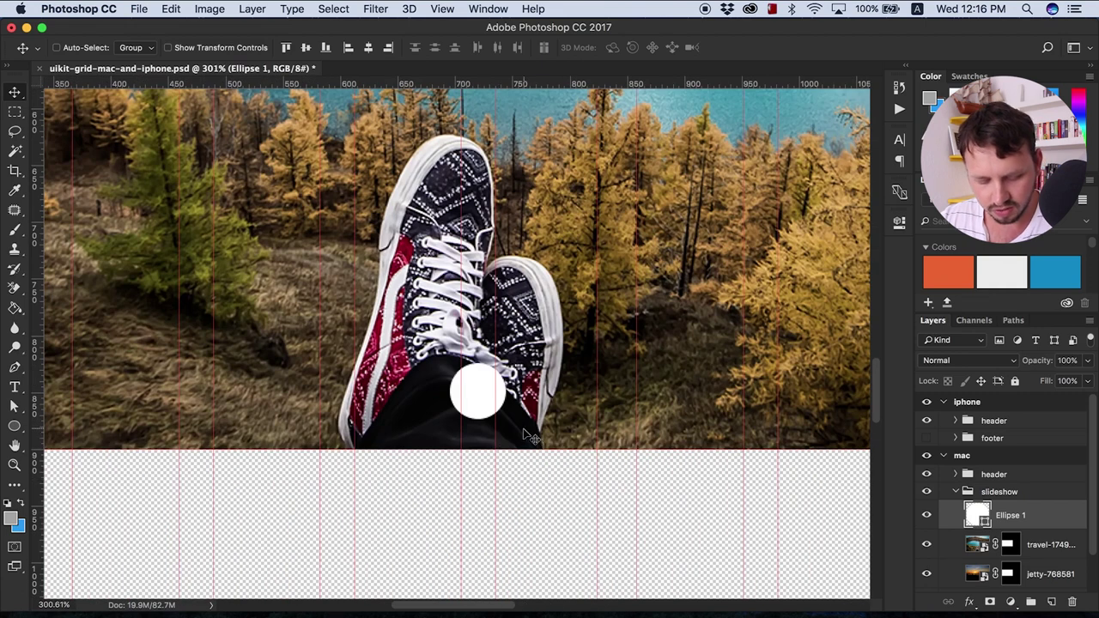
key("super+t")
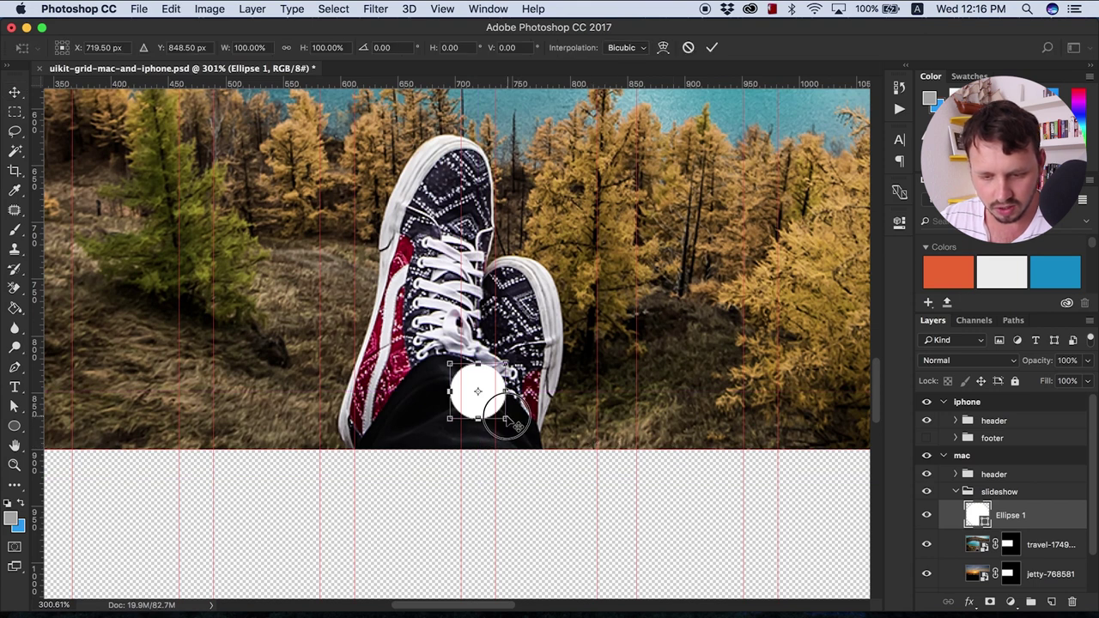
left_click_drag(516, 427, 505, 419)
key("Return")
scroll(484, 418, "up", 1)
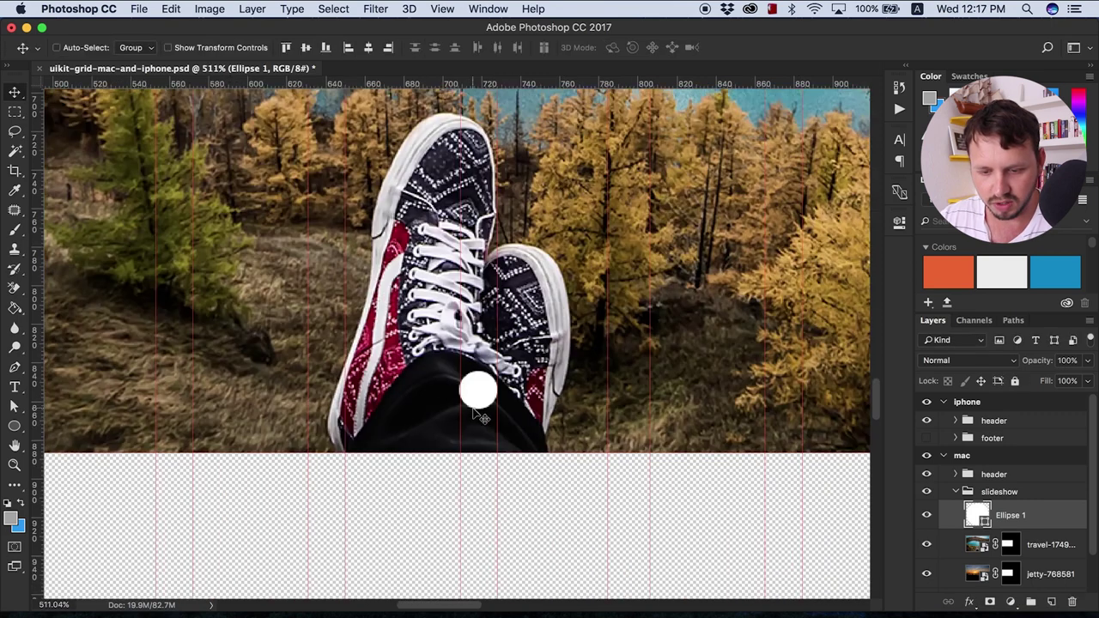
scroll(481, 417, "down", 5)
scroll(483, 418, "down", 3)
scroll(483, 419, "up", 1)
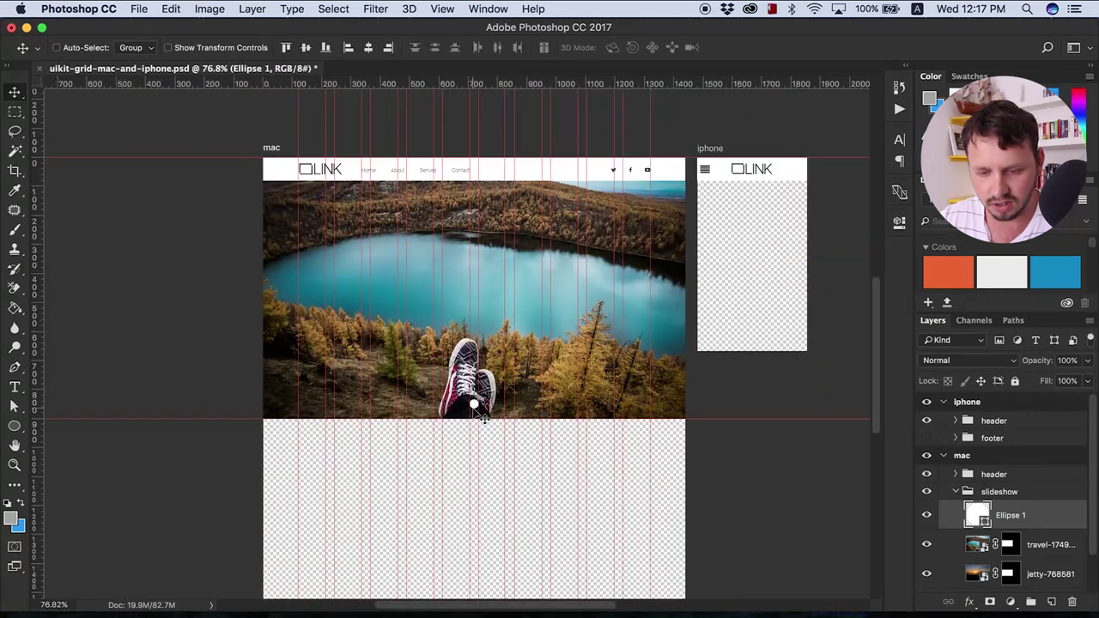
scroll(483, 418, "up", 2)
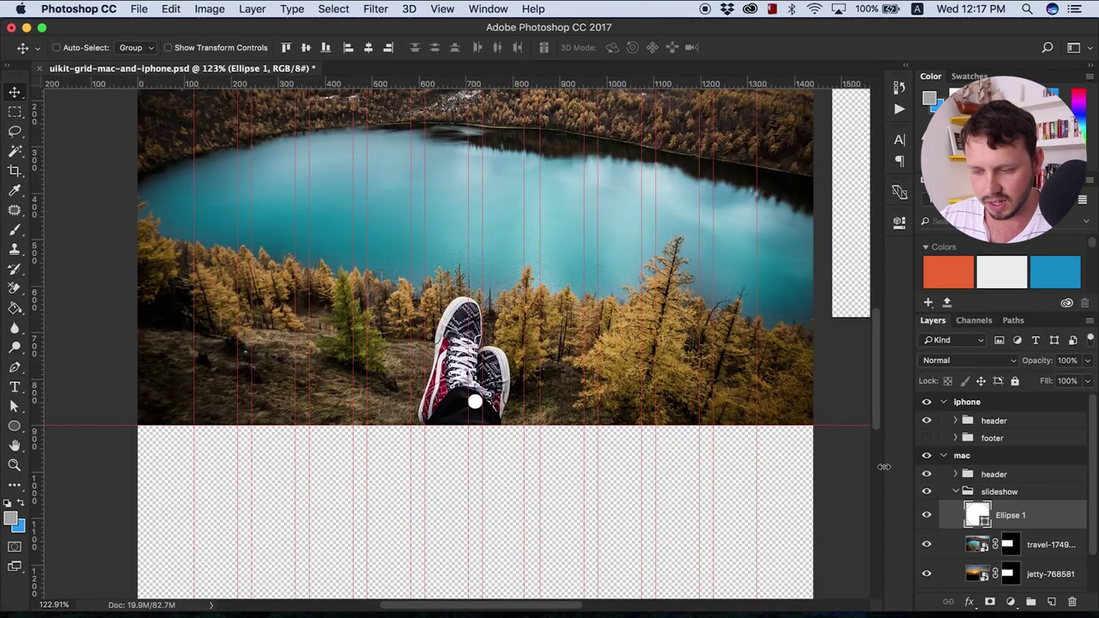
Duplicate the white dot twice and shift one copy 31 px to the right
key("super+j")
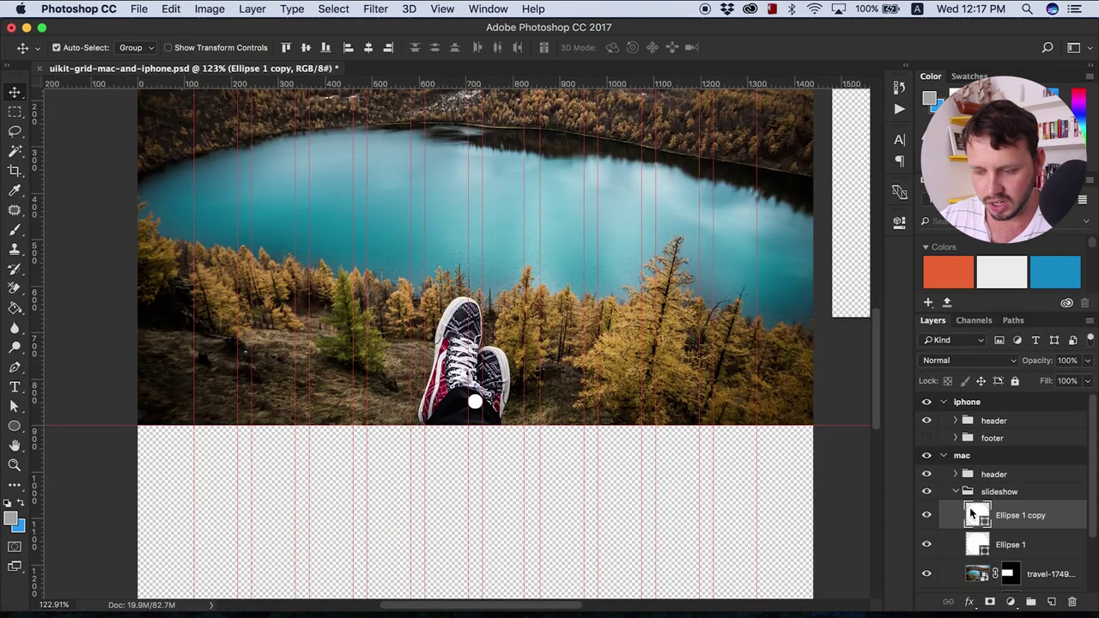
key("super+j")
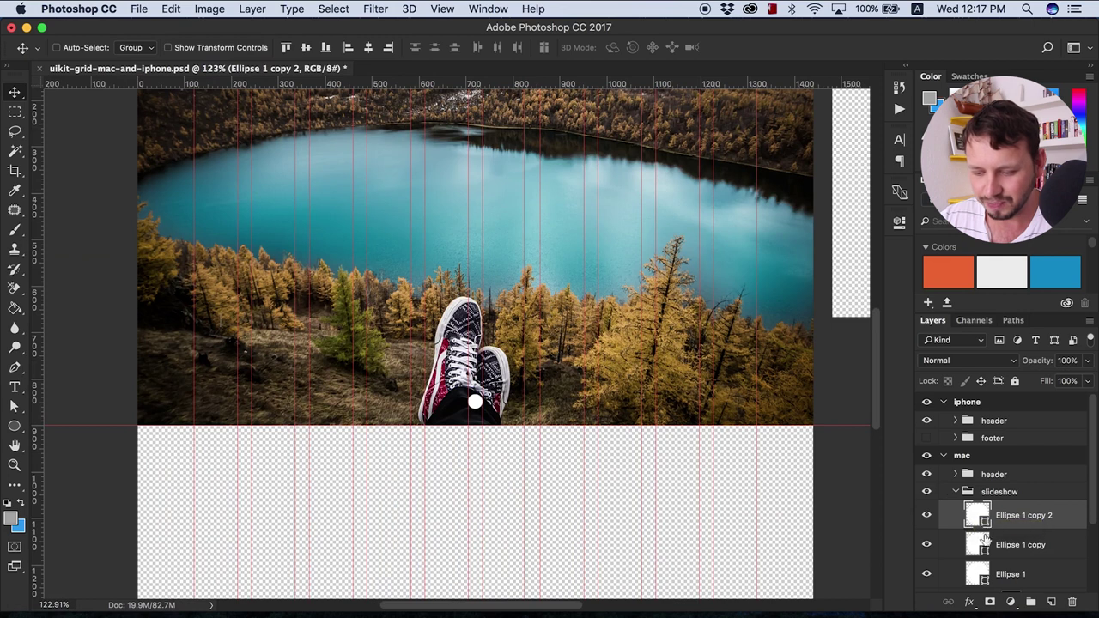
left_click(980, 541)
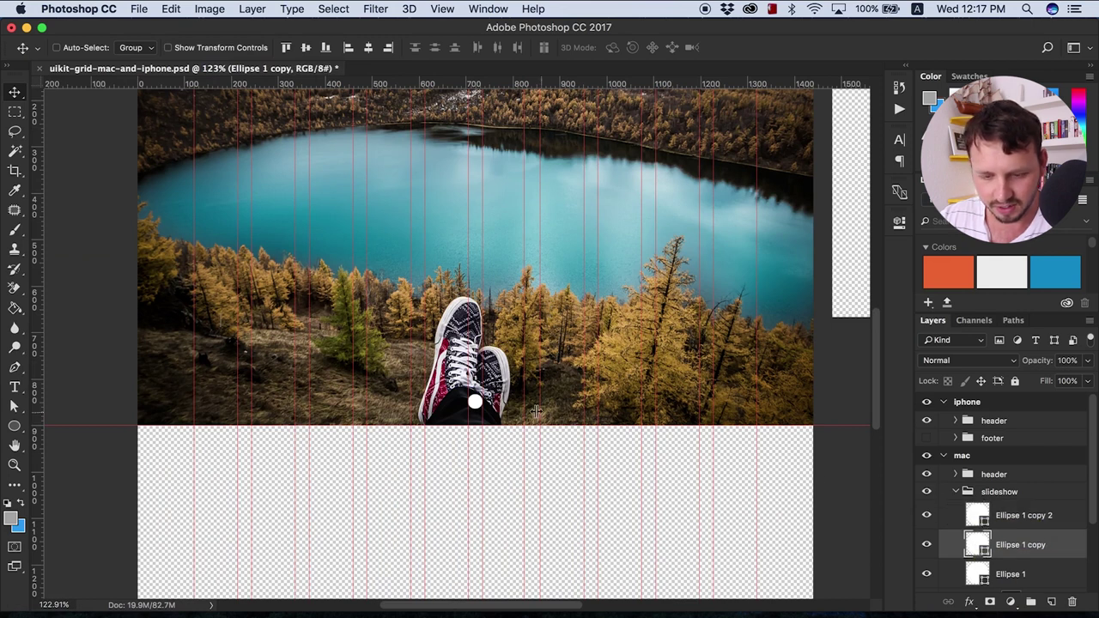
mouse_move(475, 401)
left_mouse_down()
mouse_move(498, 401)
mouse_move(457, 405)
left_mouse_up()
Set both outer dot copies to 60% opacity and compare with the UIkit slideshow example
left_click(980, 521)
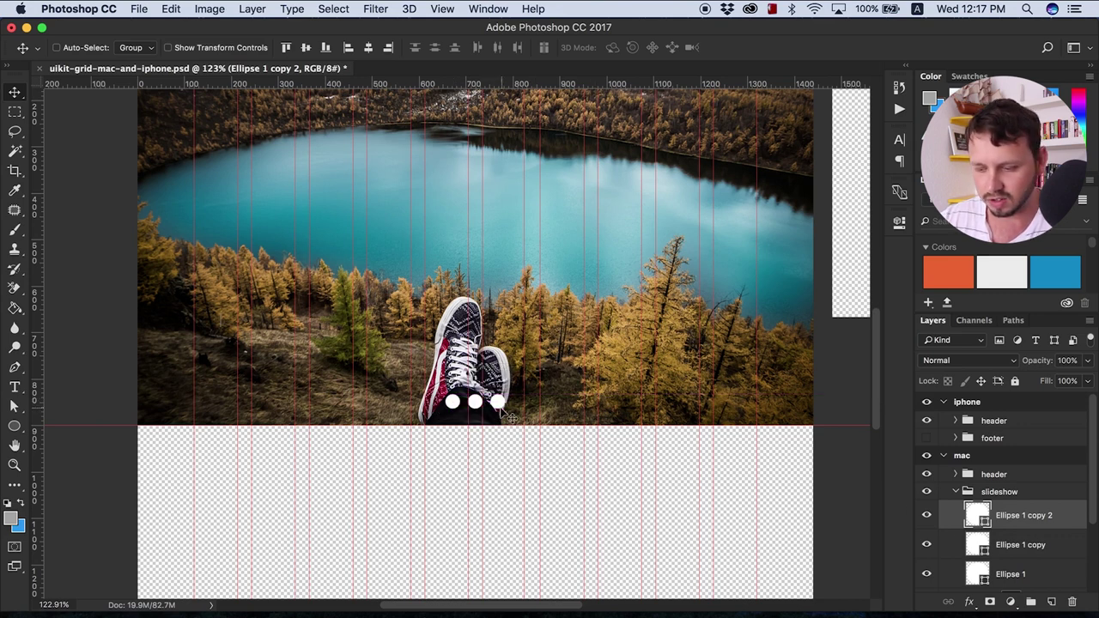
left_click(1086, 361)
left_click_drag(1085, 381, 1061, 382)
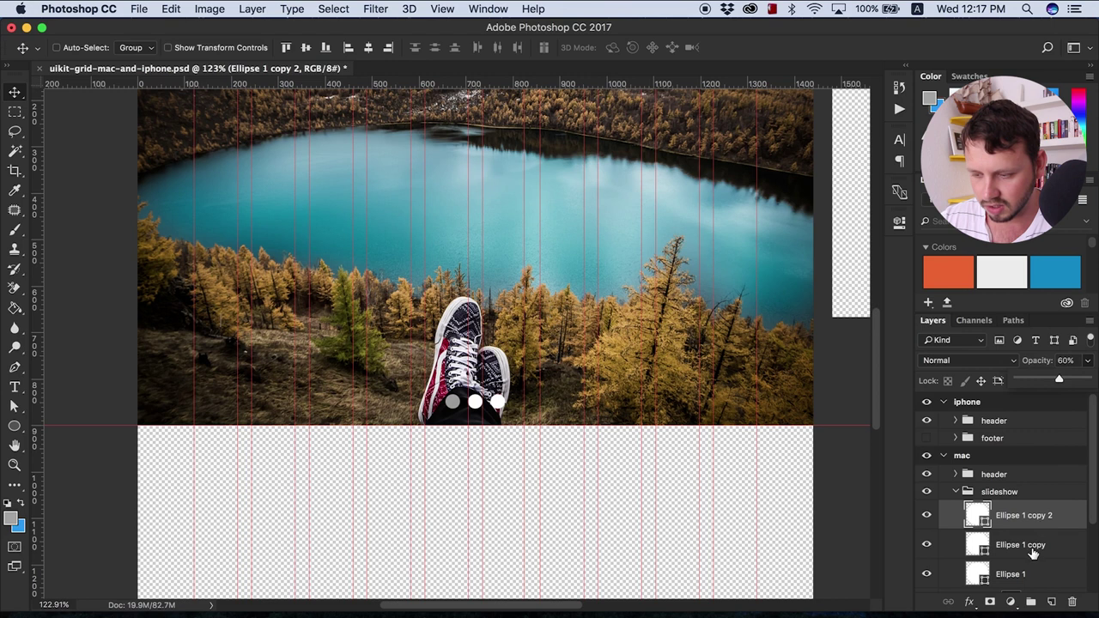
left_click(1033, 552)
left_click(1085, 364)
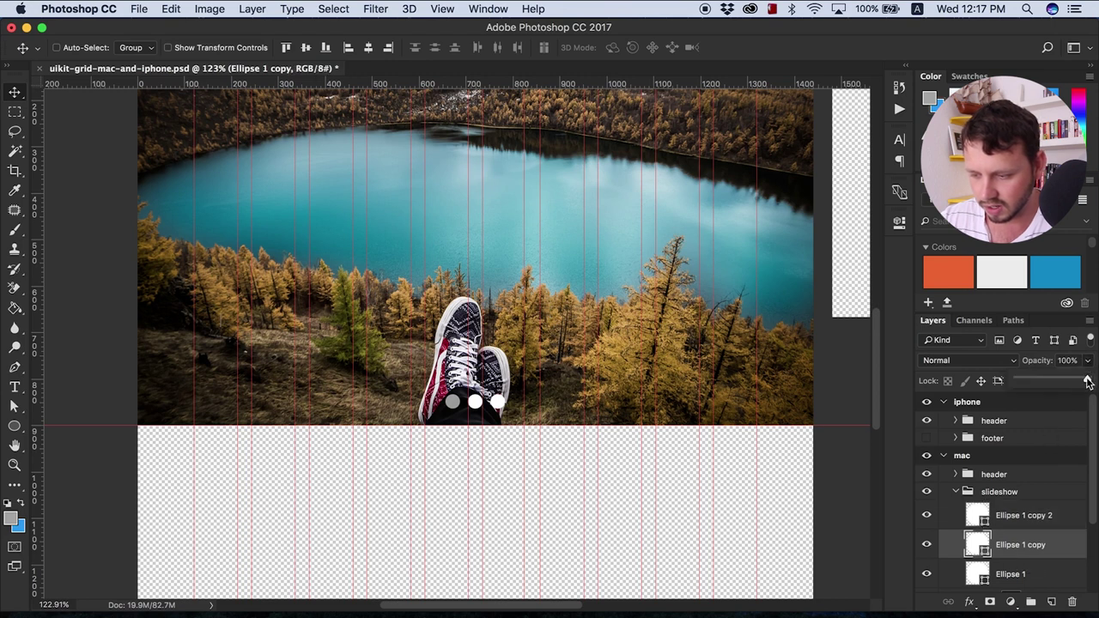
left_click_drag(1088, 381, 1061, 382)
scroll(563, 343, "up", 3)
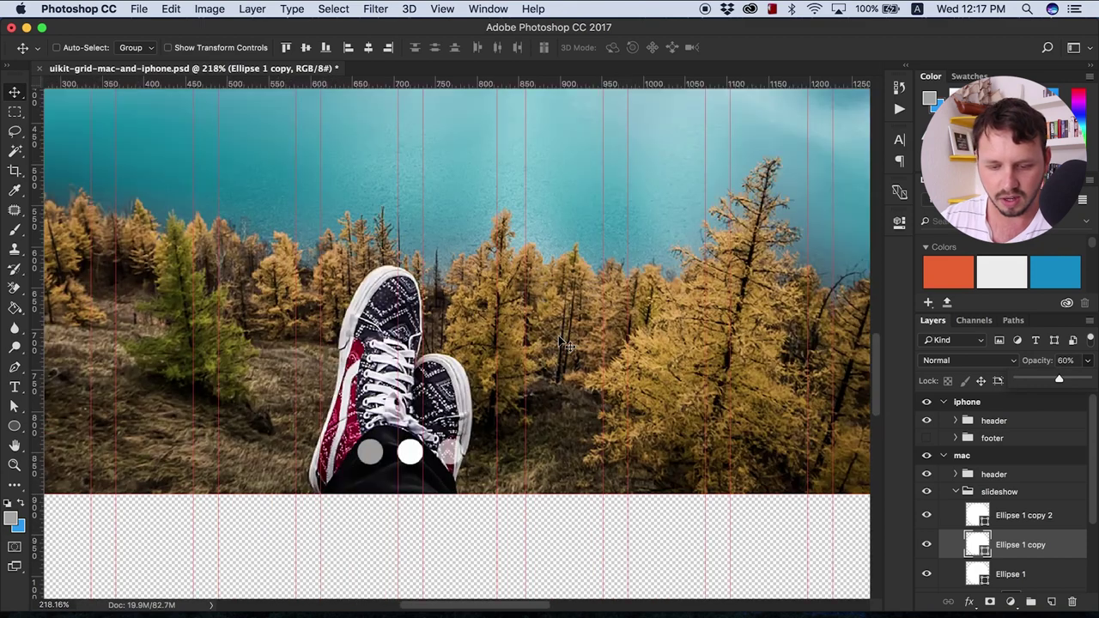
scroll(528, 294, "down", 5)
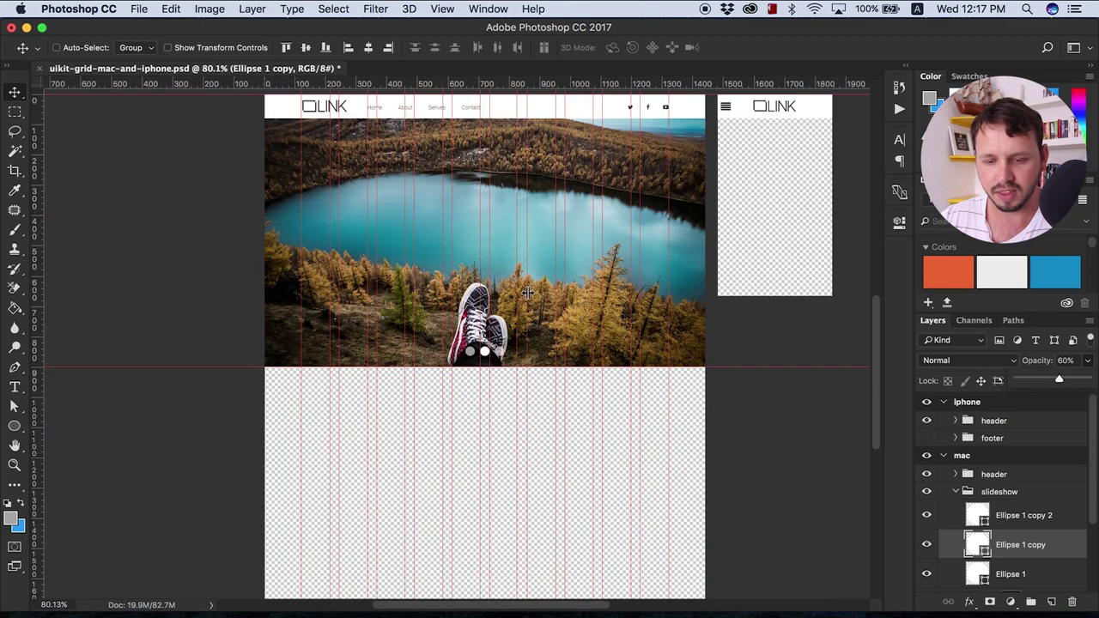
key("ctrl+Left")
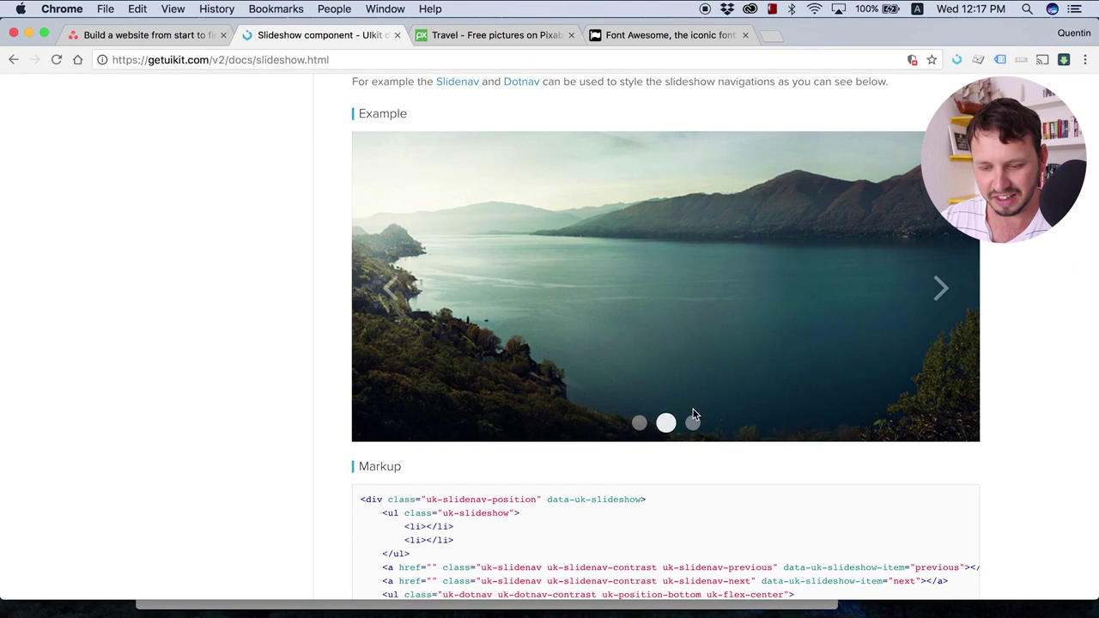
key("ctrl+Right")
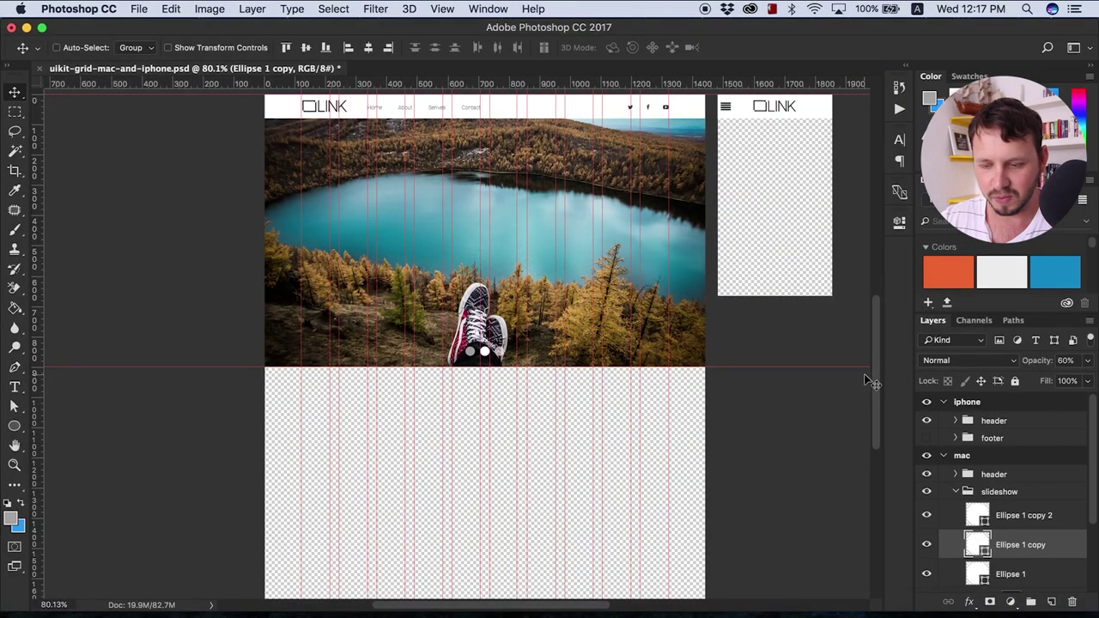
Collapse the mac slideshow group and bring the iphone artboard into view
left_click_drag(873, 374, 871, 352)
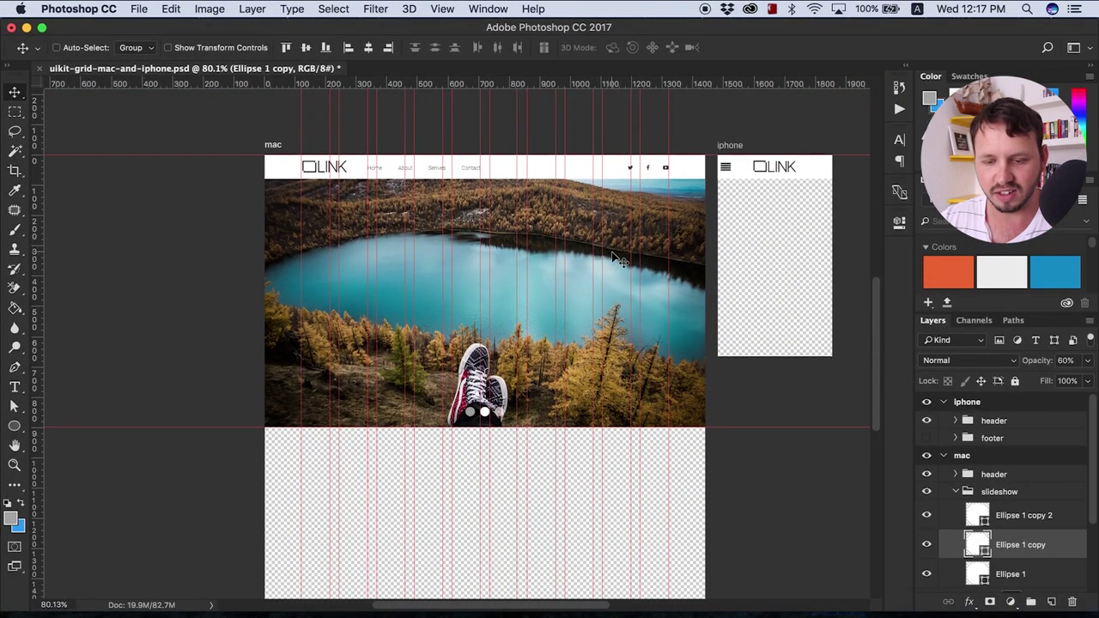
left_click(958, 493)
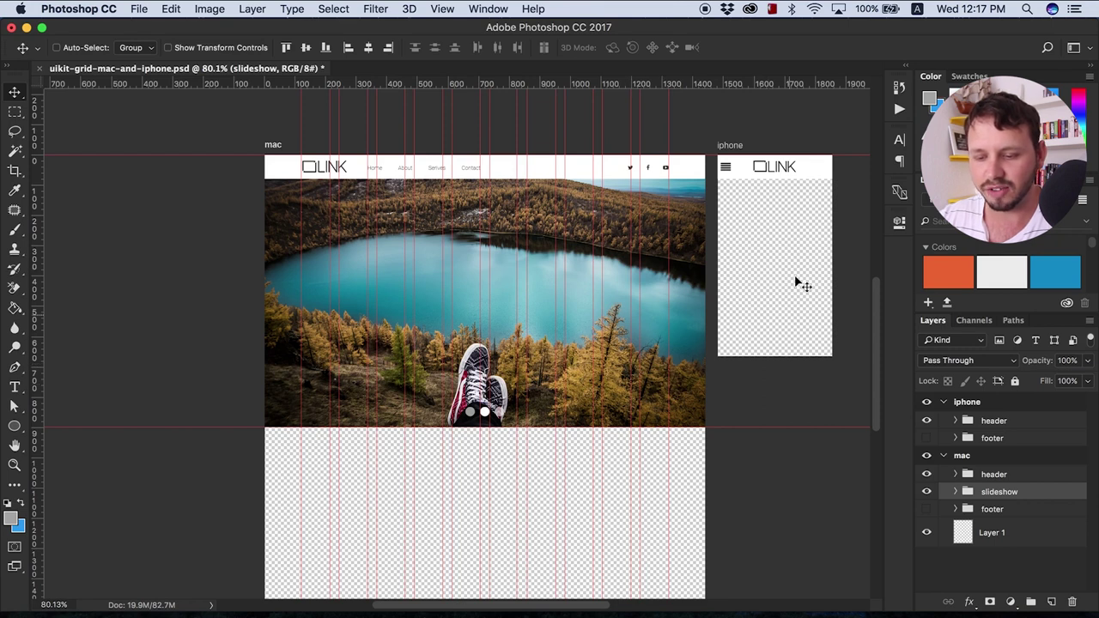
left_click_drag(560, 607, 667, 544)
scroll(558, 210, "up", 3)
scroll(558, 211, "up", 3)
scroll(559, 210, "down", 1)
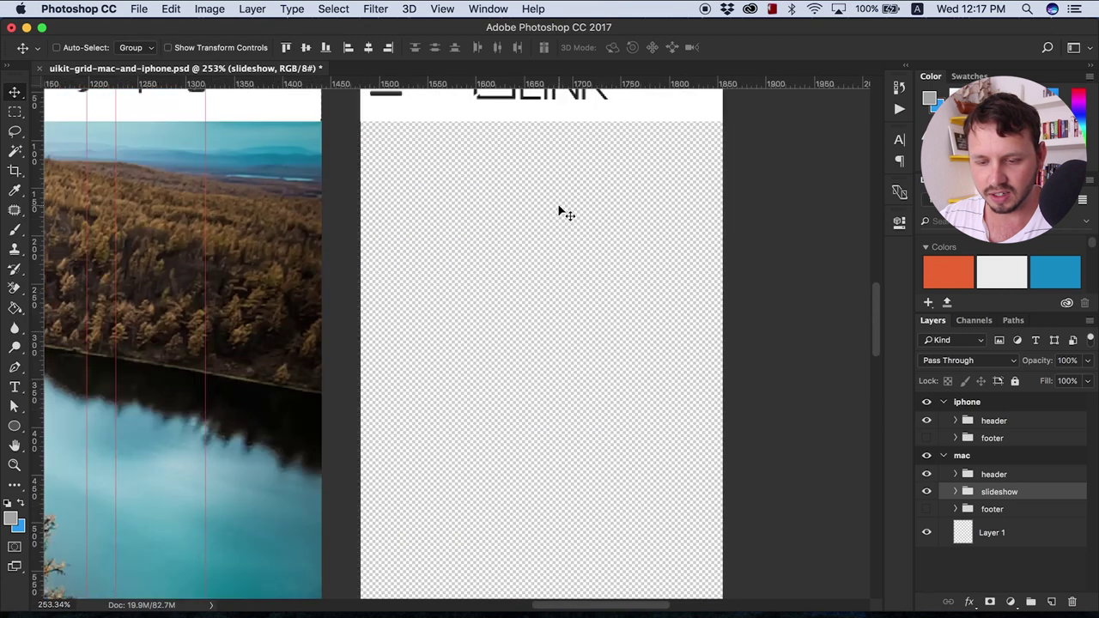
scroll(558, 210, "down", 2)
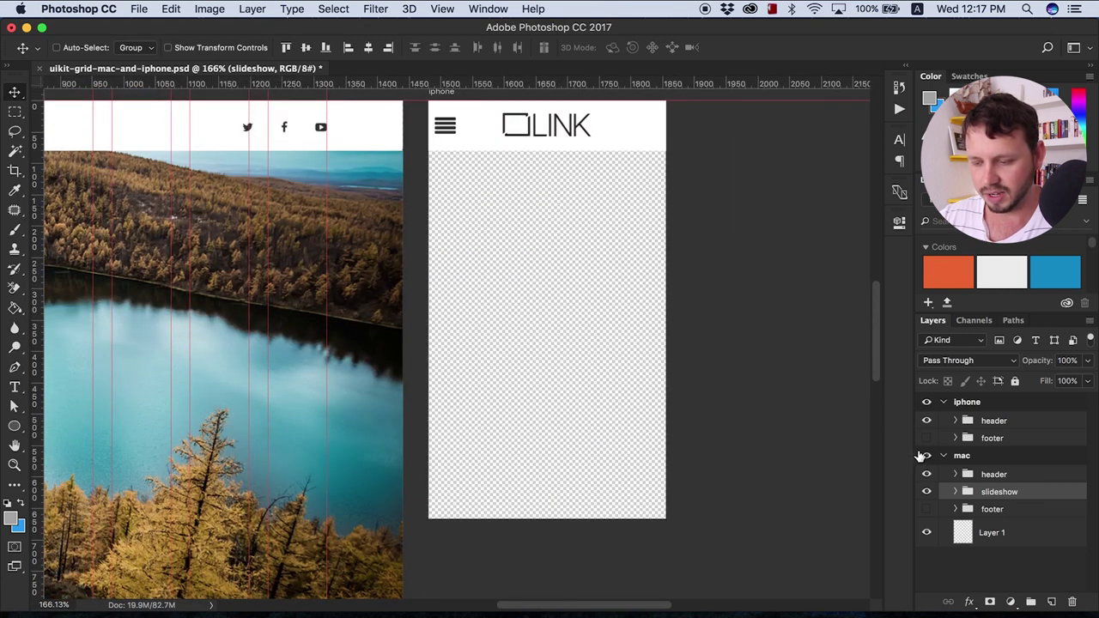
Create a new group named 'slideshow' inside the iphone artboard
left_click(988, 409)
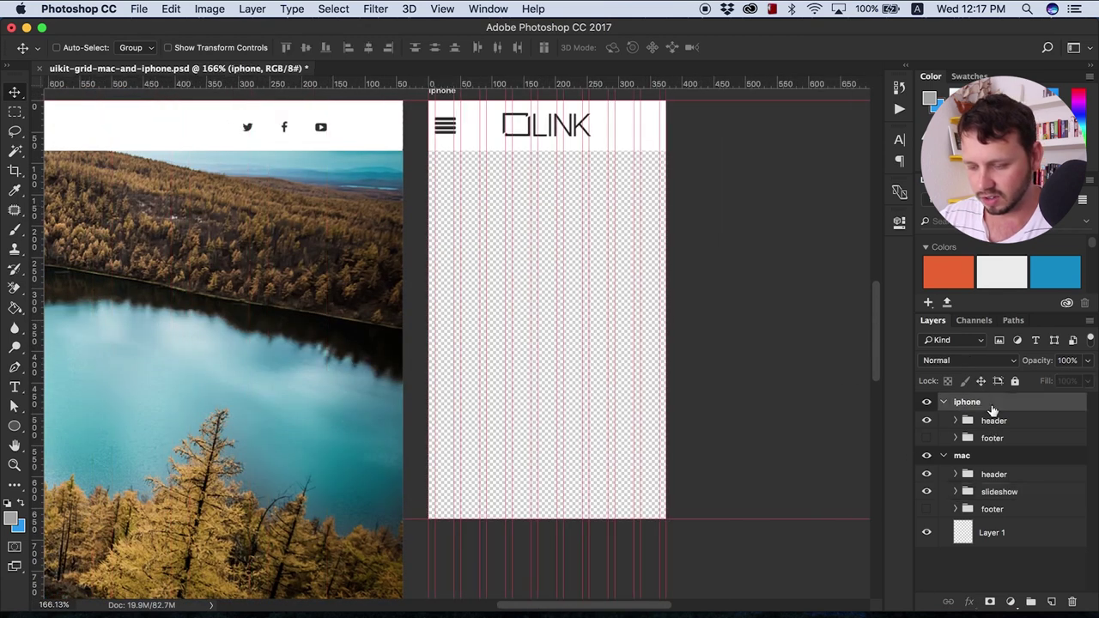
left_click(1030, 601)
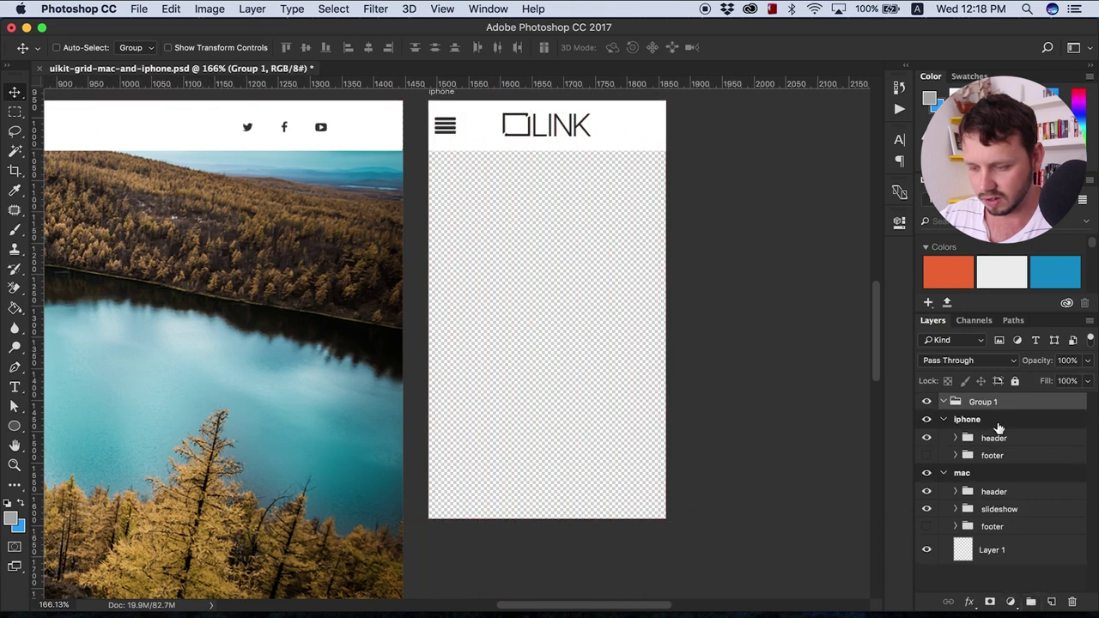
double_click(984, 402)
type("slide")
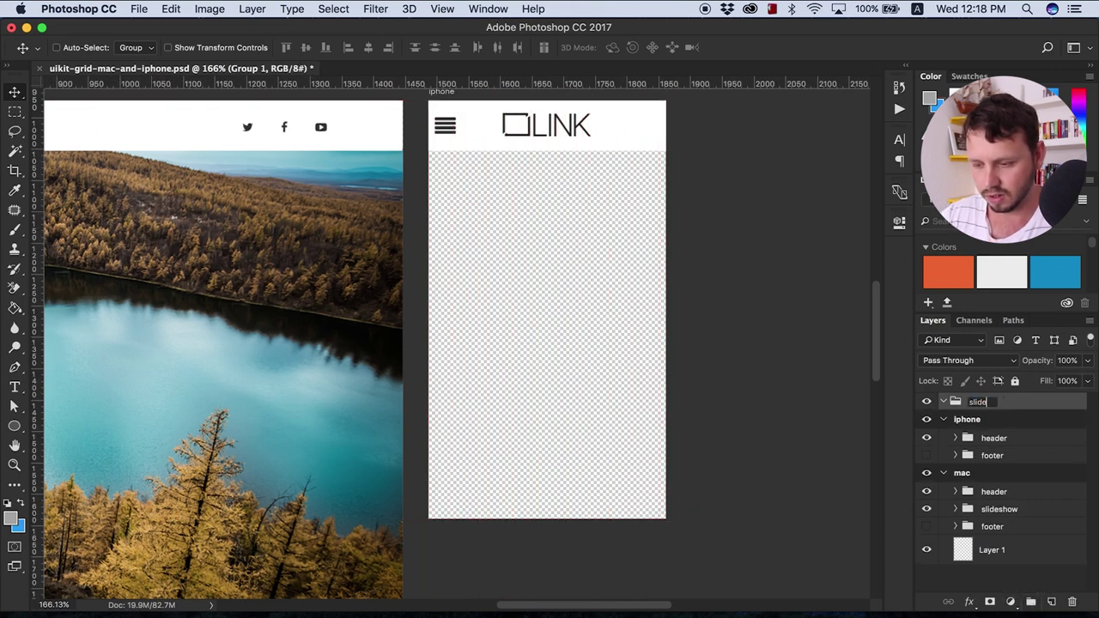
type("show")
key("Return")
left_click_drag(988, 406, 982, 448)
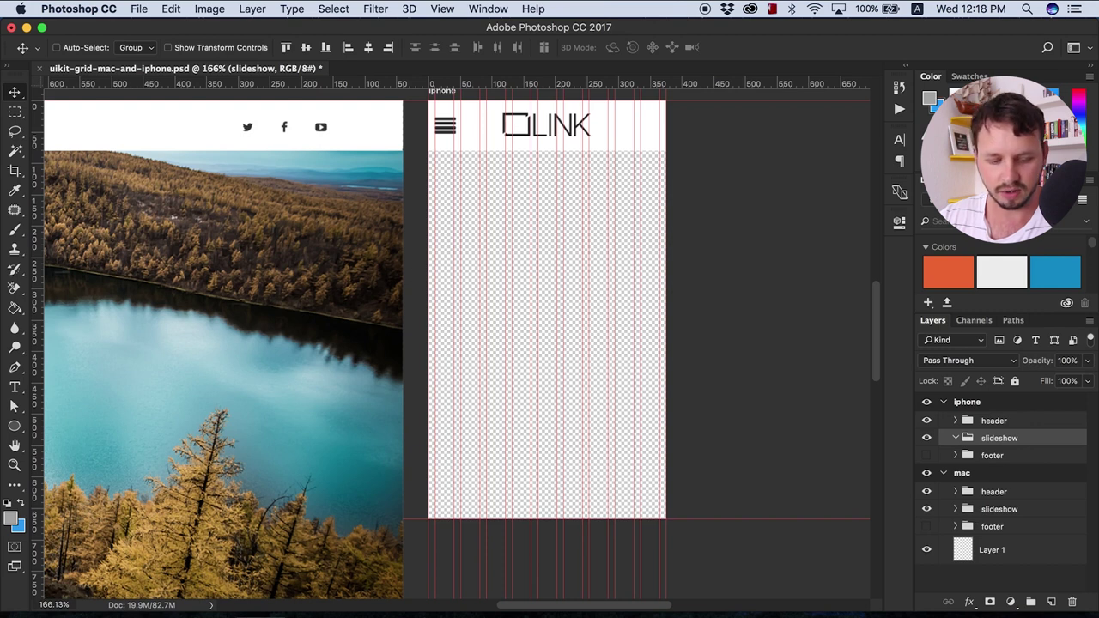
Drag travel-1749508 from the downloads folder onto the iphone artboard and enlarge it to cover it
left_click(209, 613)
left_click_drag(416, 137, 589, 376)
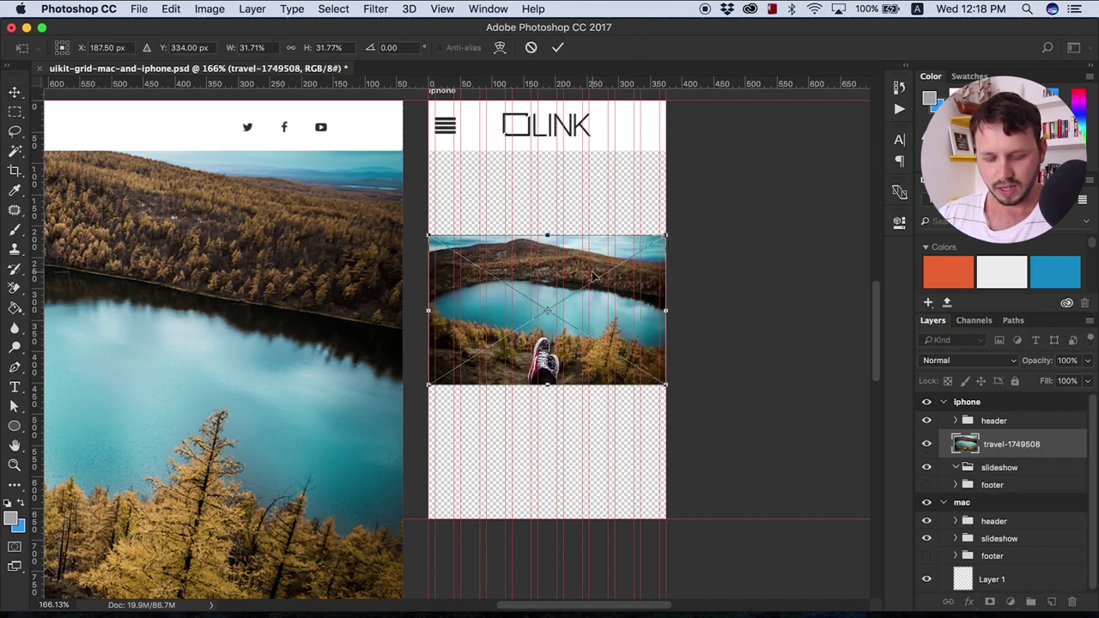
scroll(607, 276, "down", 3)
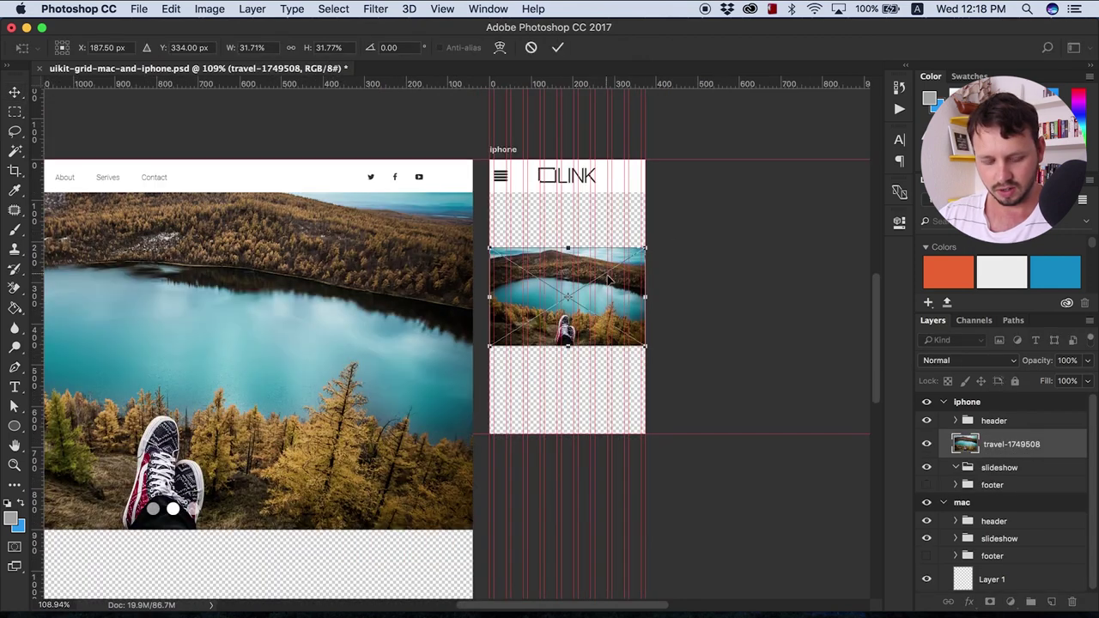
left_click_drag(646, 343, 781, 437)
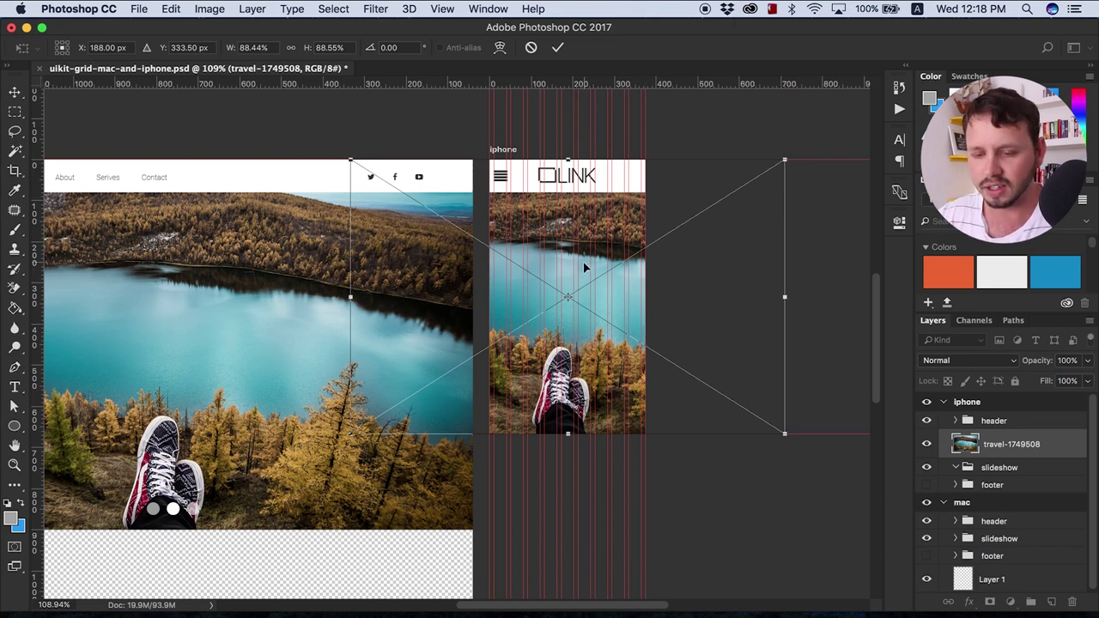
key("Return")
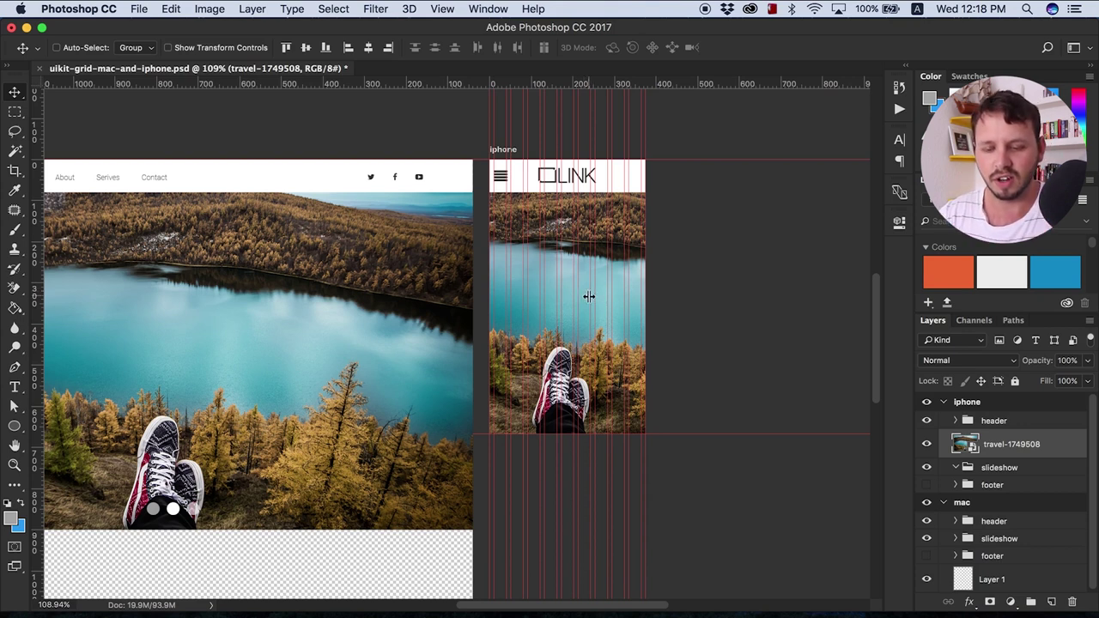
Reposition the lake photo so the sneakers are centred
left_click_drag(587, 296, 706, 298)
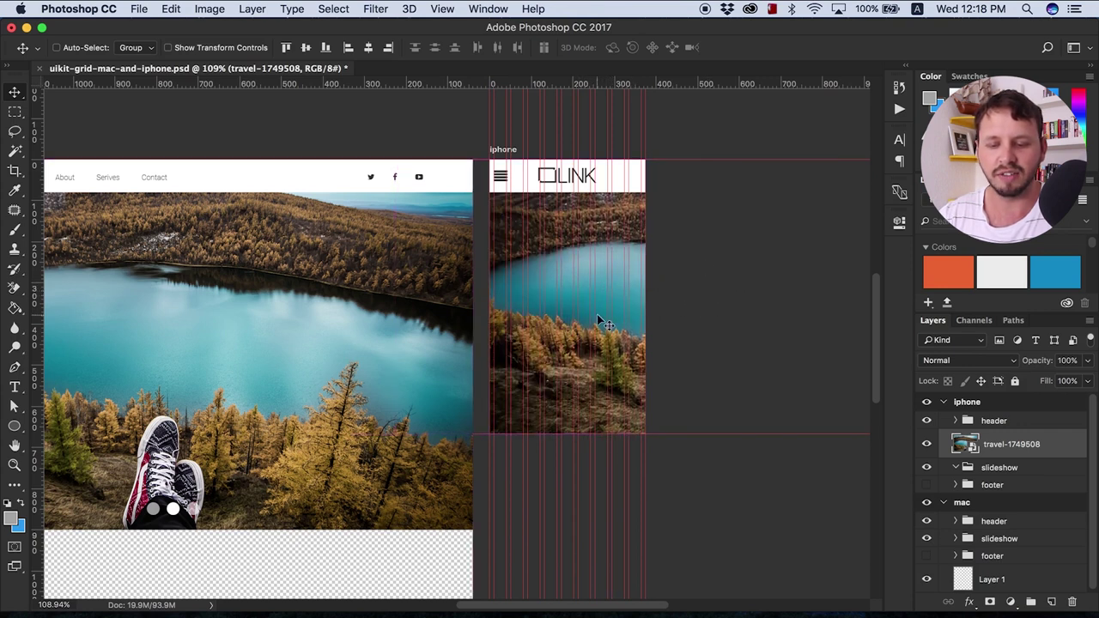
left_click_drag(602, 314, 479, 313)
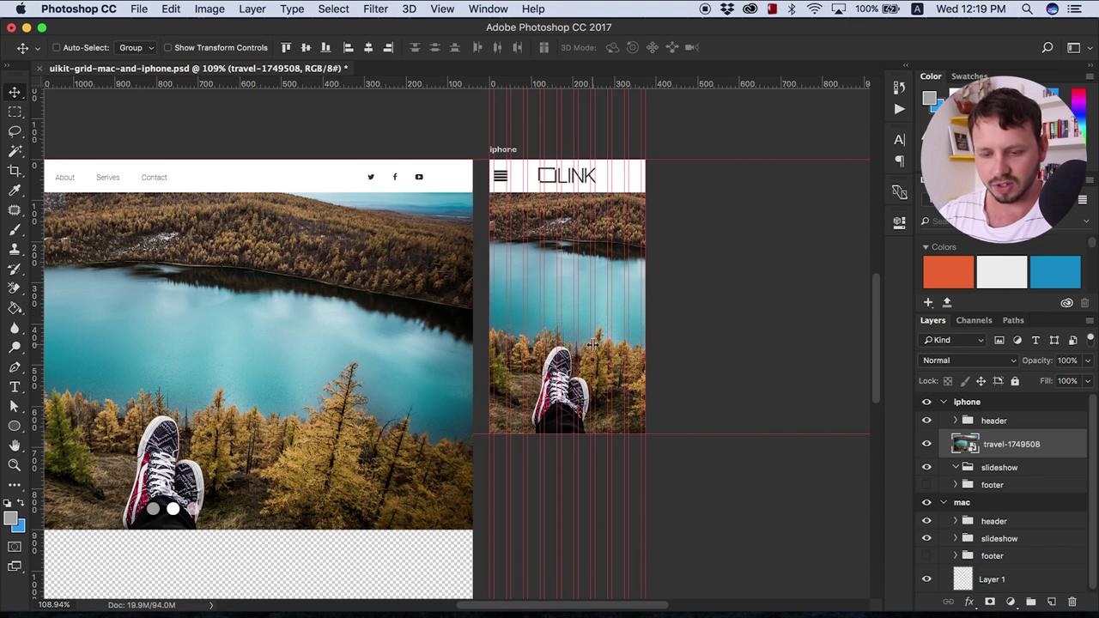
scroll(593, 344, "up", 3)
scroll(593, 344, "down", 3)
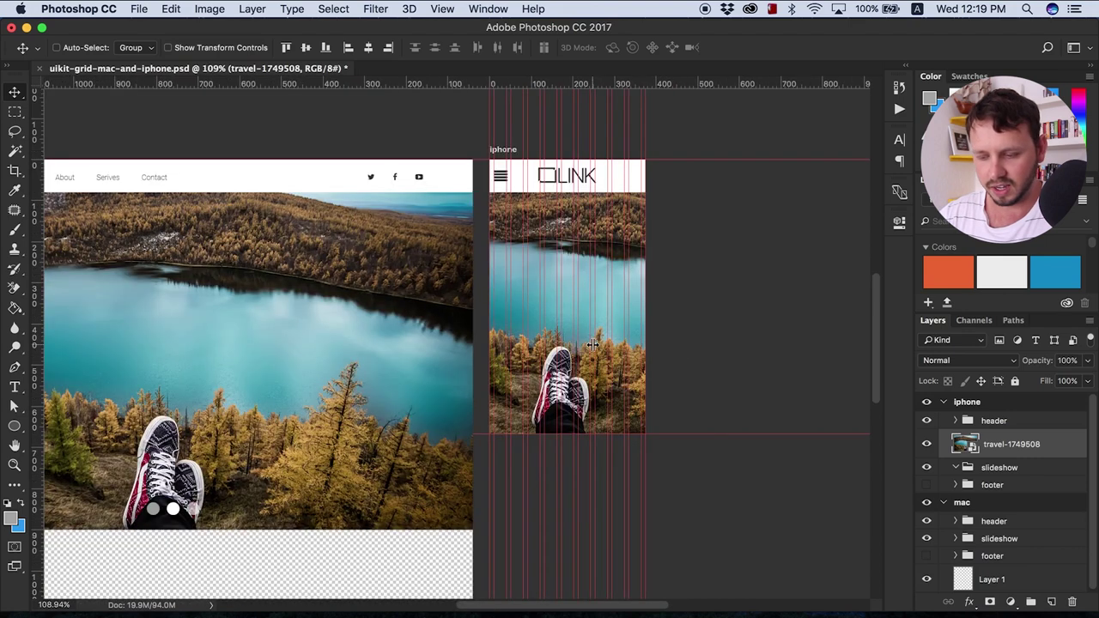
Select the three mac slideshow dots (Ellipse 1 and its copies) and duplicate them
left_click(959, 539)
scroll(996, 554, "down", 1)
left_click(1013, 527)
scroll(1015, 547, "down", 1)
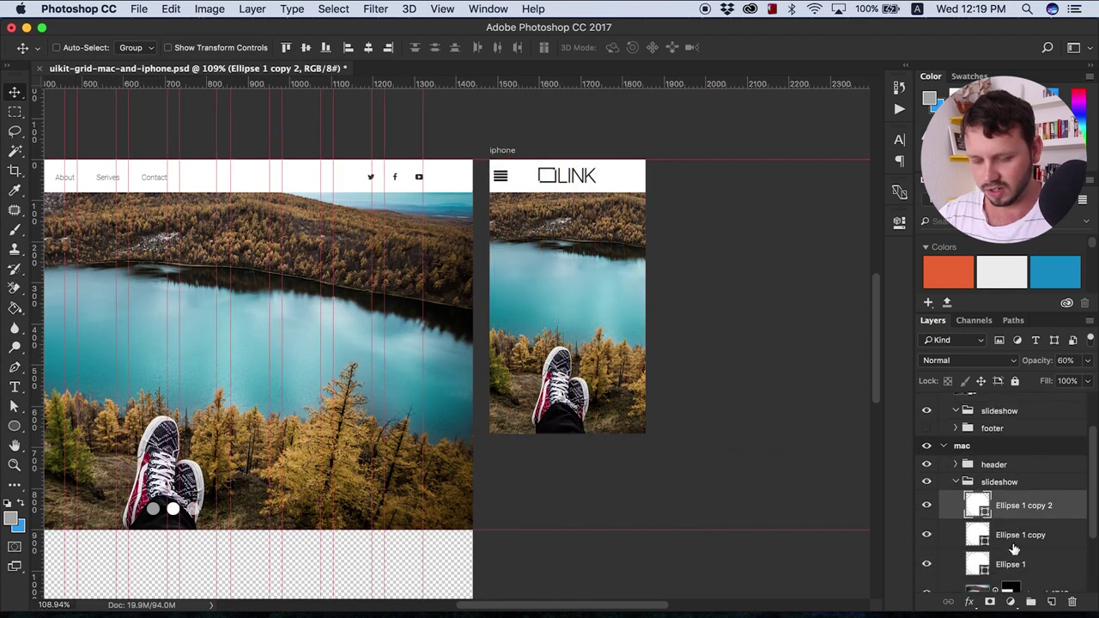
left_click(1014, 569, "shift")
scroll(1022, 533, "up", 2)
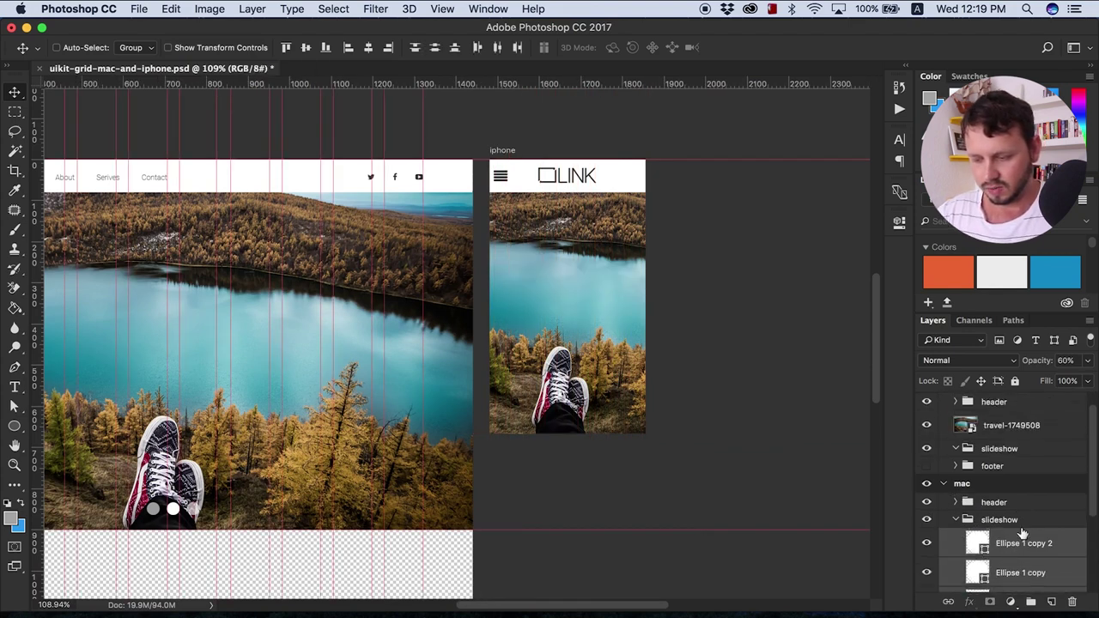
key("super+j")
Move the duplicated dots into the iphone section and onto the iphone lake photo
left_click_drag(1016, 550, 1012, 447)
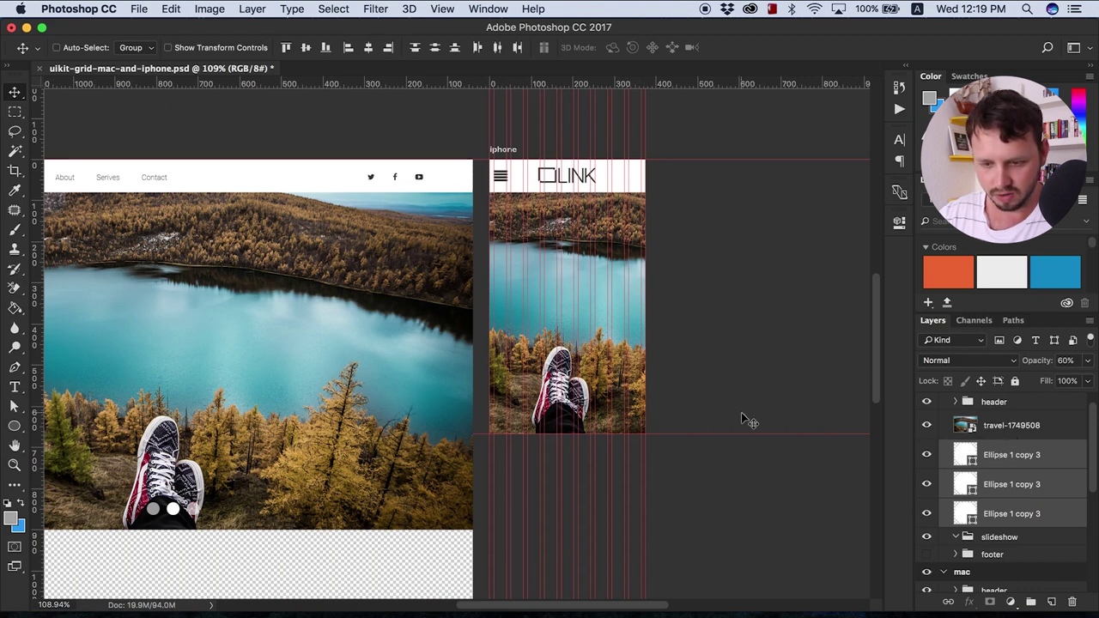
scroll(744, 419, "down", 3)
scroll(744, 419, "up", 5)
scroll(747, 421, "down", 2)
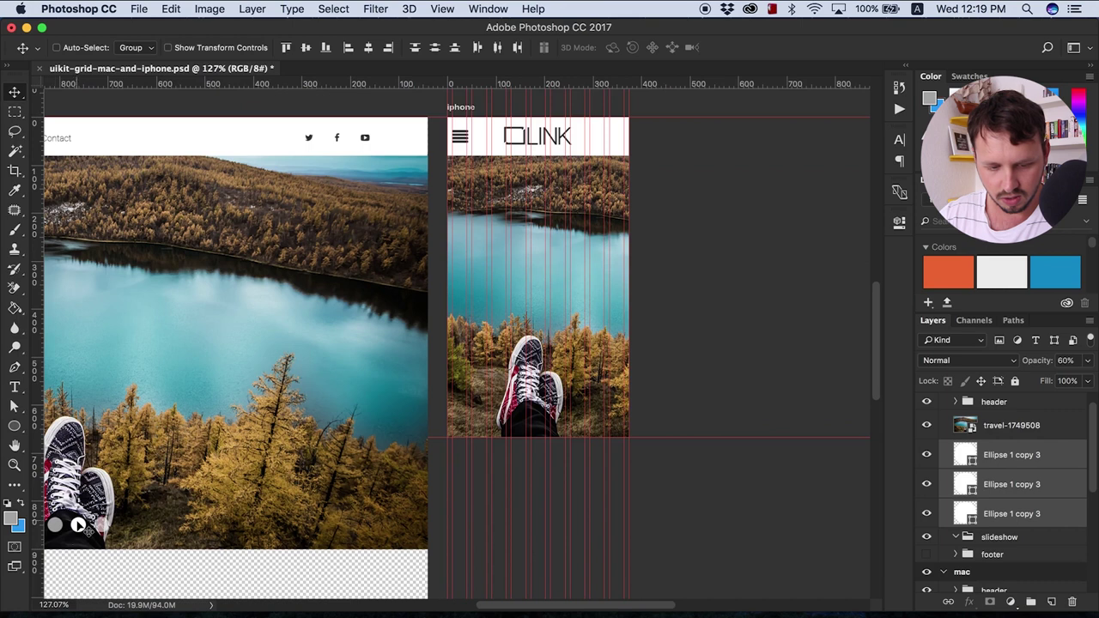
key("super+semicolon")
left_click_drag(69, 515, 544, 420)
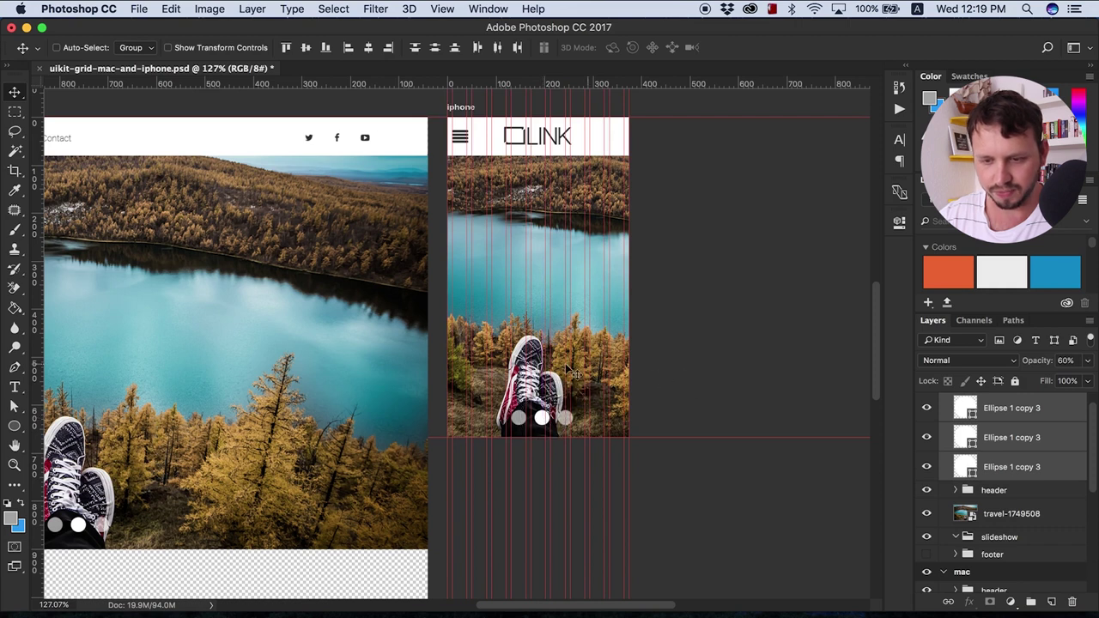
scroll(567, 371, "up", 3)
scroll(567, 372, "down", 2)
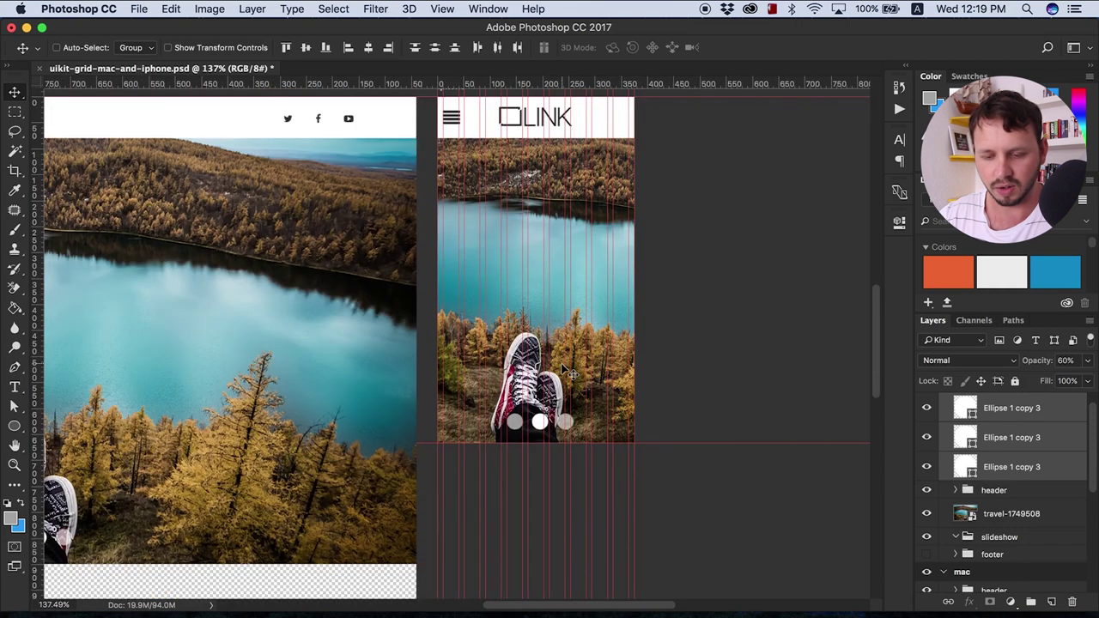
scroll(1001, 455, "up", 1)
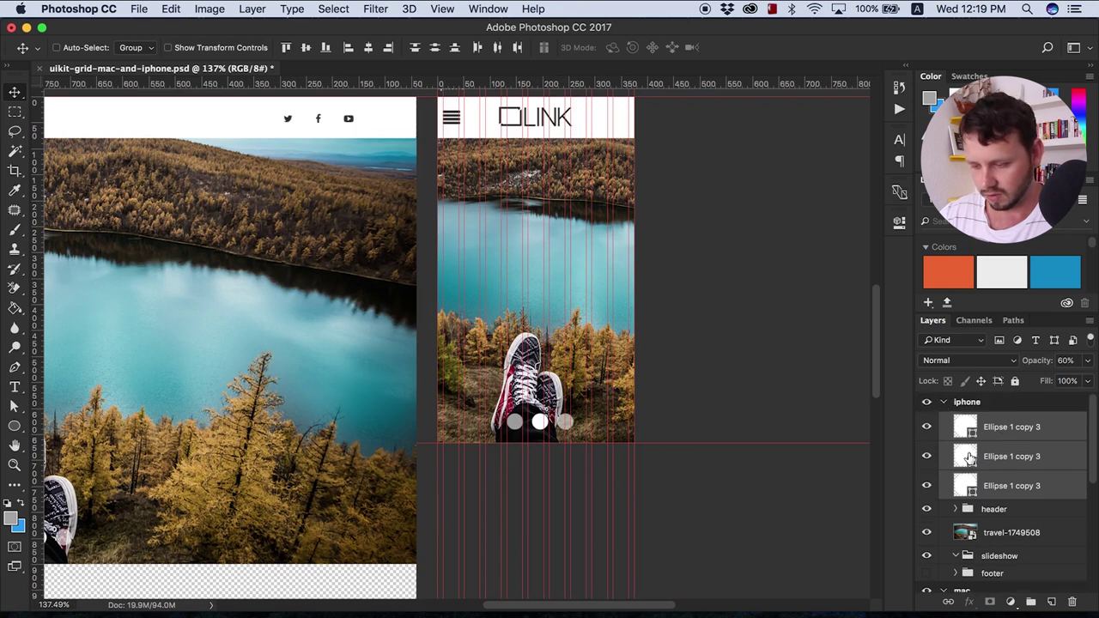
Place the three dot copies below the iphone header group and open the lake photo's source image
left_click_drag(969, 457, 968, 512)
scroll(985, 447, "down", 1)
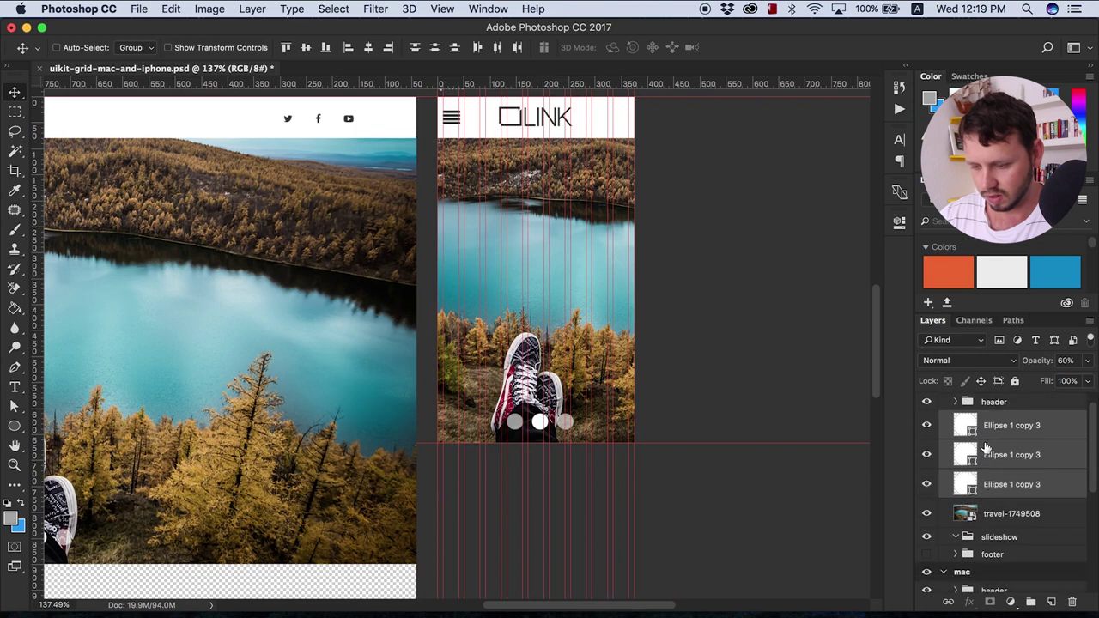
double_click(964, 513)
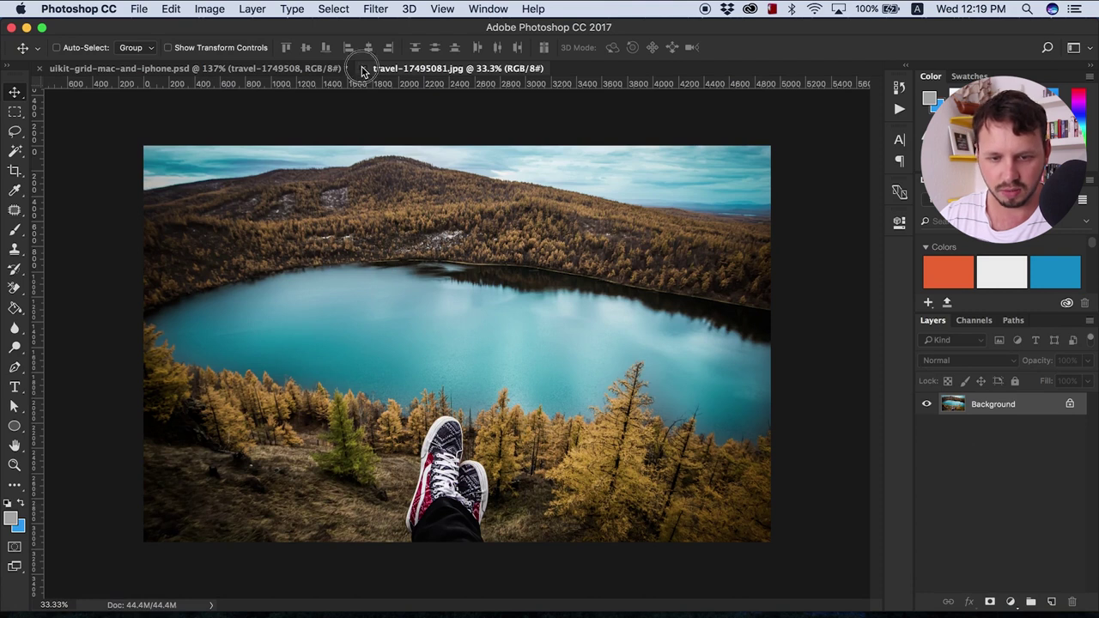
Move the lake photo and the three dot layers into the iphone slideshow group
left_click_drag(361, 71, 214, 78)
left_click_drag(970, 536, 968, 557)
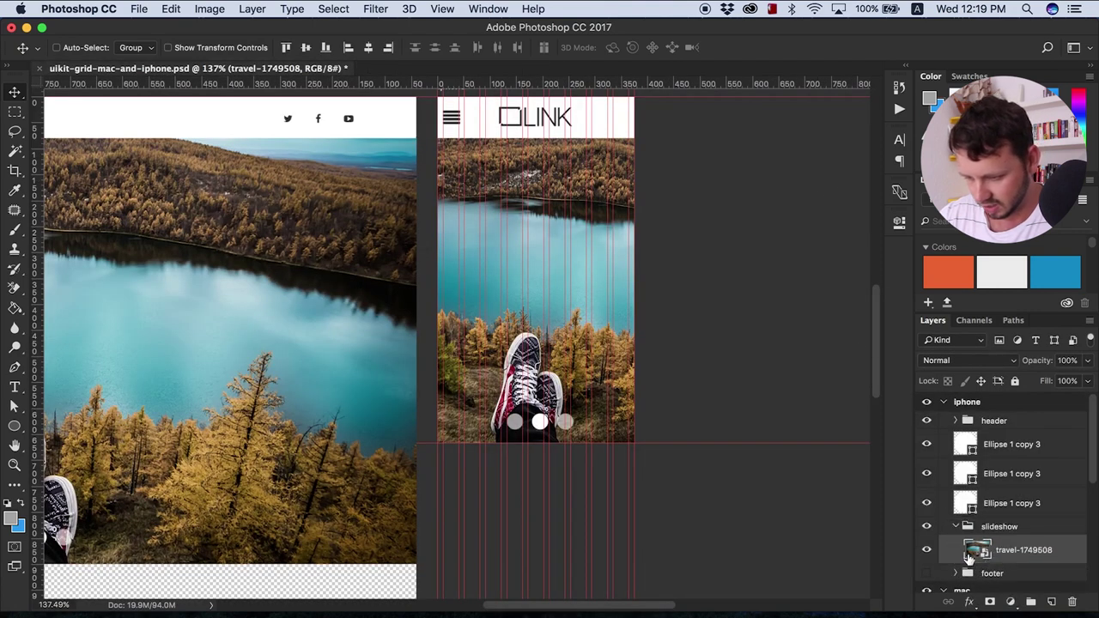
left_click(973, 453)
left_click(966, 506, "shift")
mouse_move(966, 509)
left_mouse_down()
mouse_move(962, 497)
mouse_move(963, 526)
left_mouse_up()
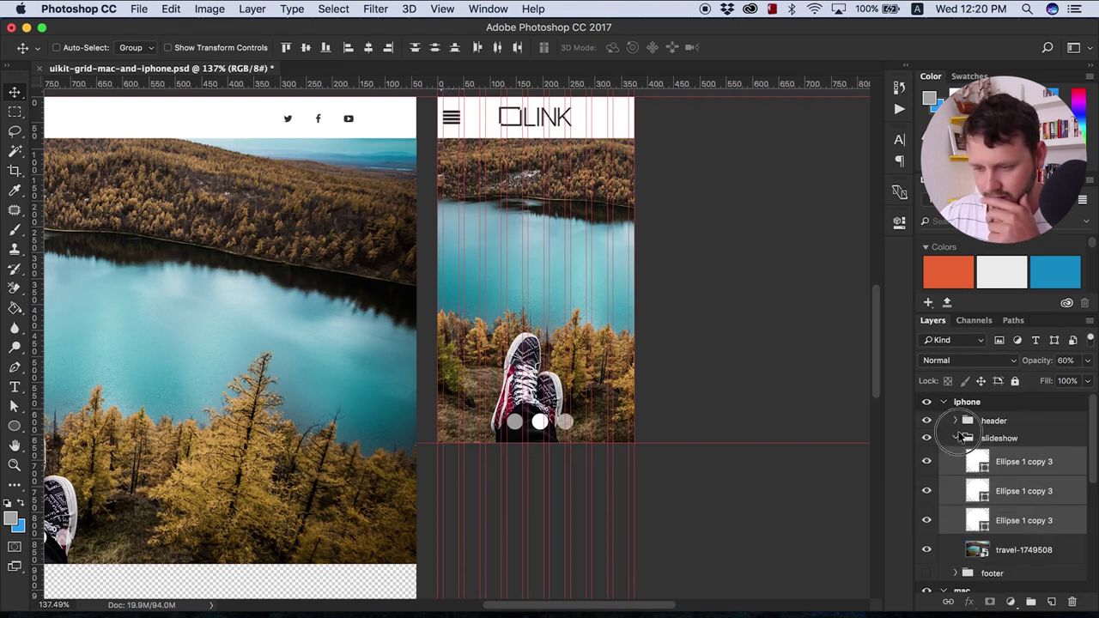
Collapse the iphone slideshow group and toggle its visibility to check it
left_click(956, 438)
left_click(927, 438)
left_click(927, 438)
left_click(928, 439)
left_click(927, 439)
scroll(661, 394, "down", 3)
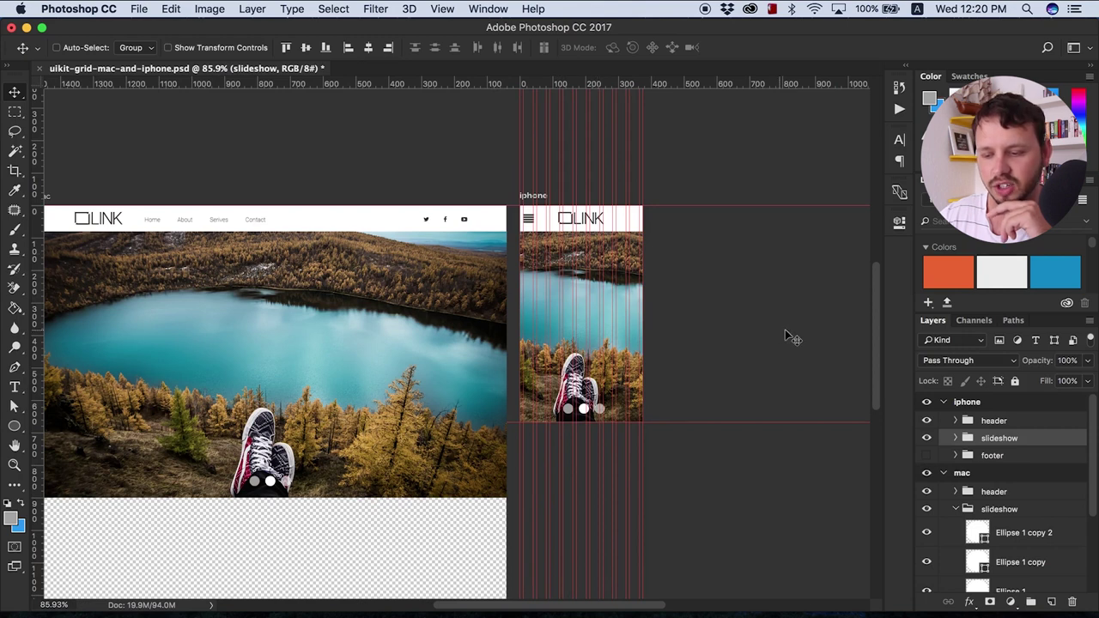
Select the iphone artboard with the Artboard Tool and compute 667 × 2 = 1334 in Calculator
left_click_drag(877, 329, 876, 344)
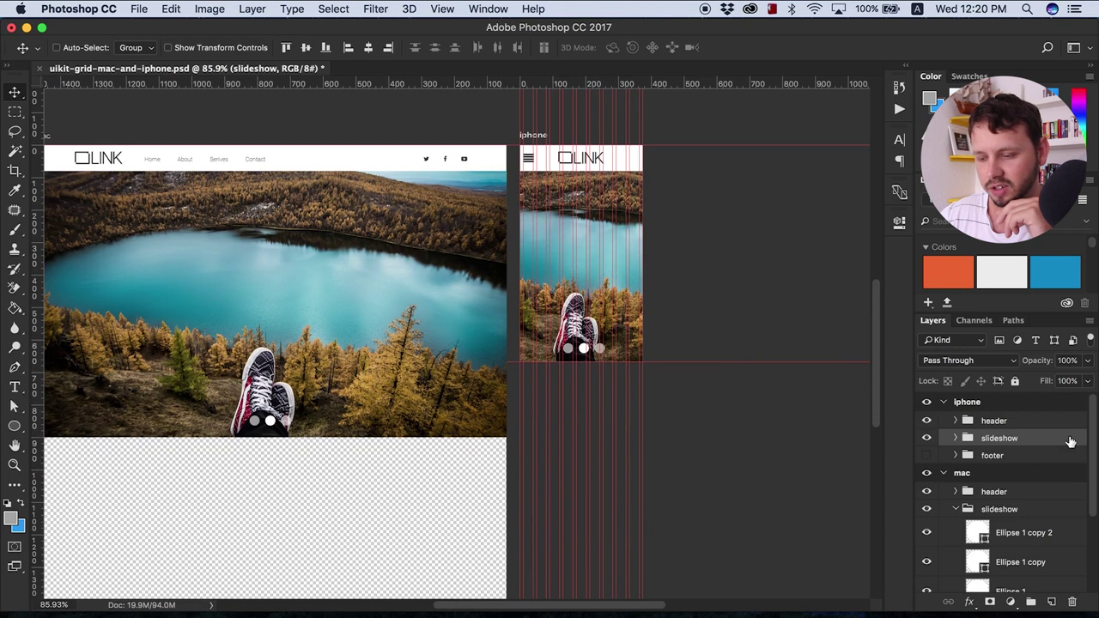
left_click(966, 407)
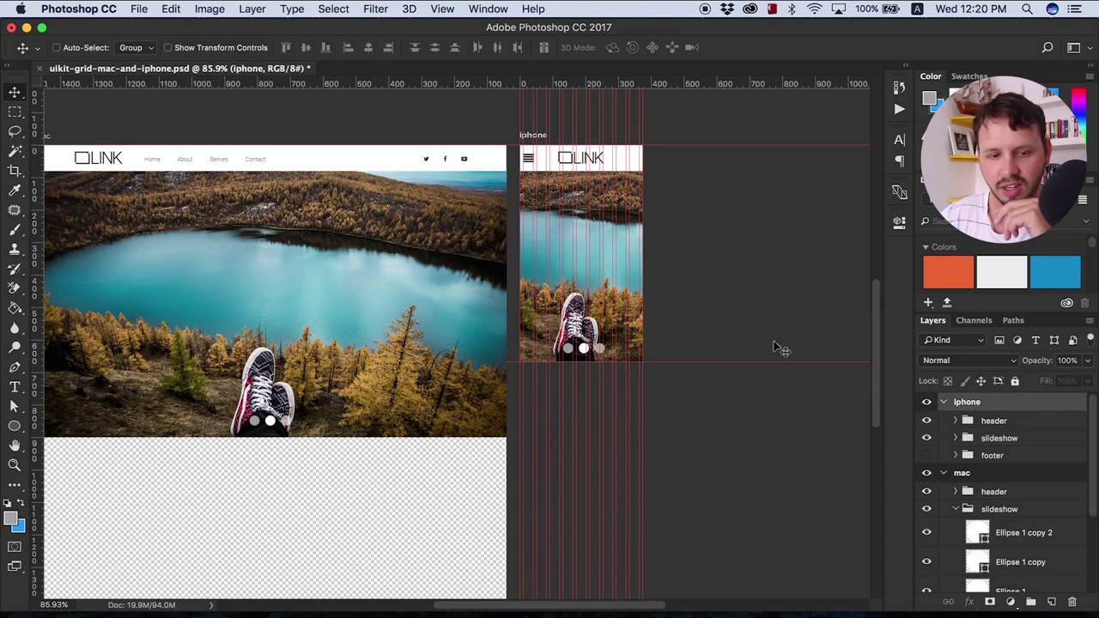
left_click_drag(14, 91, 49, 106)
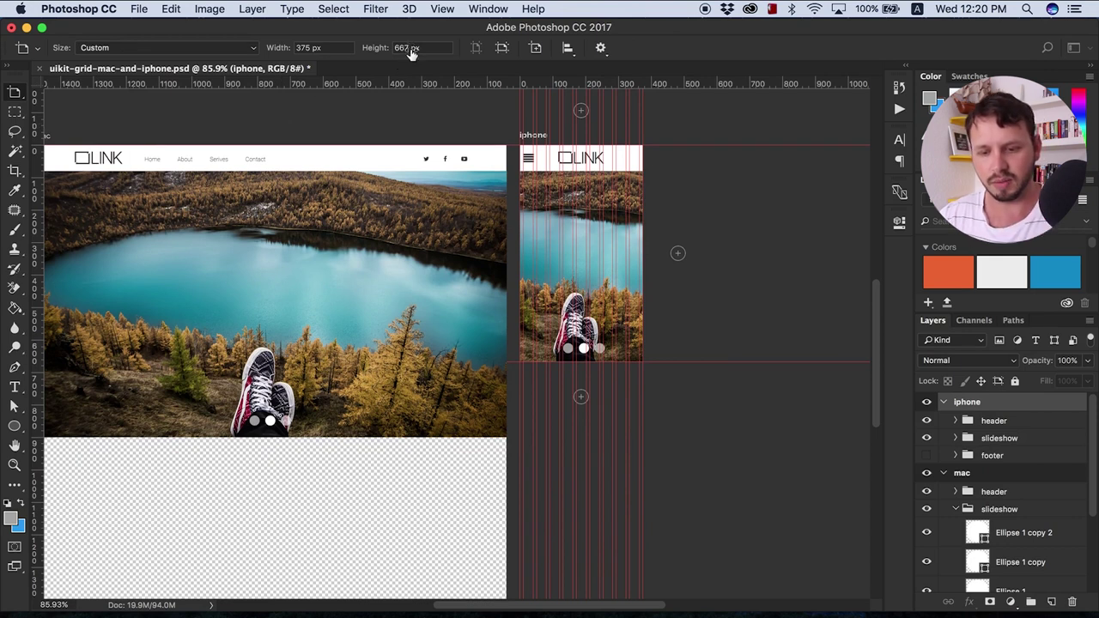
key("super+space")
type("cal")
key("Return")
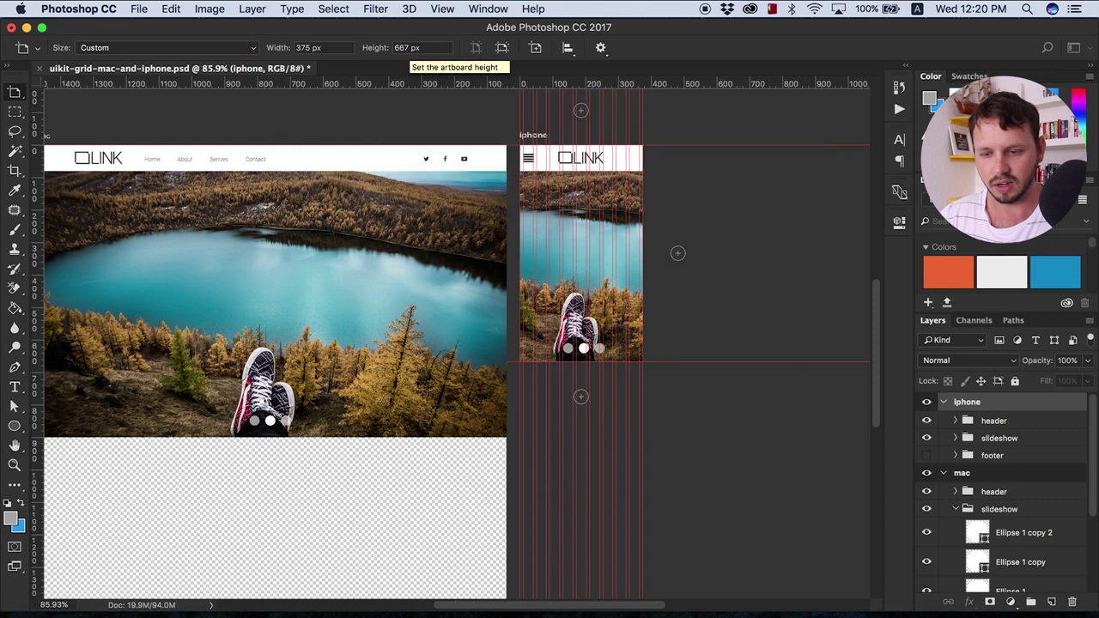
left_click(167, 241)
left_click(166, 241)
left_click(79, 211)
left_click(121, 278)
left_click(205, 314)
left_click(68, 101)
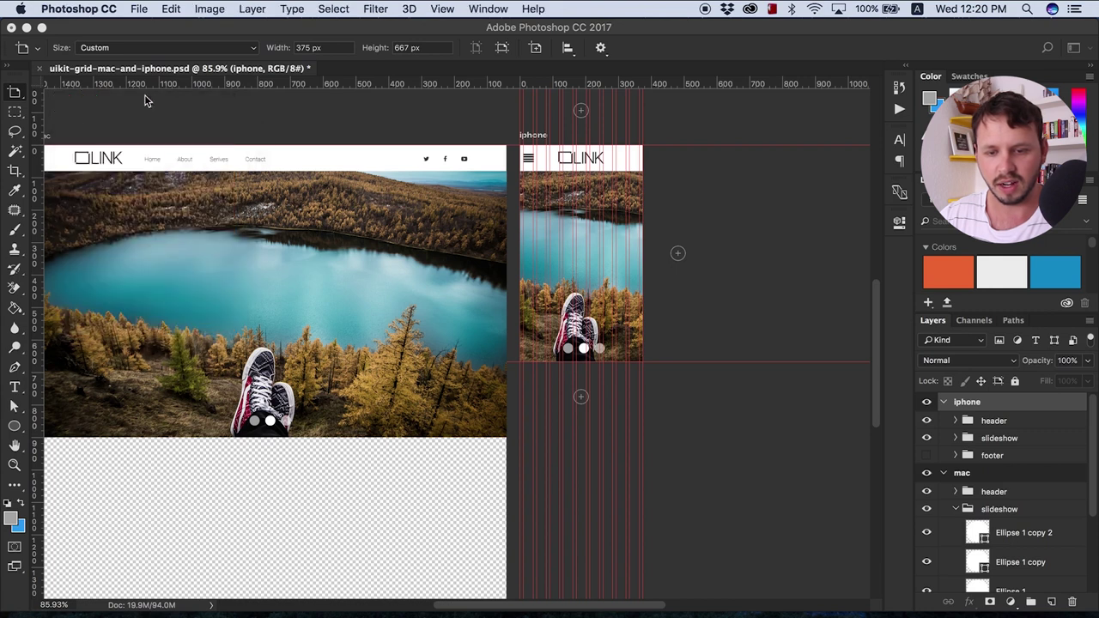
Enter 1334 px as the iphone artboard height
left_click(406, 48)
double_click(406, 49)
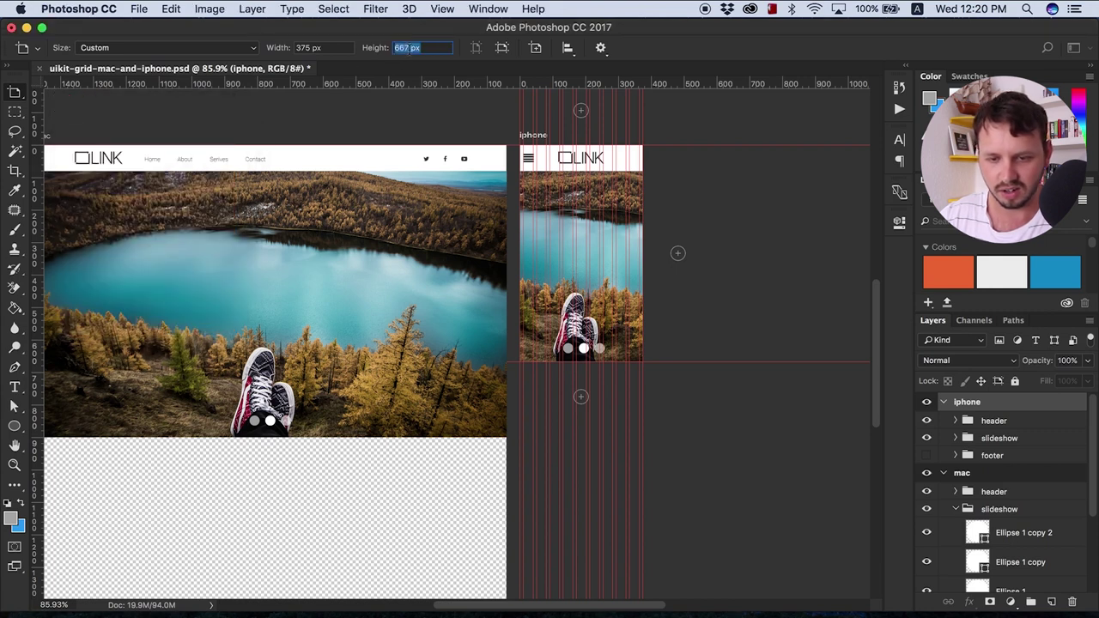
type("1334")
key("Return")
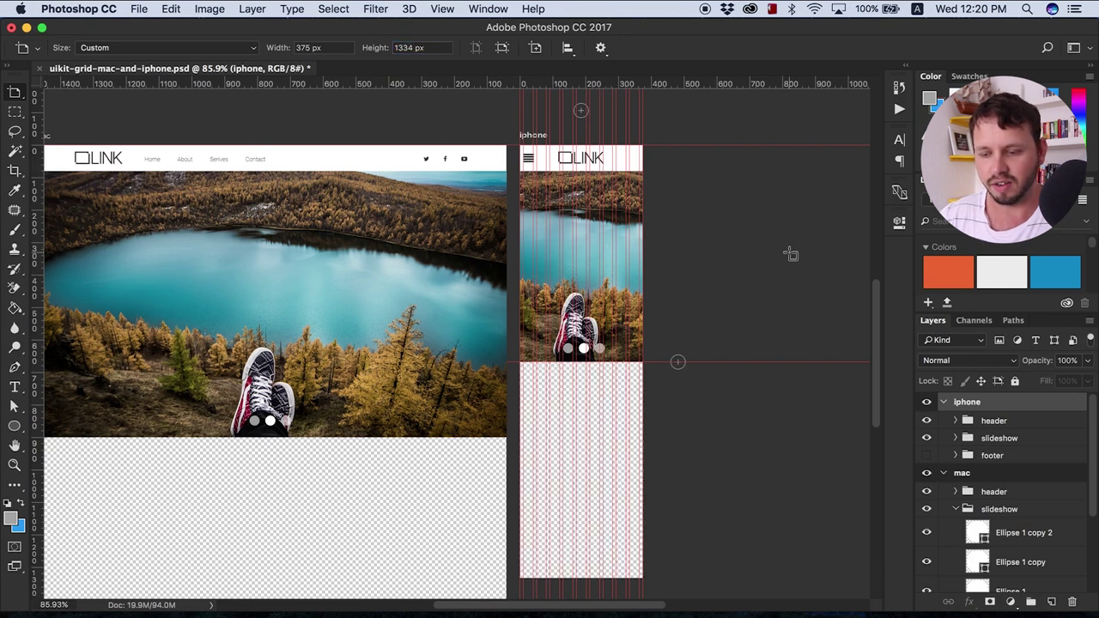
scroll(875, 340, "down", 2)
scroll(876, 339, "down", 2)
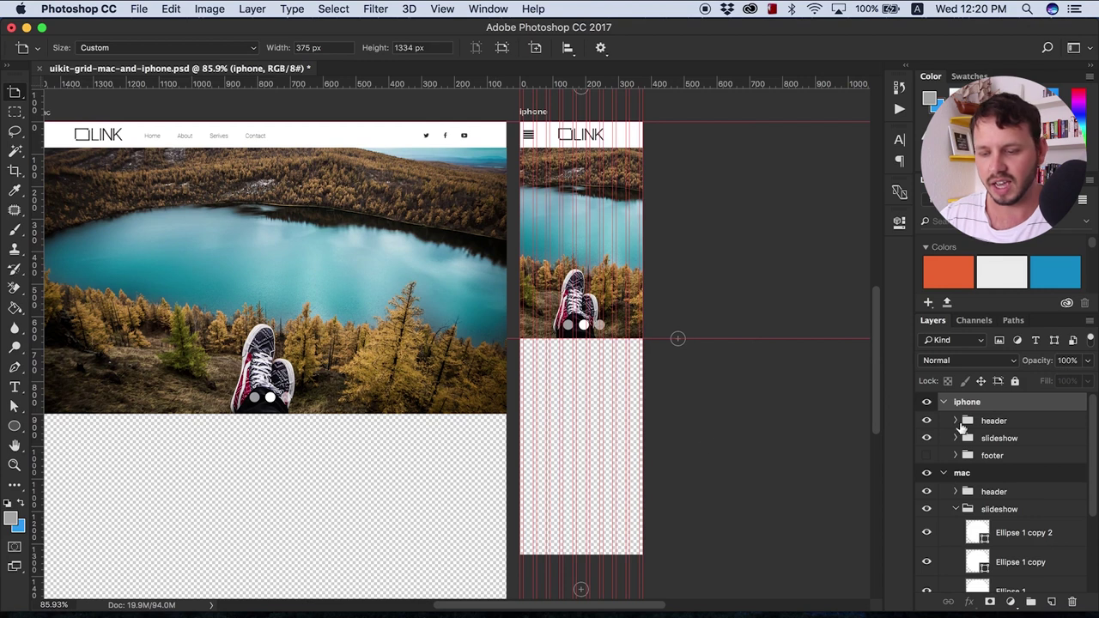
left_click_drag(879, 370, 881, 413)
left_click_drag(609, 610, 594, 609)
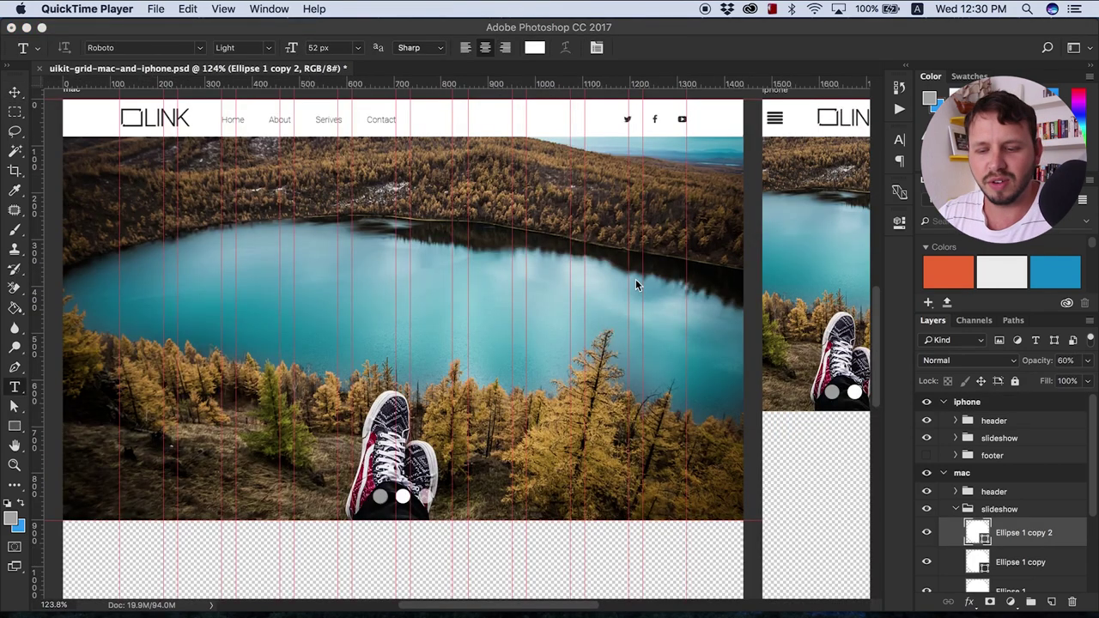
scroll(635, 279, "down", 3)
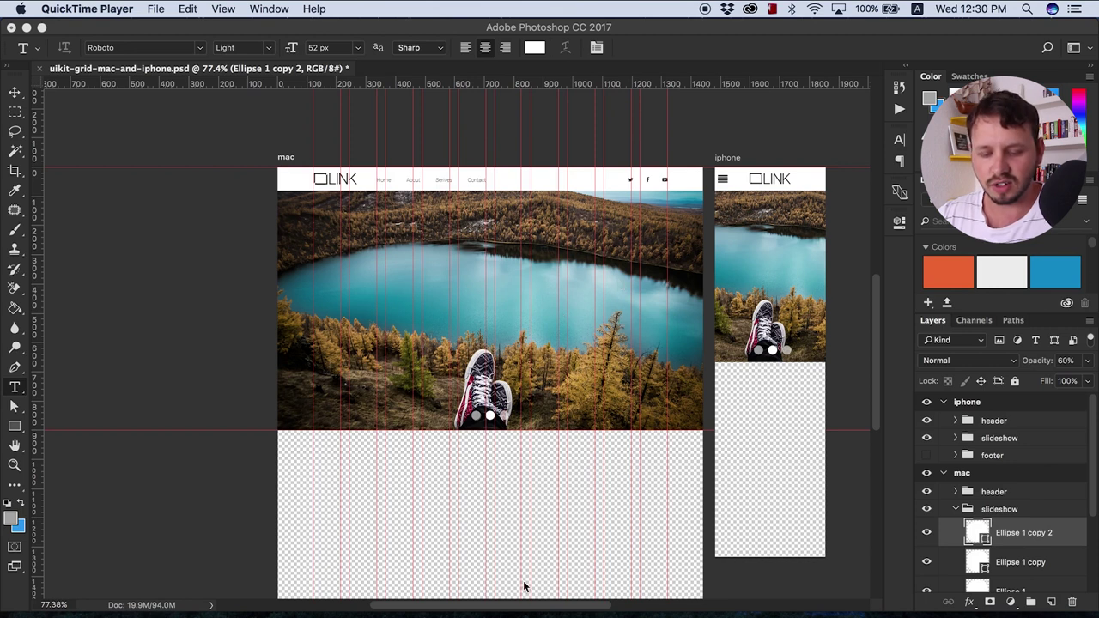
left_click_drag(510, 604, 515, 604)
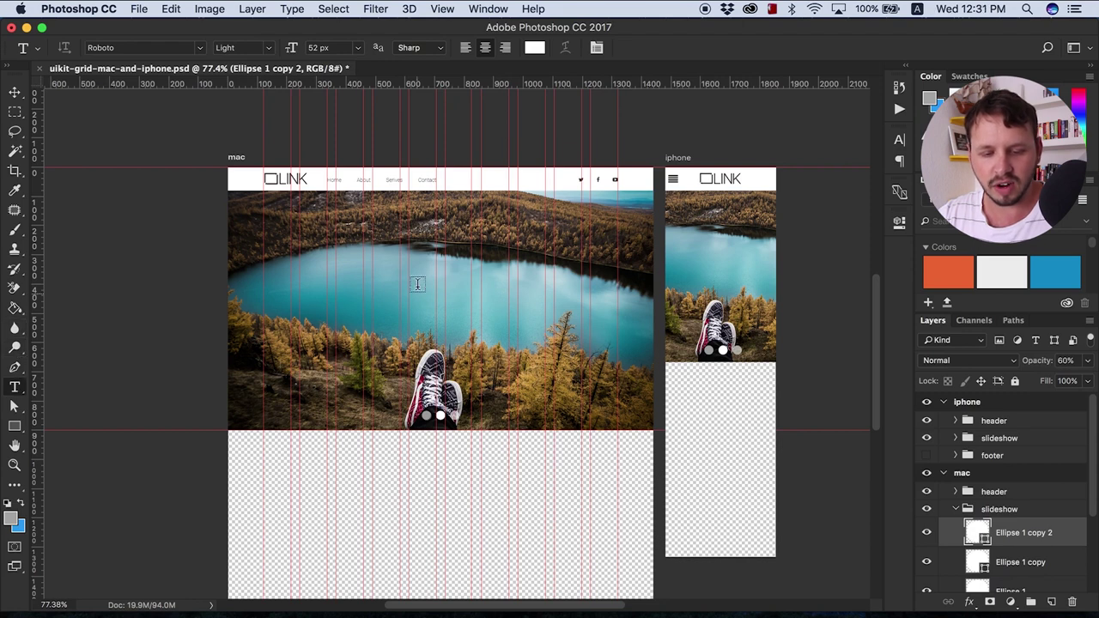
Draw a wide text box over the mac lake photo and type 'YOUR NEXT ADEVNTURE AWAITS!'
left_click_drag(337, 257, 617, 322)
left_click_drag(335, 289, 263, 289)
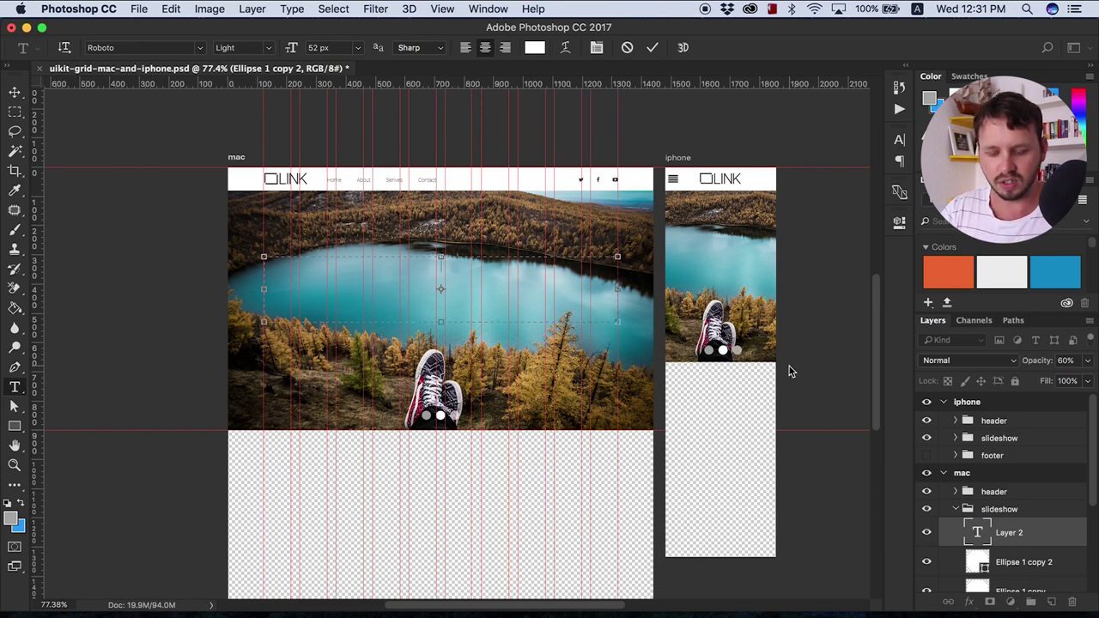
type("YOUTUBE")
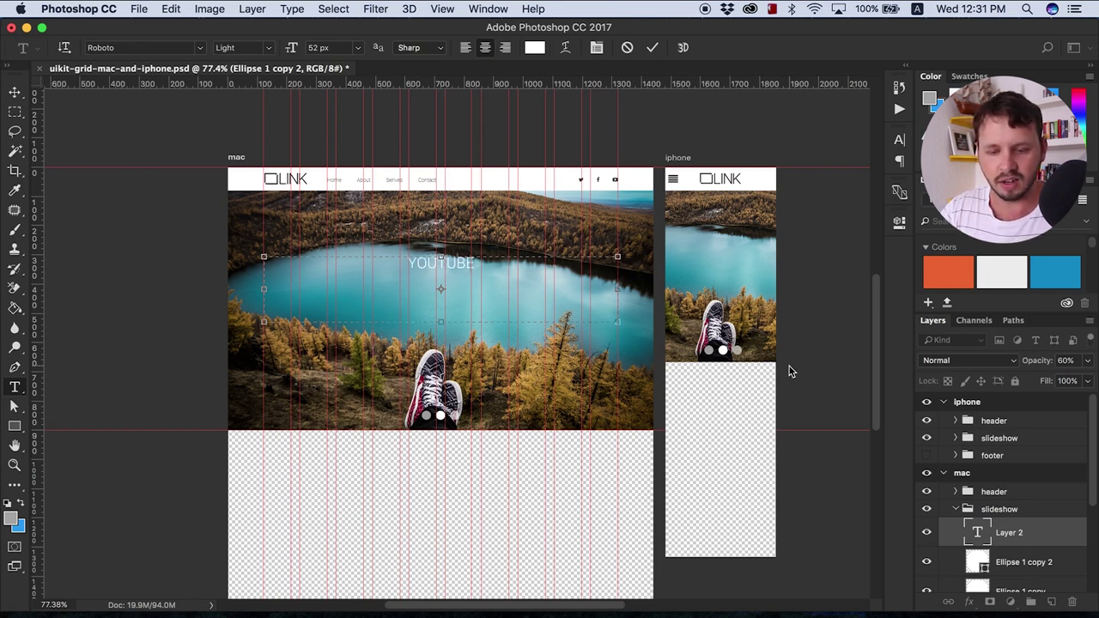
key("BackSpace")
key("BackSpace")
key("BackSpace")
key("BackSpace")
type("R NEXT AN")
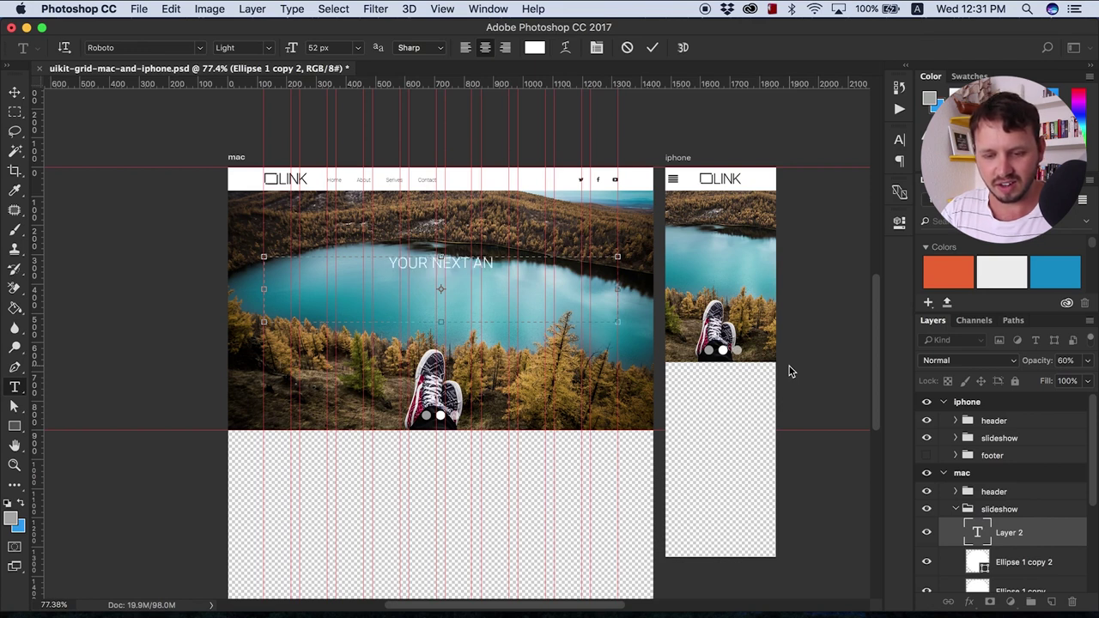
key("BackSpace")
type("DEVNTURE")
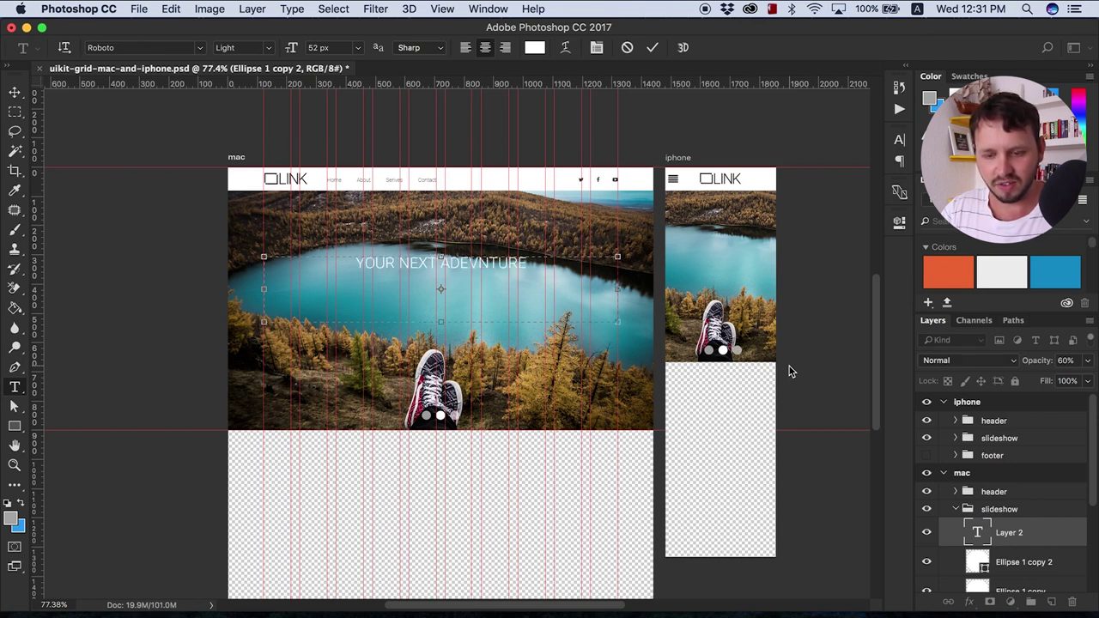
type(" AWA")
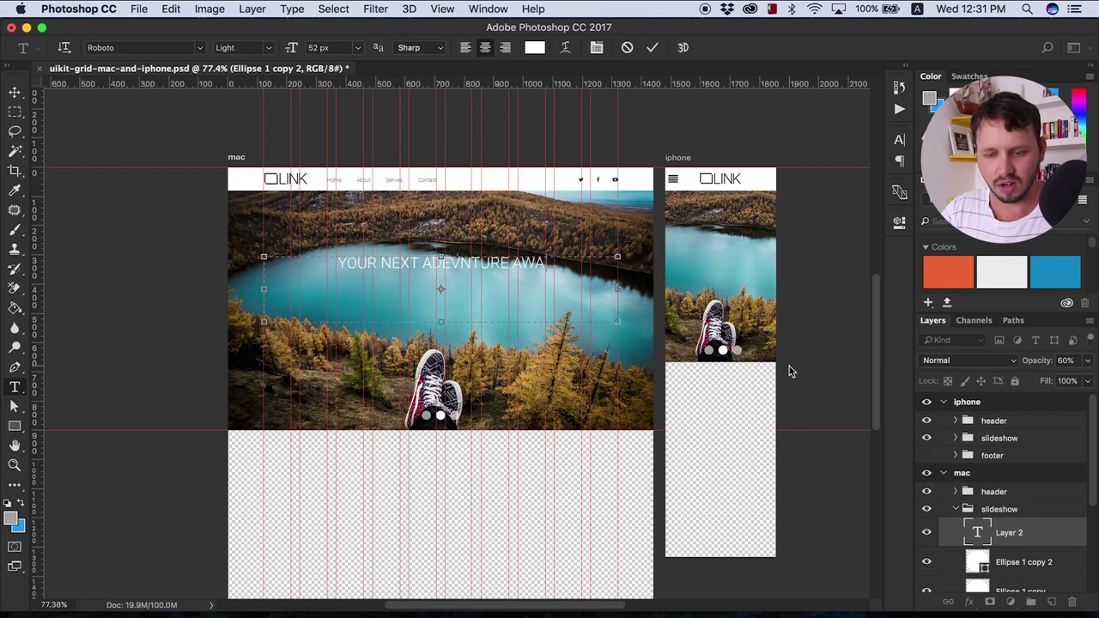
type("ITS!")
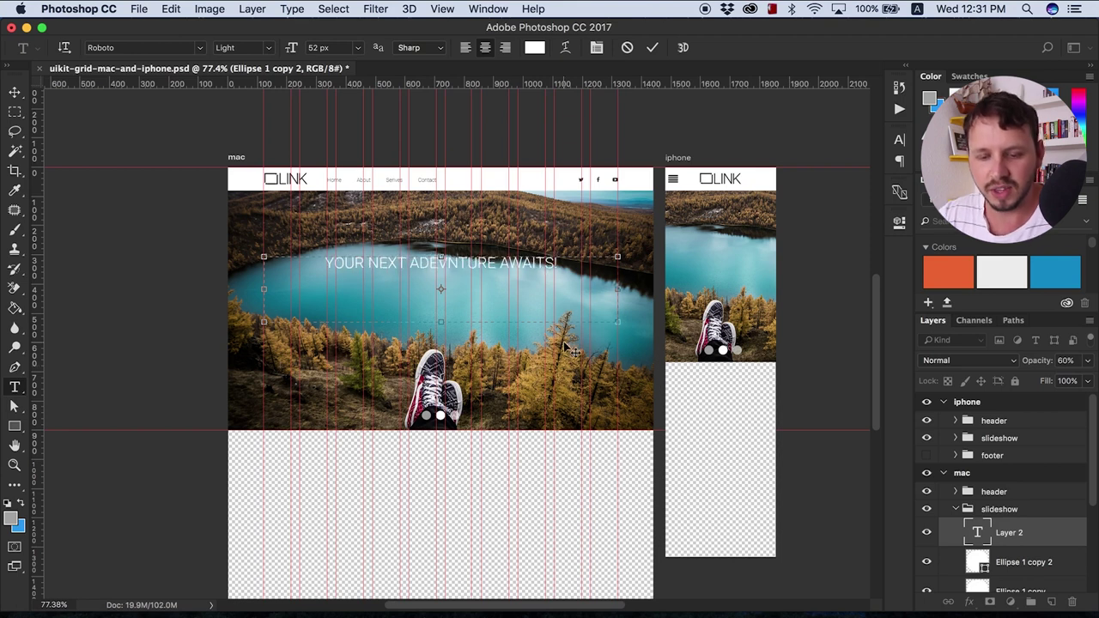
Shrink the headline box to one line and confirm its Roboto Light 52 px font settings
left_click_drag(440, 326, 453, 293)
left_click(15, 92)
double_click(977, 533)
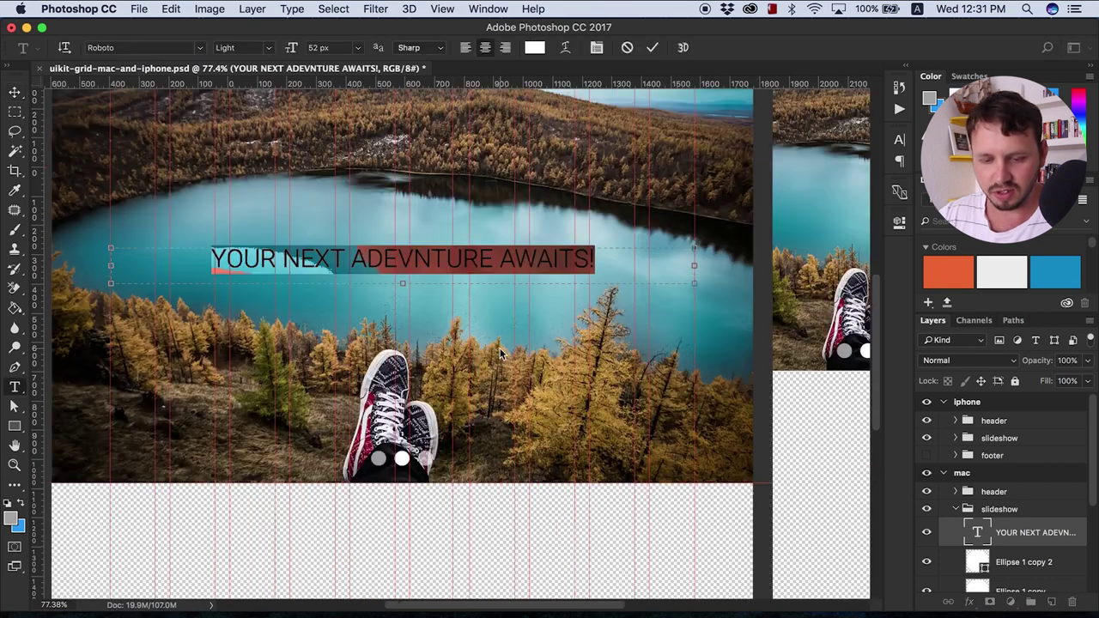
scroll(499, 347, "up", 3)
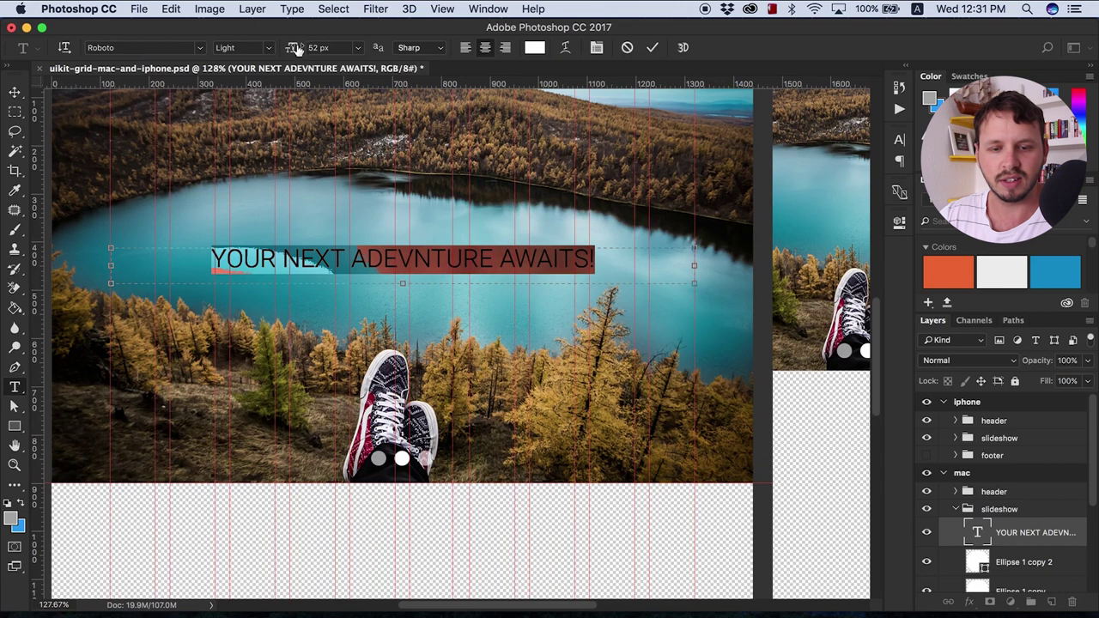
left_click(175, 48)
left_click(249, 47)
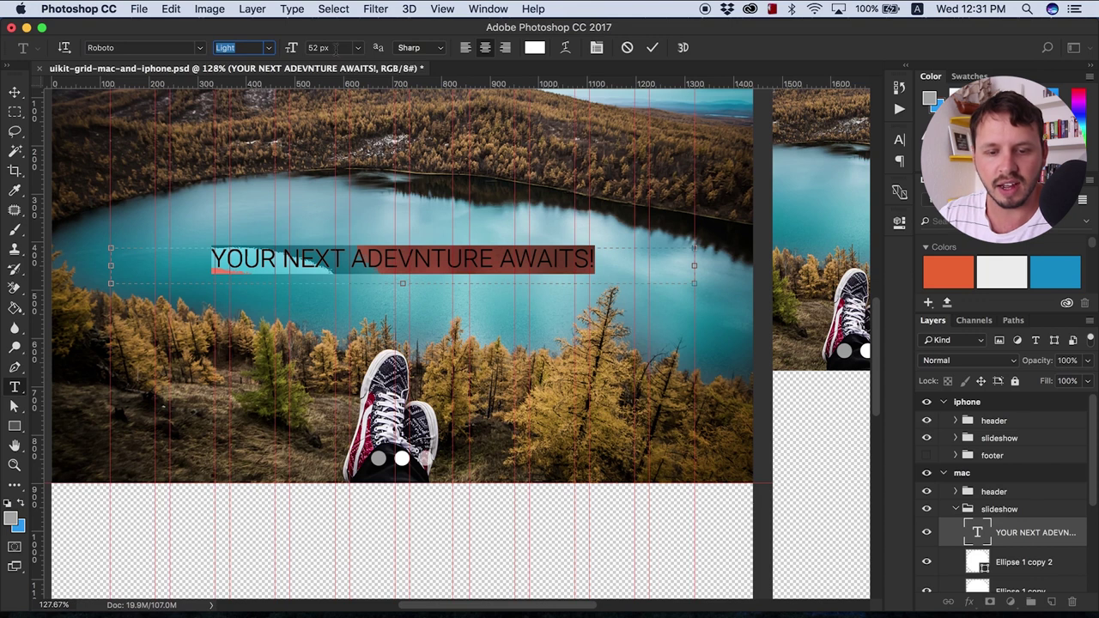
left_click(267, 50)
left_click(262, 63)
left_click(337, 48)
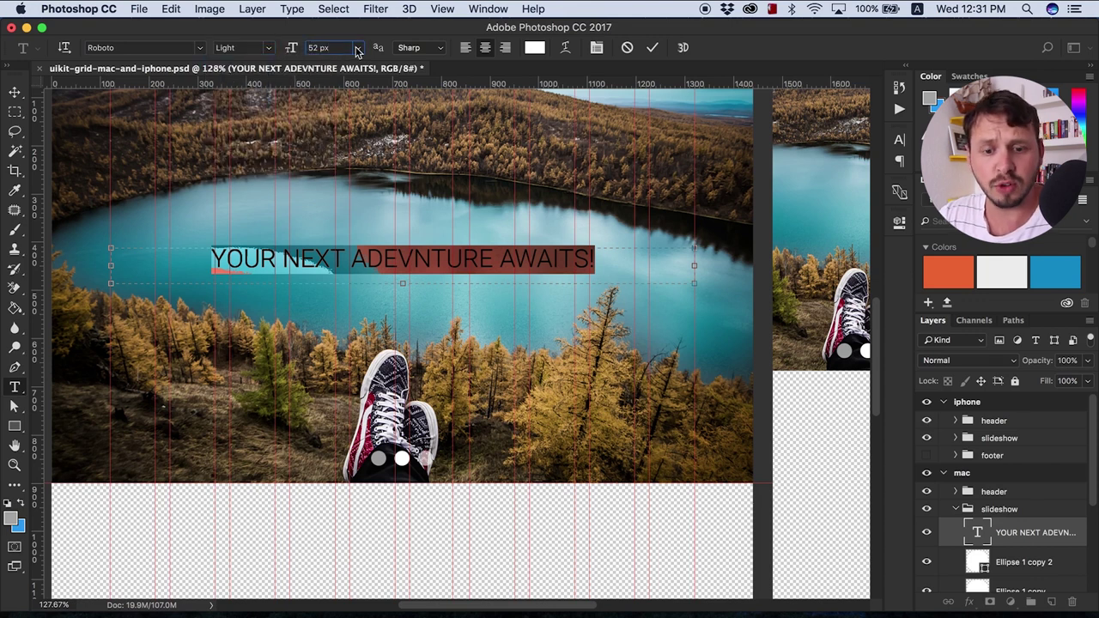
left_click(335, 49)
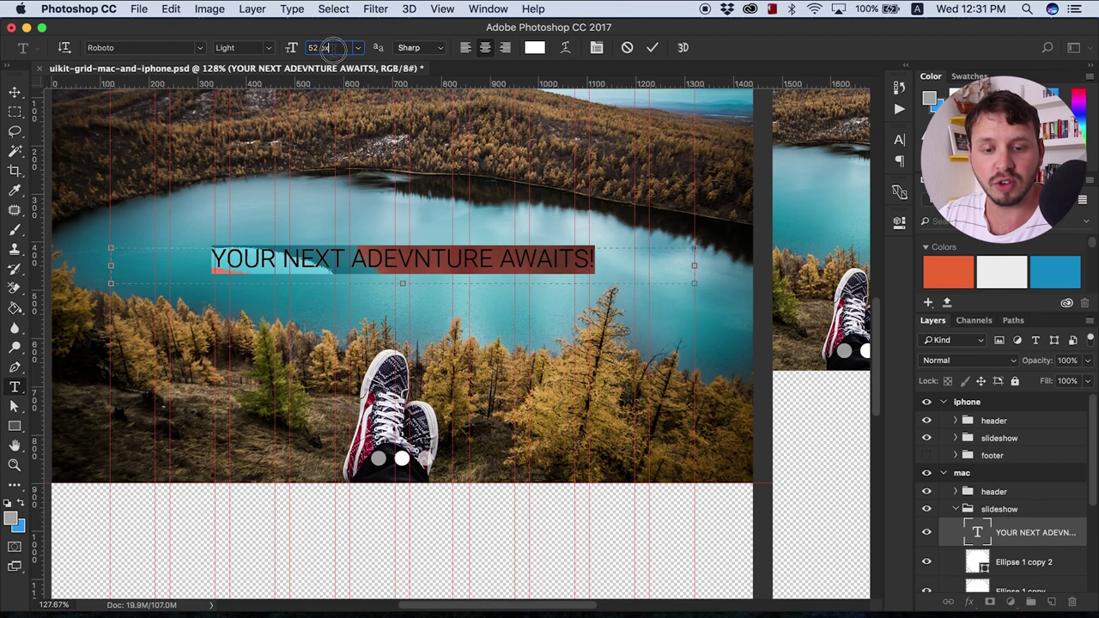
Change the headline leading from 42 px to 64 px in the Character panel
left_click(900, 141)
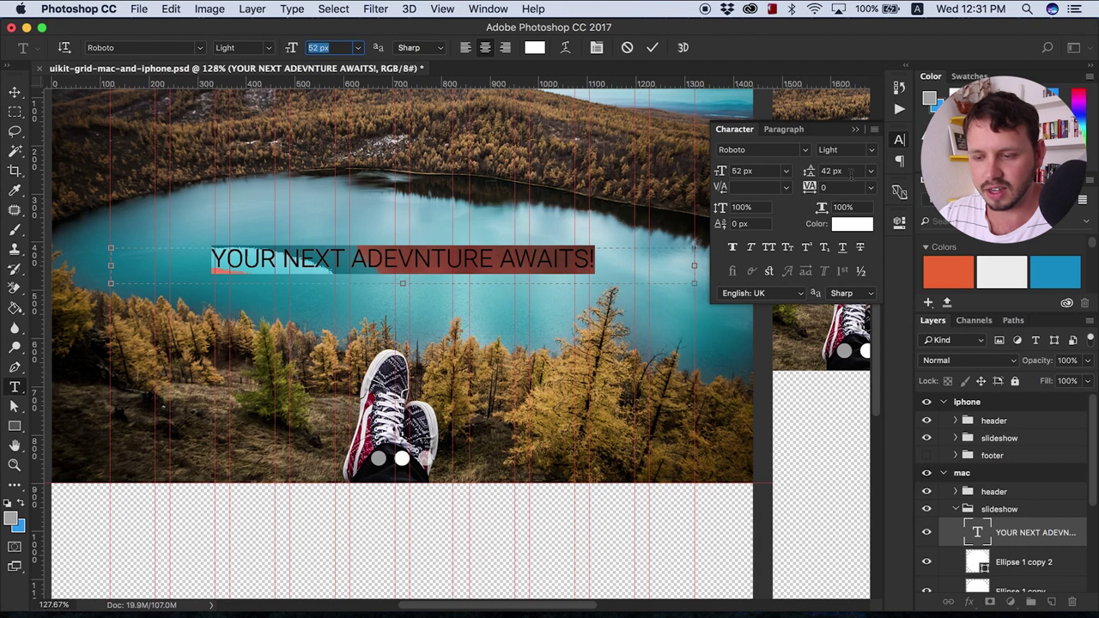
left_click(831, 171)
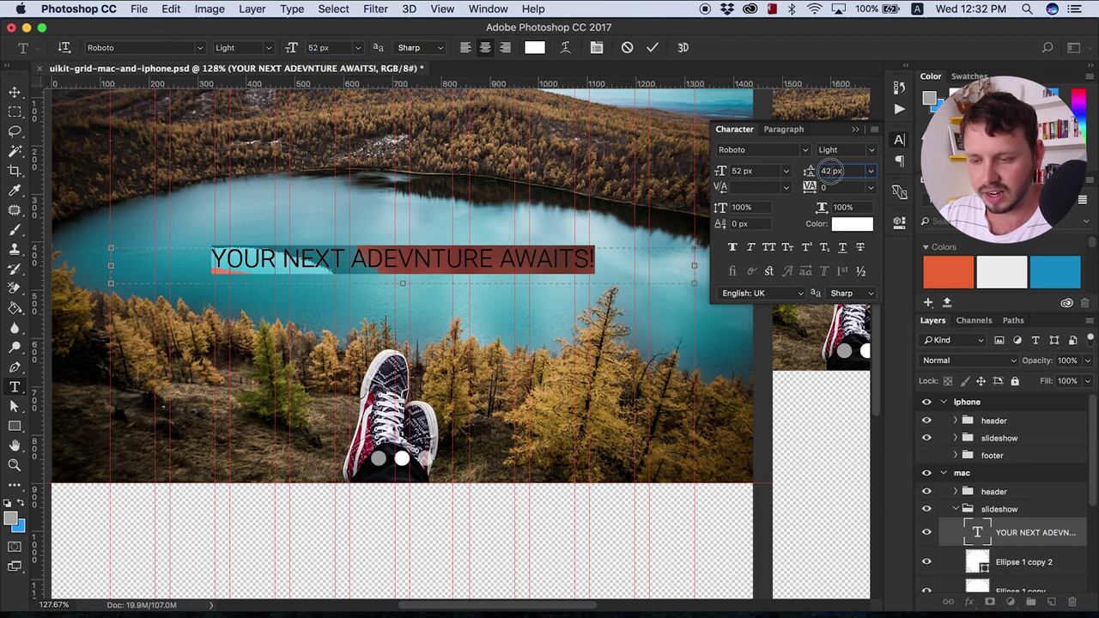
left_click(808, 172)
type("6")
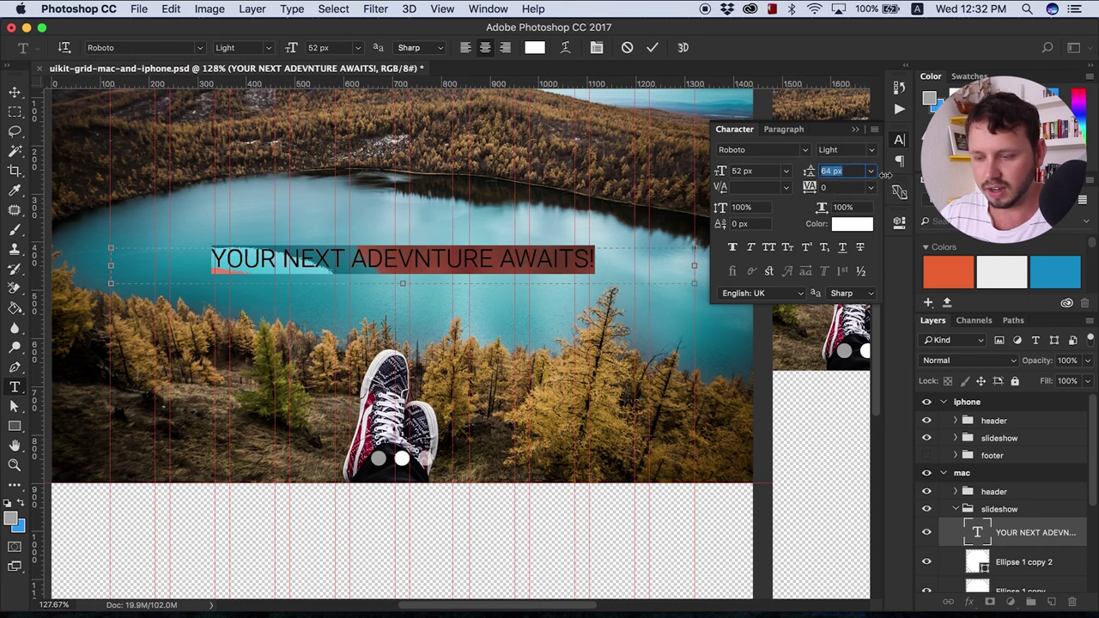
key("Return")
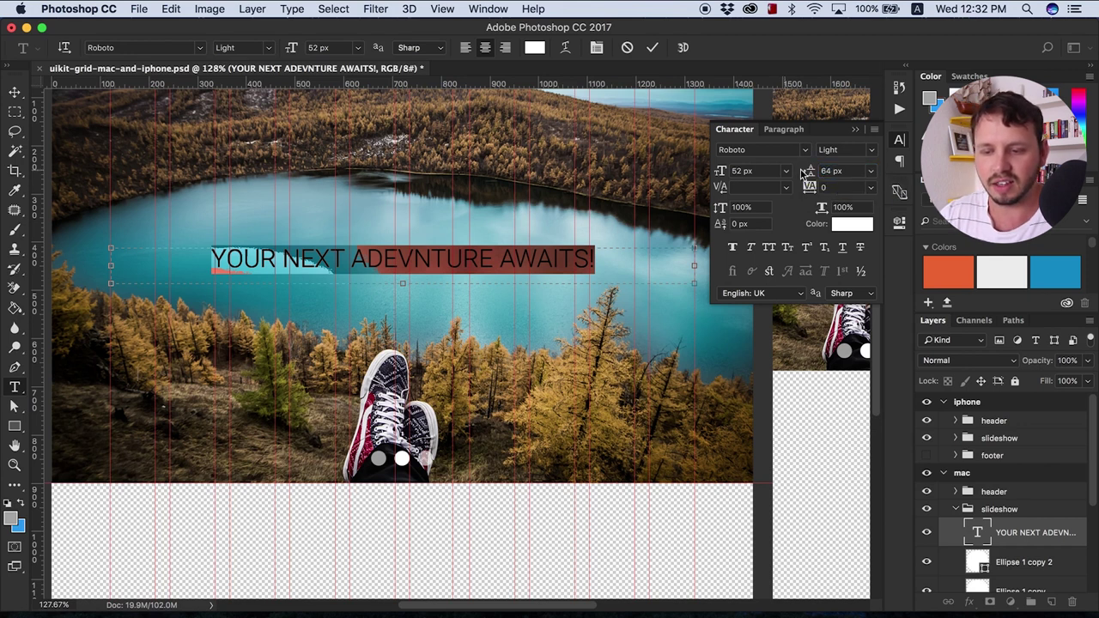
Close the developer tools and inspect the h1 Heading 1 example on UIkit's Base page
key("super+Tab")
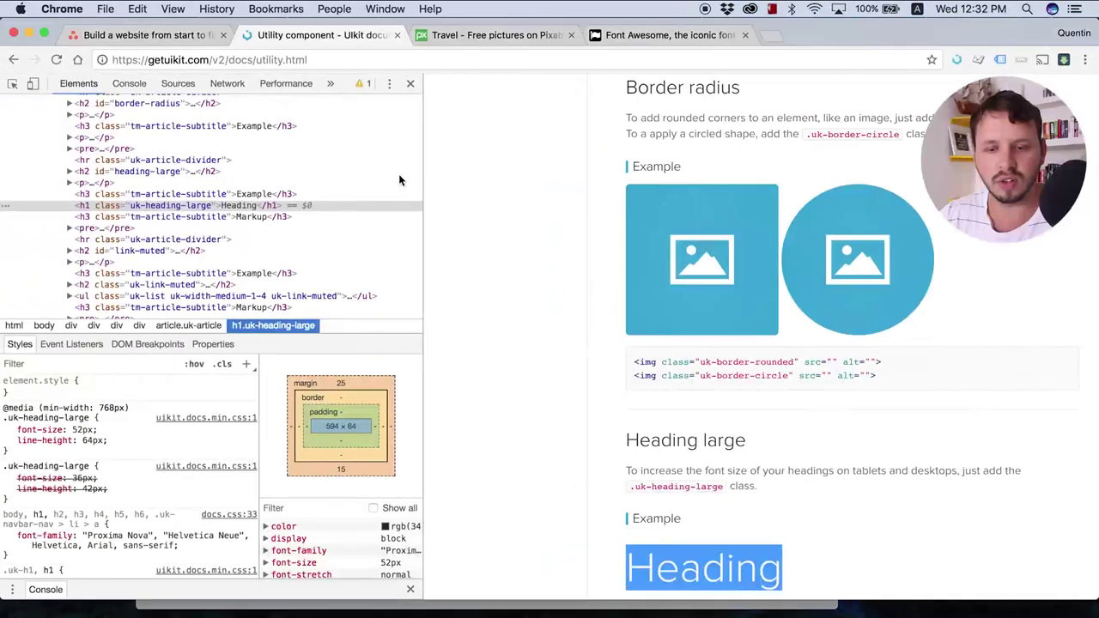
left_click(410, 84)
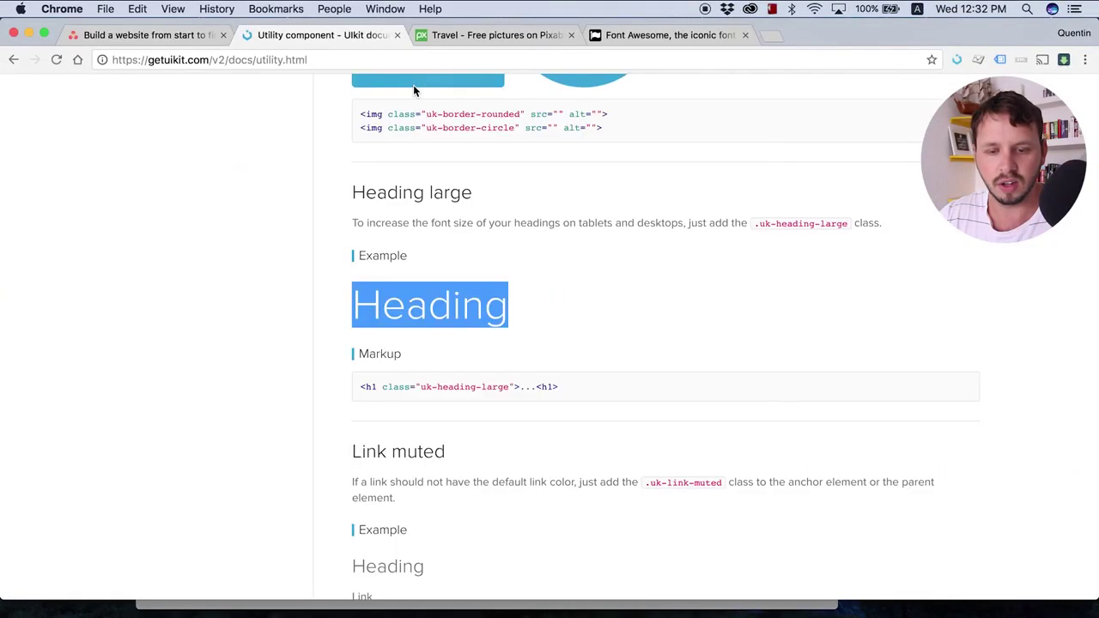
scroll(400, 206, "up", 20)
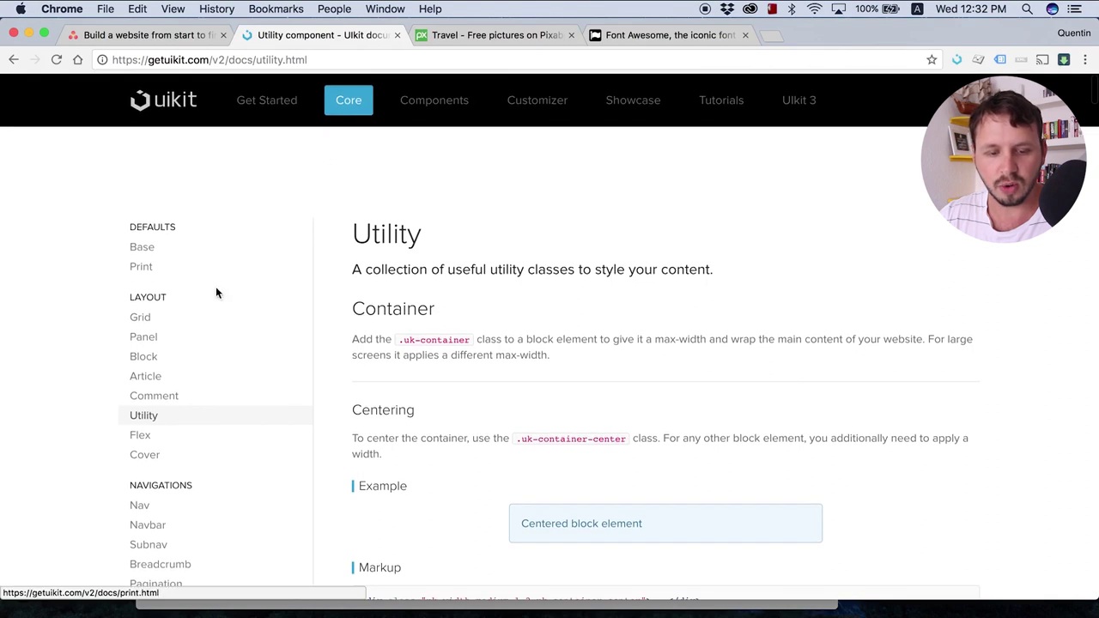
left_click(168, 249)
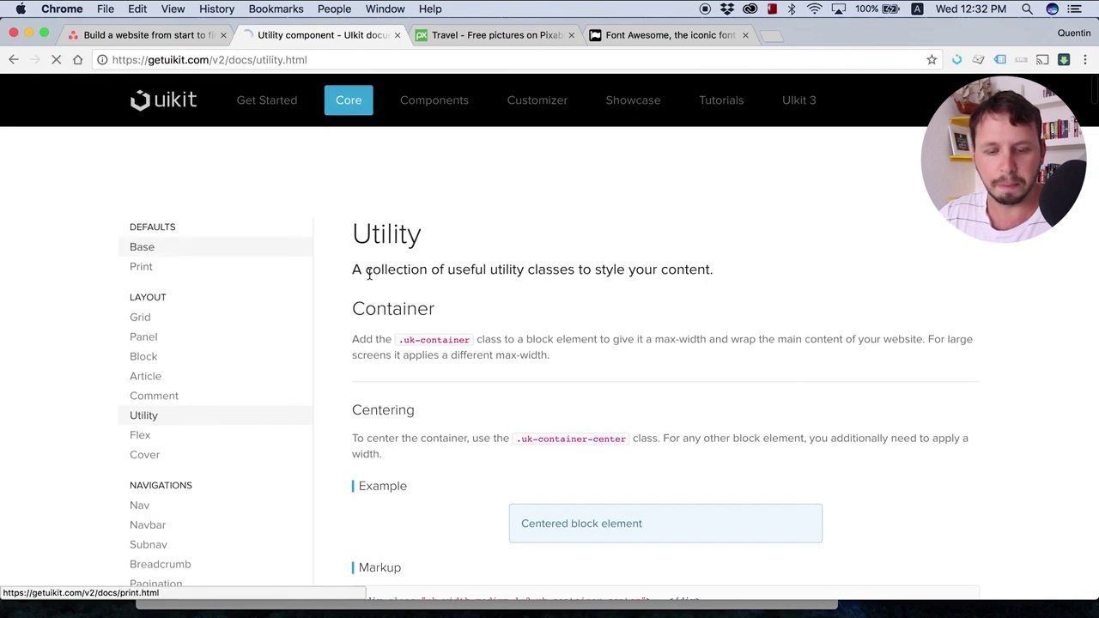
scroll(455, 299, "down", 4)
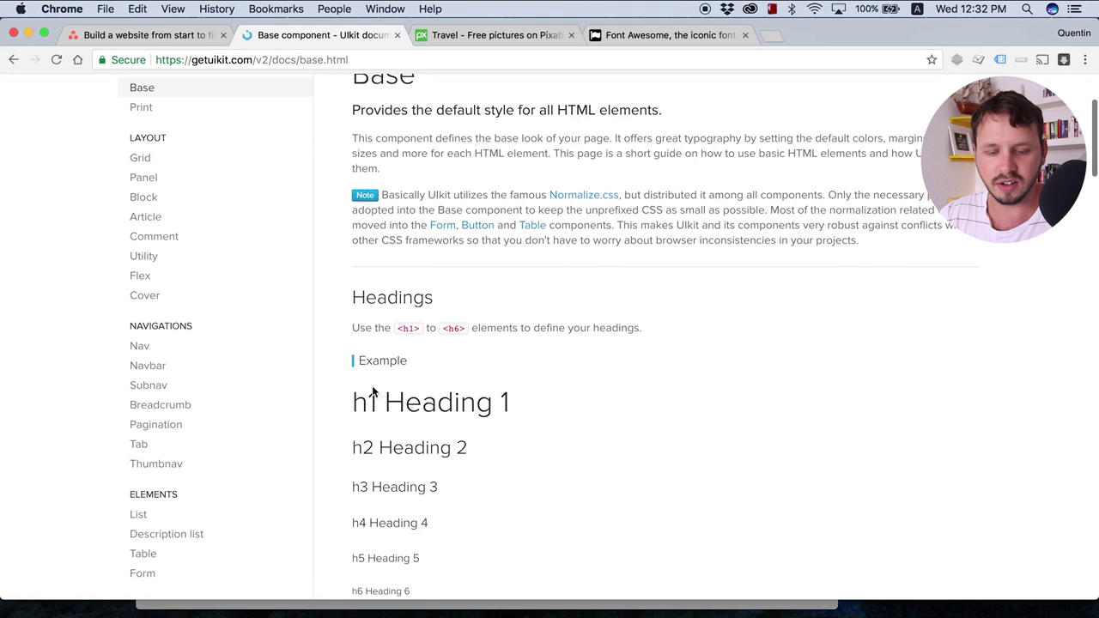
left_click_drag(347, 400, 512, 404)
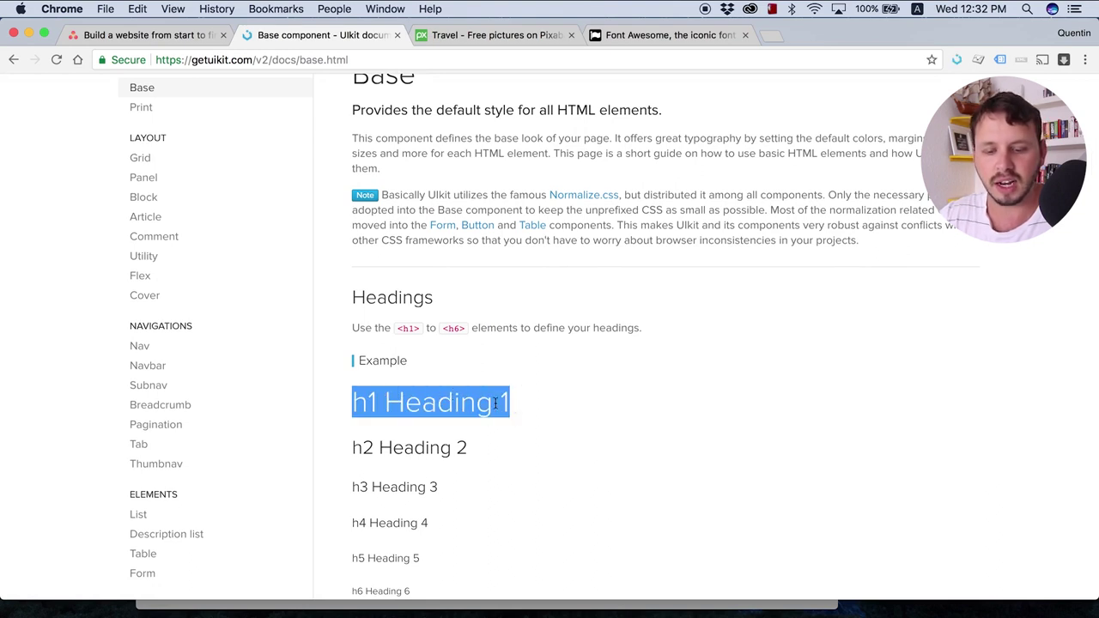
left_click(532, 402)
triple_click(486, 396)
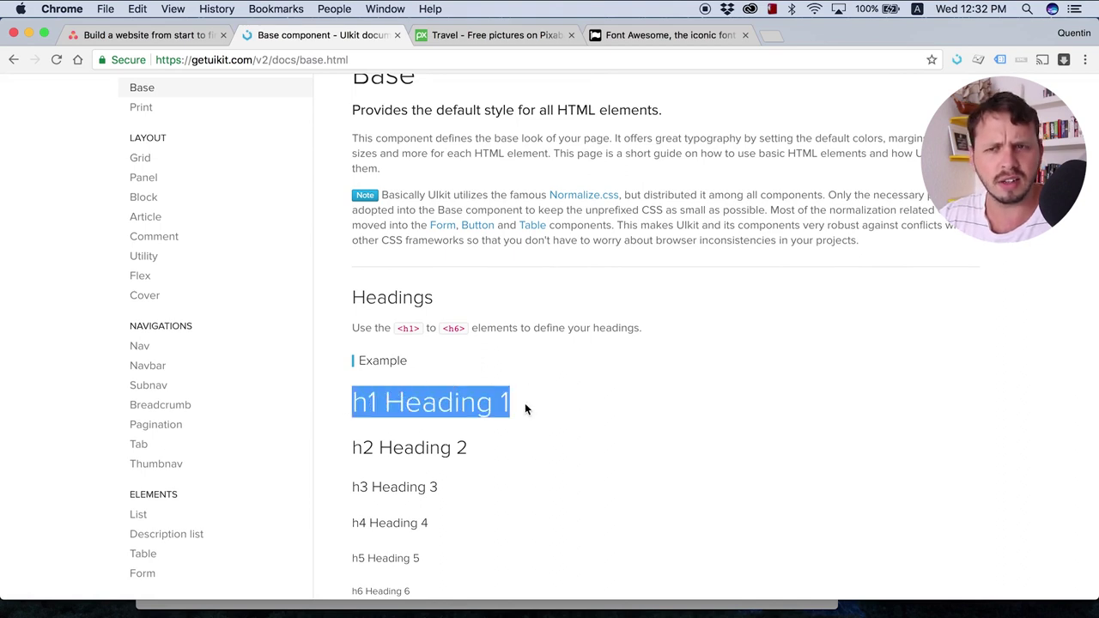
scroll(562, 364, "up", 2)
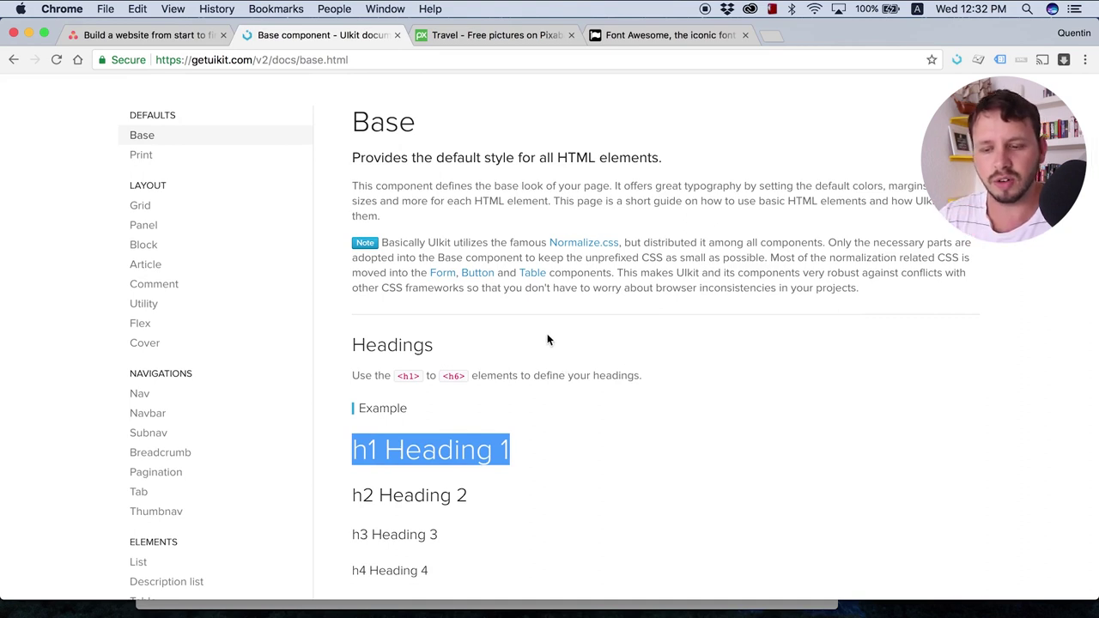
Compare the Photoshop headline with UIkit's Heading large style (uk-heading-large) on the Utility page
key("ctrl+Right")
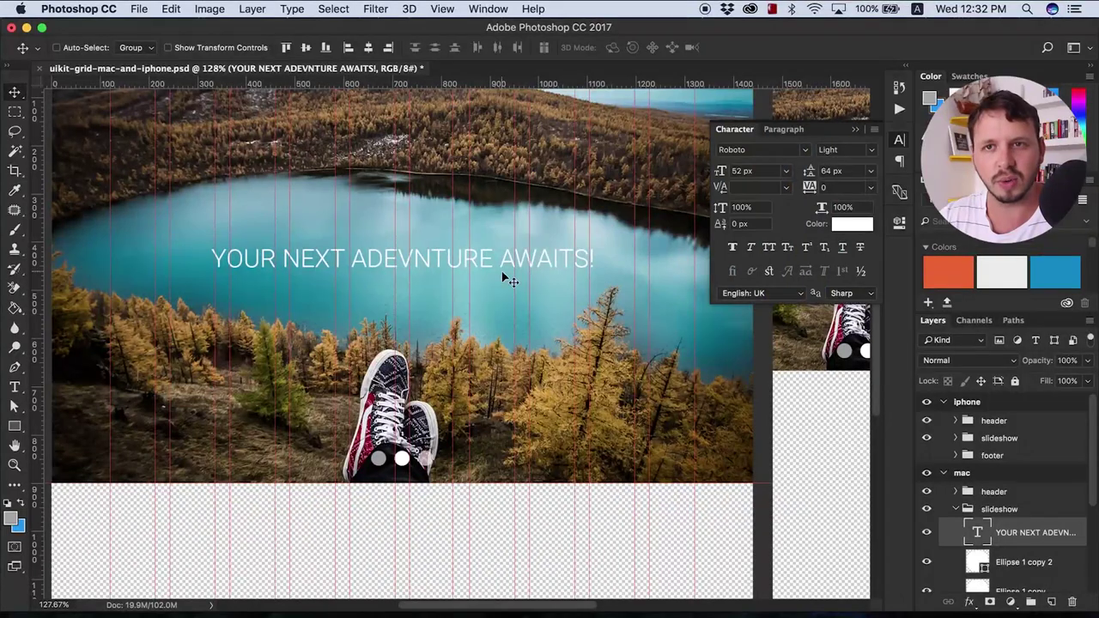
key("ctrl+Left")
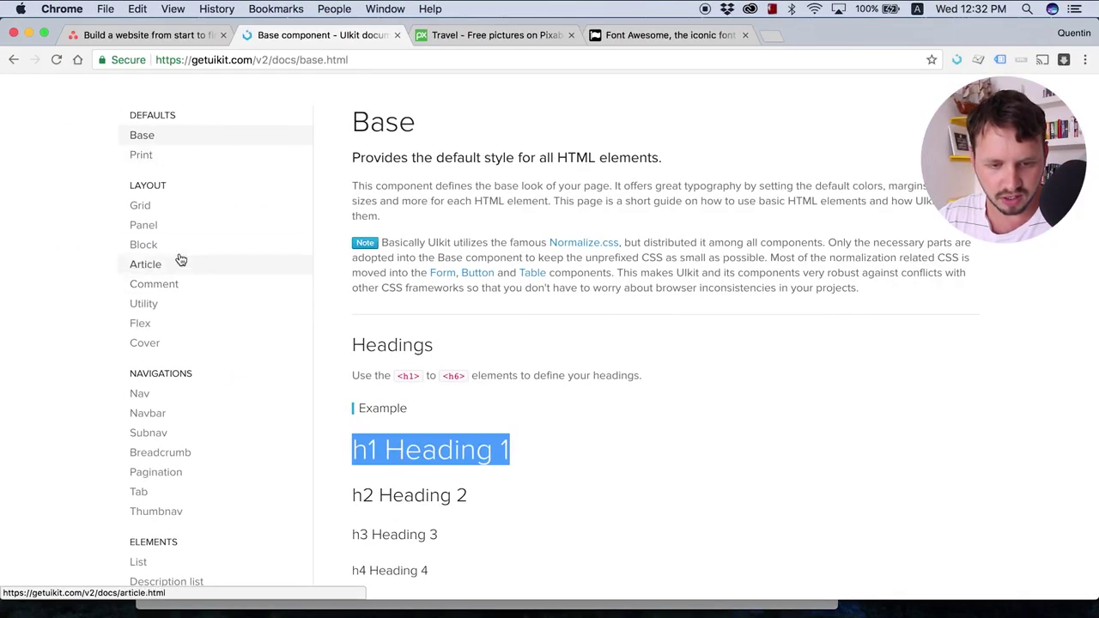
left_click(268, 316)
scroll(627, 319, "down", 10)
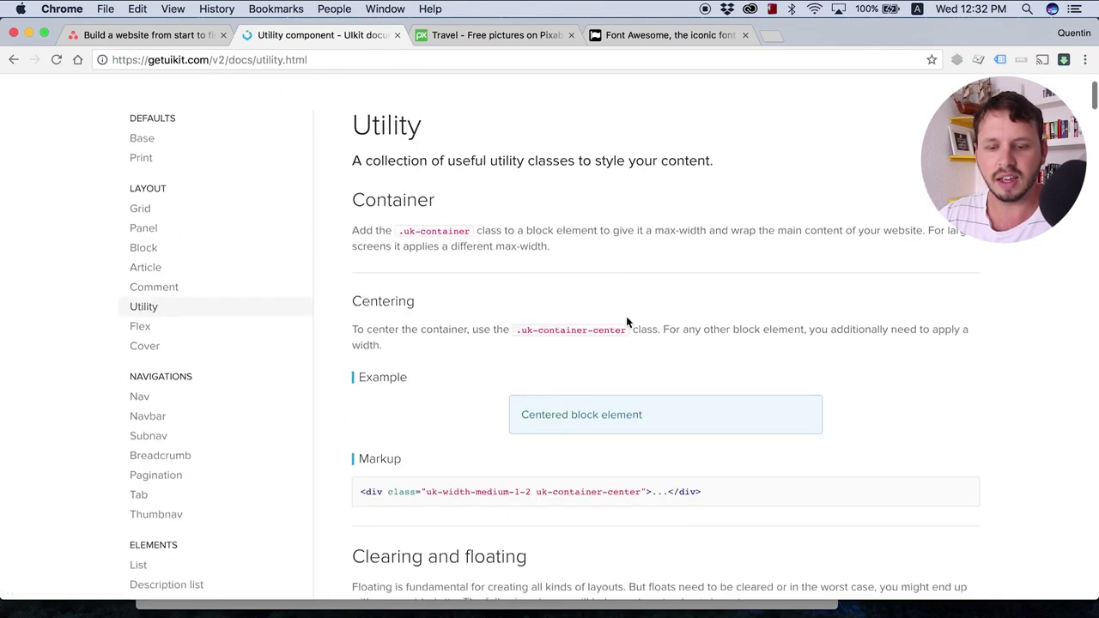
scroll(627, 322, "down", 20)
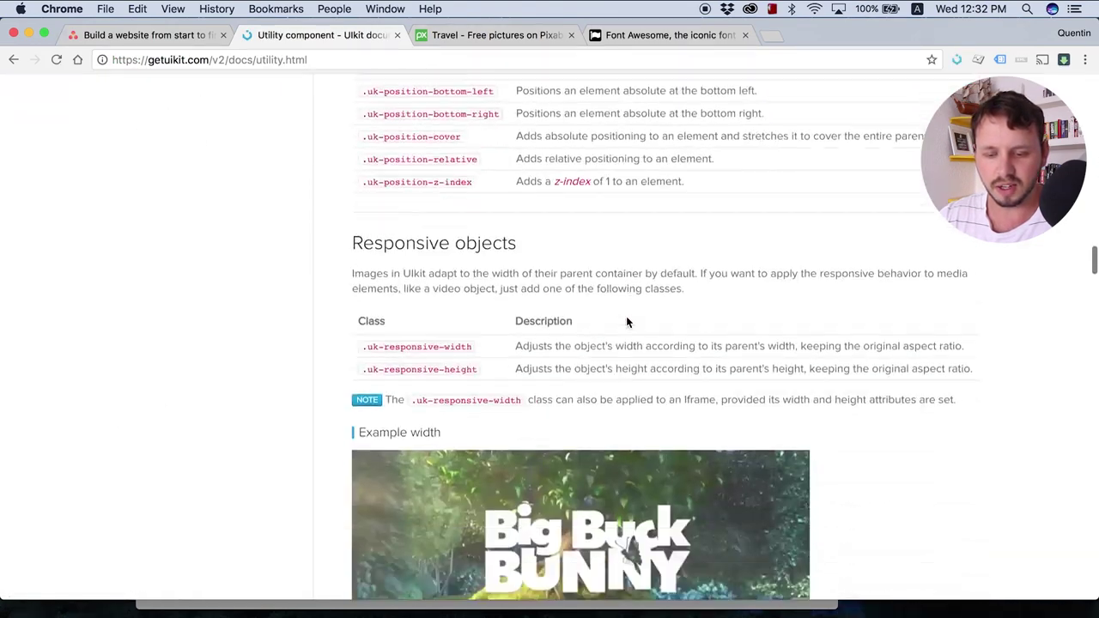
scroll(627, 322, "down", 20)
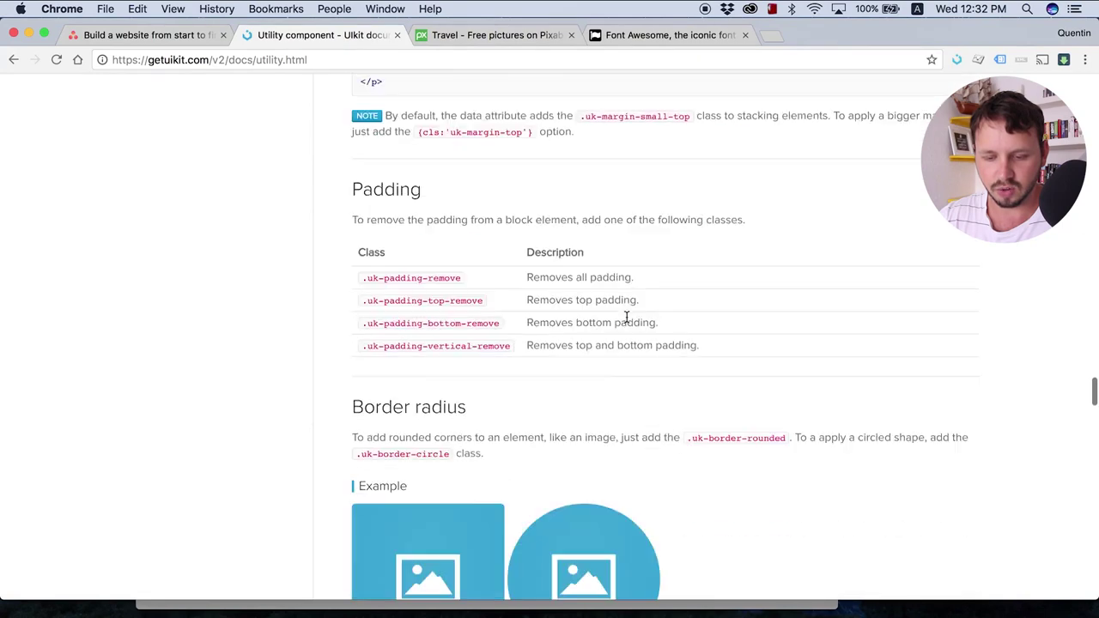
left_click_drag(549, 272, 326, 252)
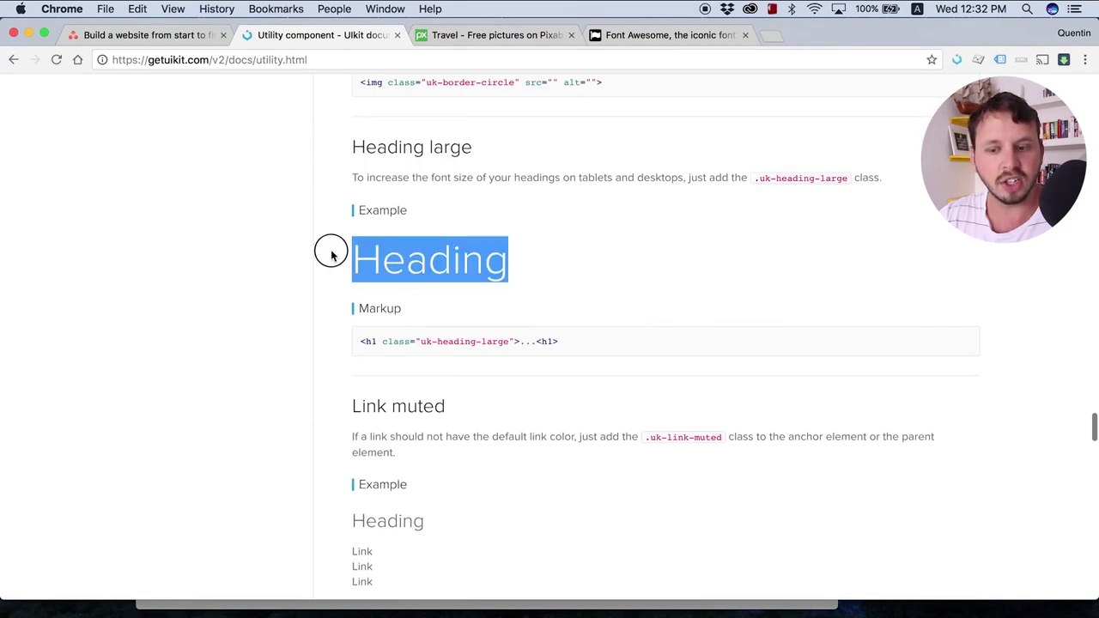
left_click_drag(760, 178, 851, 178)
left_click(806, 252)
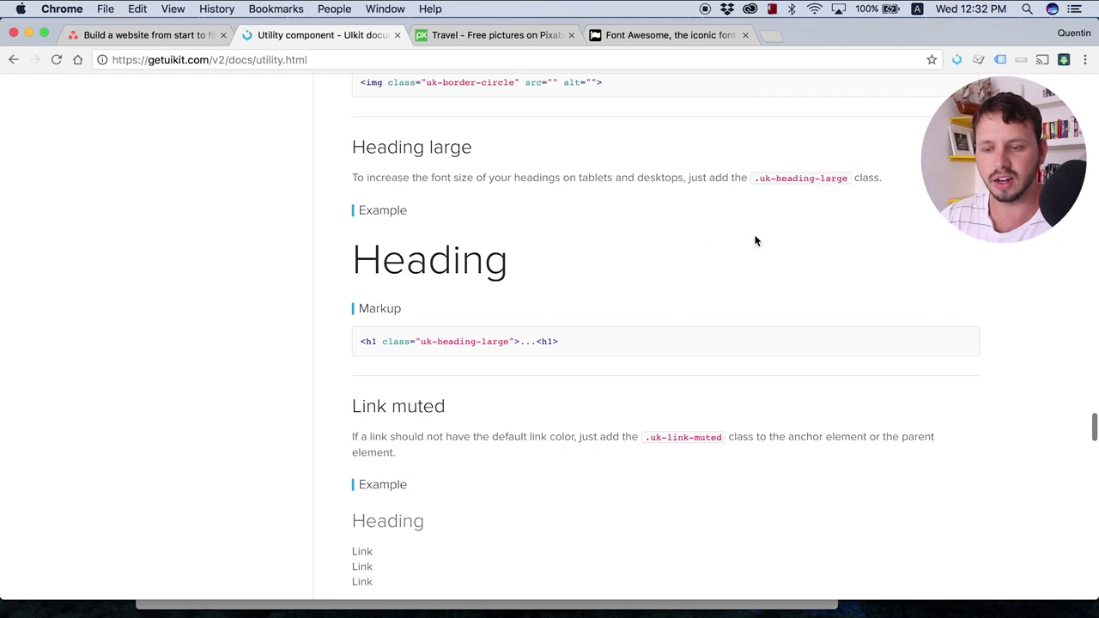
key("ctrl+Right")
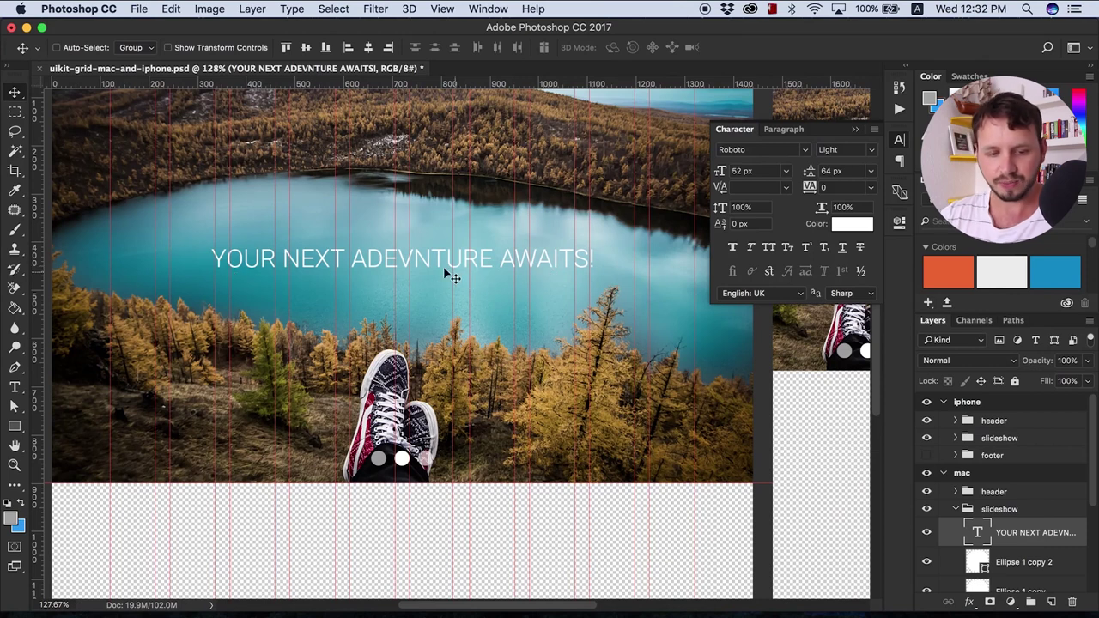
Draw a grey rectangle below the headline as the button placeholder
left_click(14, 427)
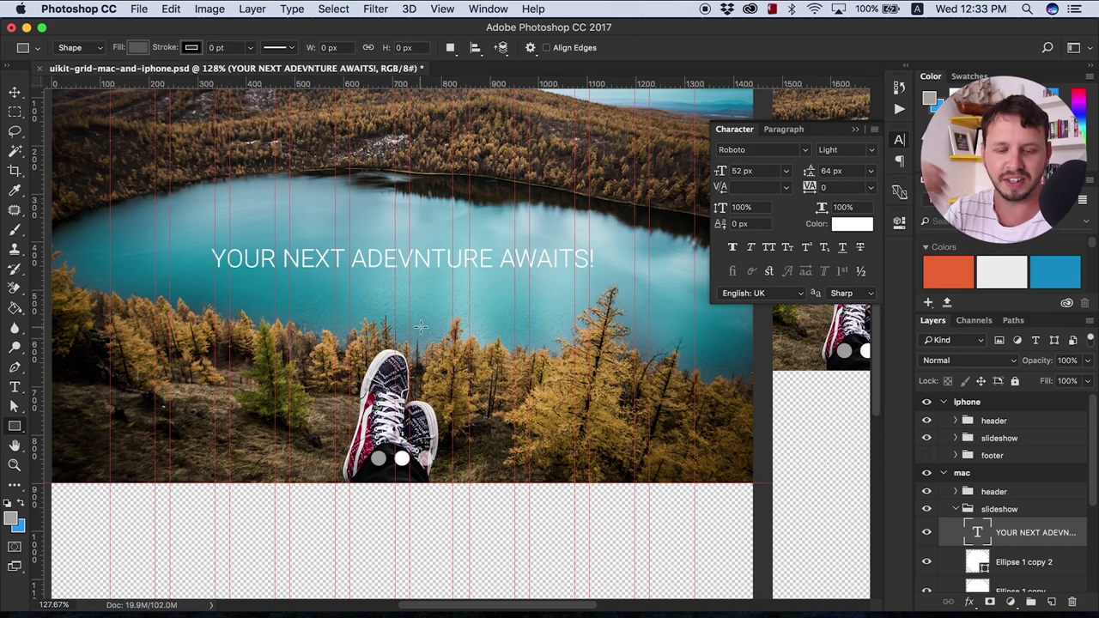
left_click_drag(346, 282, 432, 308)
left_click(15, 92)
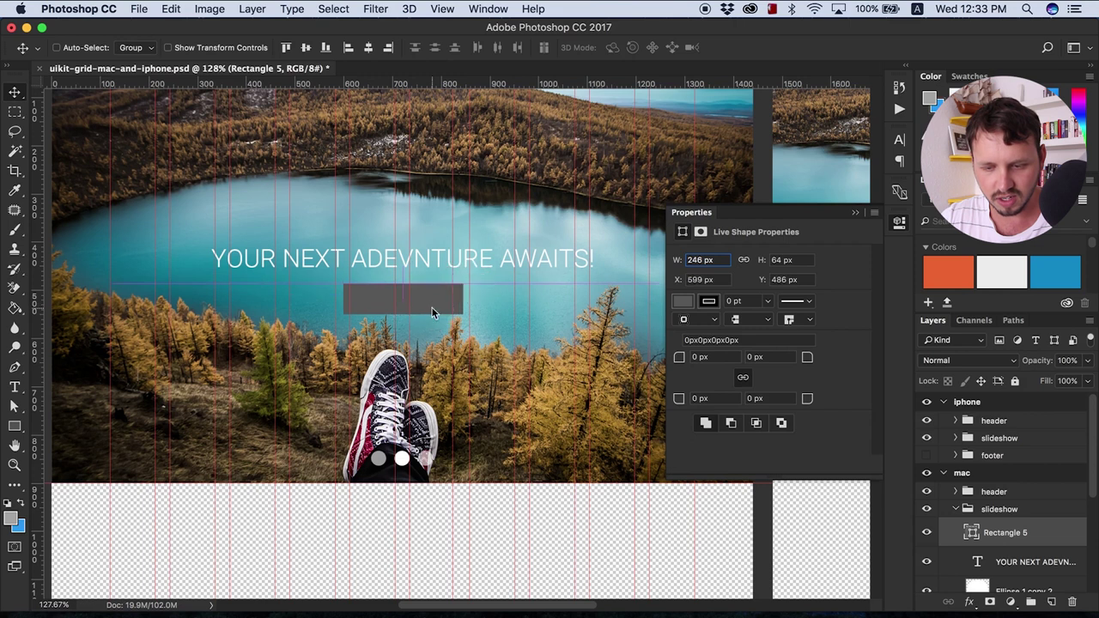
double_click(971, 532)
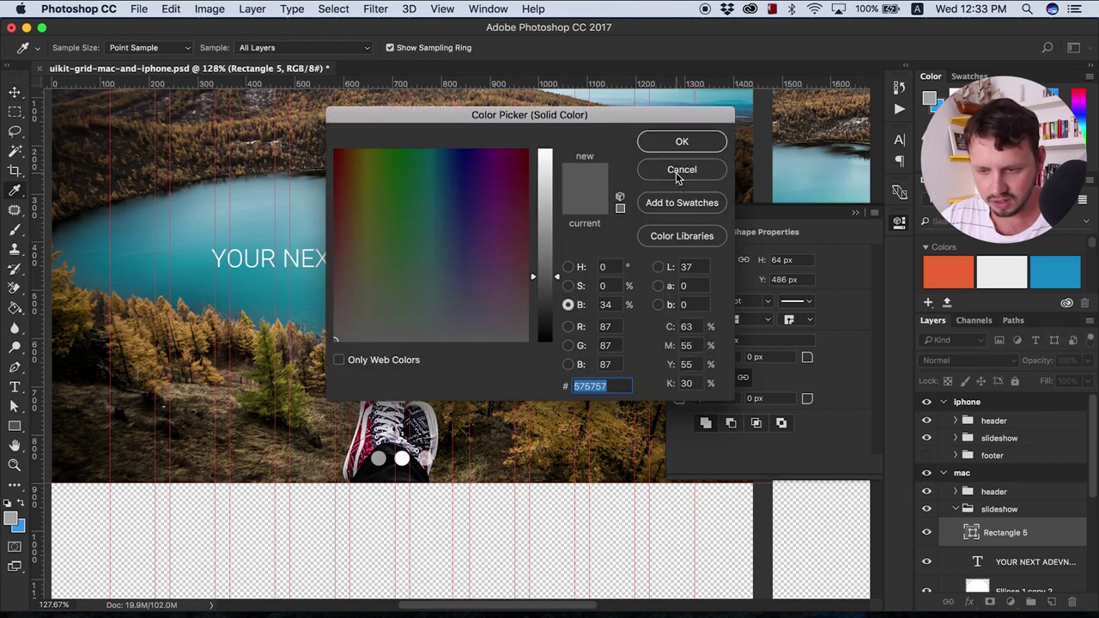
key("Return")
Size the rectangle to 200 × 60 px and nudge it under the headline
left_click(778, 261)
type("60")
key("Return")
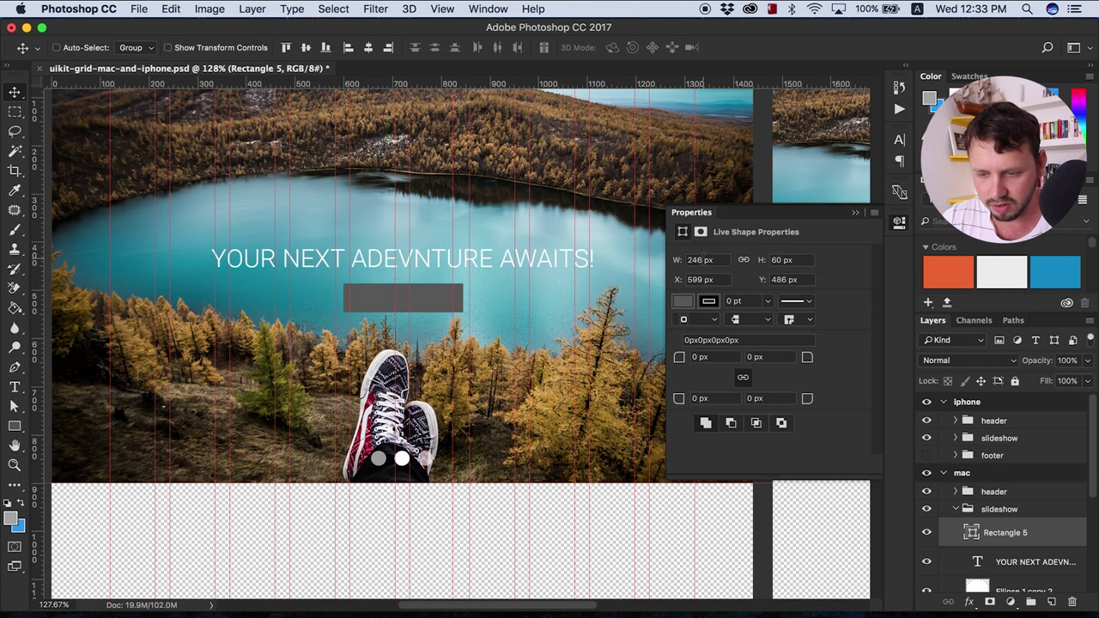
left_click(700, 259)
type("200")
key("Return")
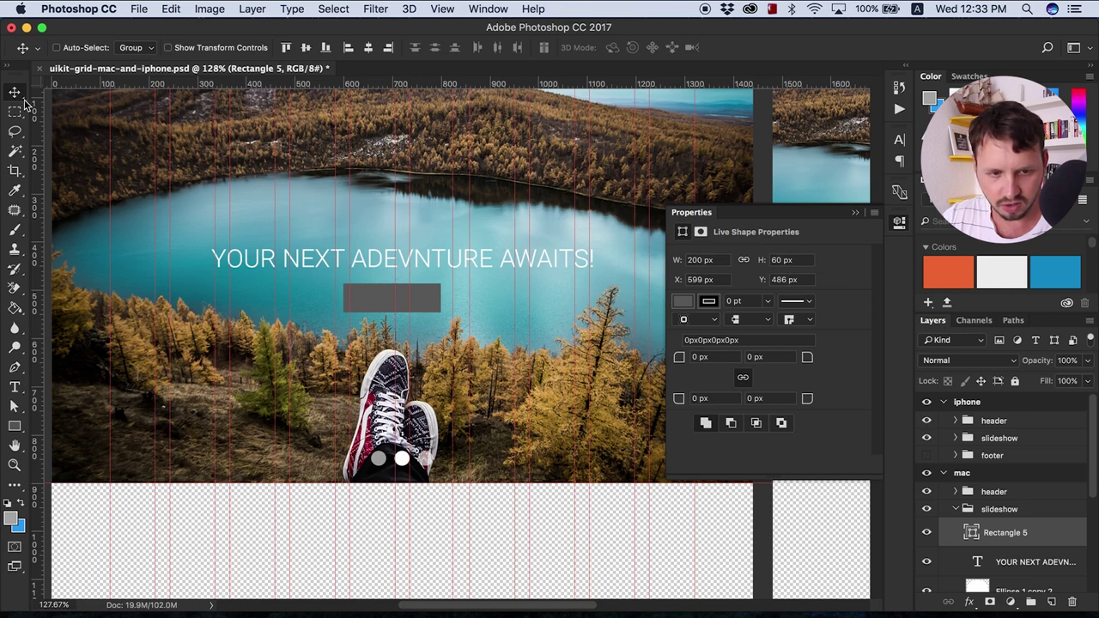
left_click_drag(417, 296, 428, 298)
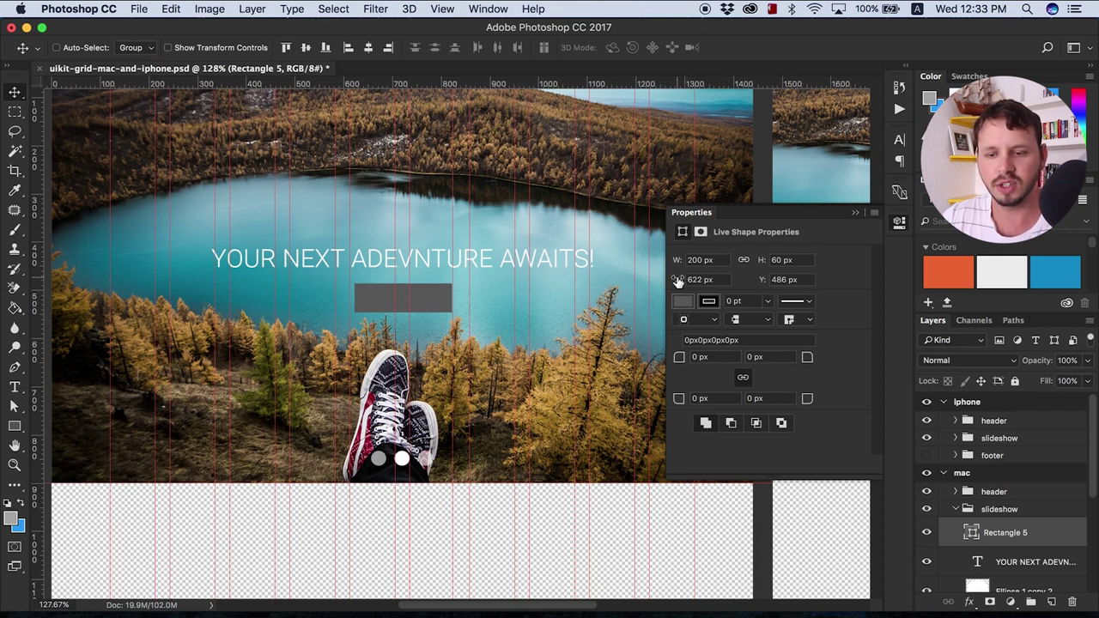
key("super+Tab")
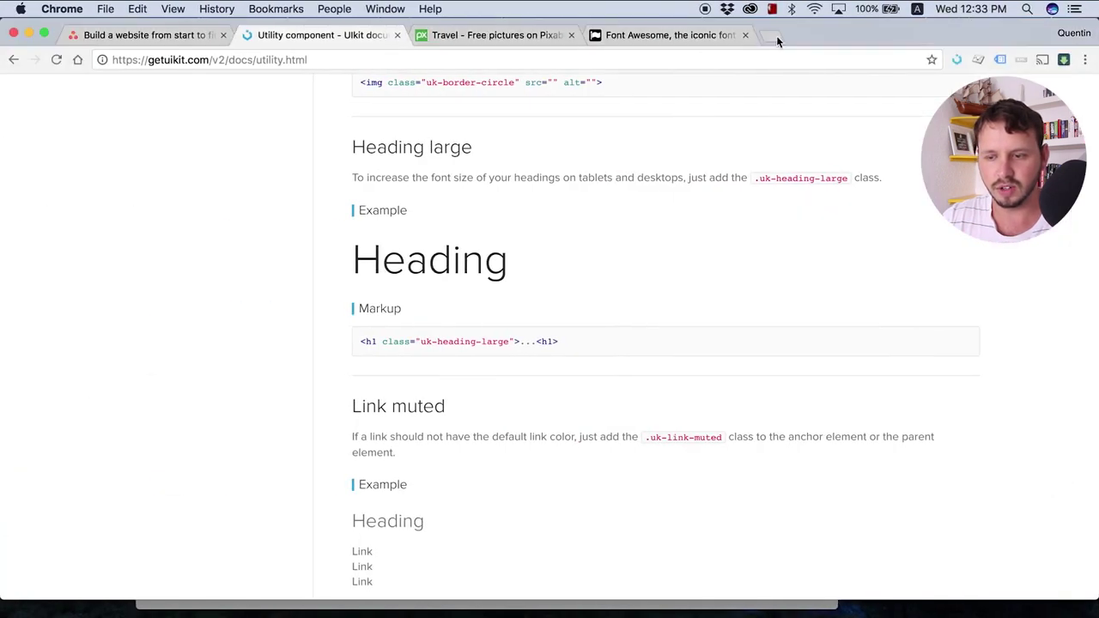
Load the Material UI Colors site in a new tab and copy the Blue hex code
left_click(776, 36)
type("MA")
key("BackSpace")
key("BackSpace")
type("matr")
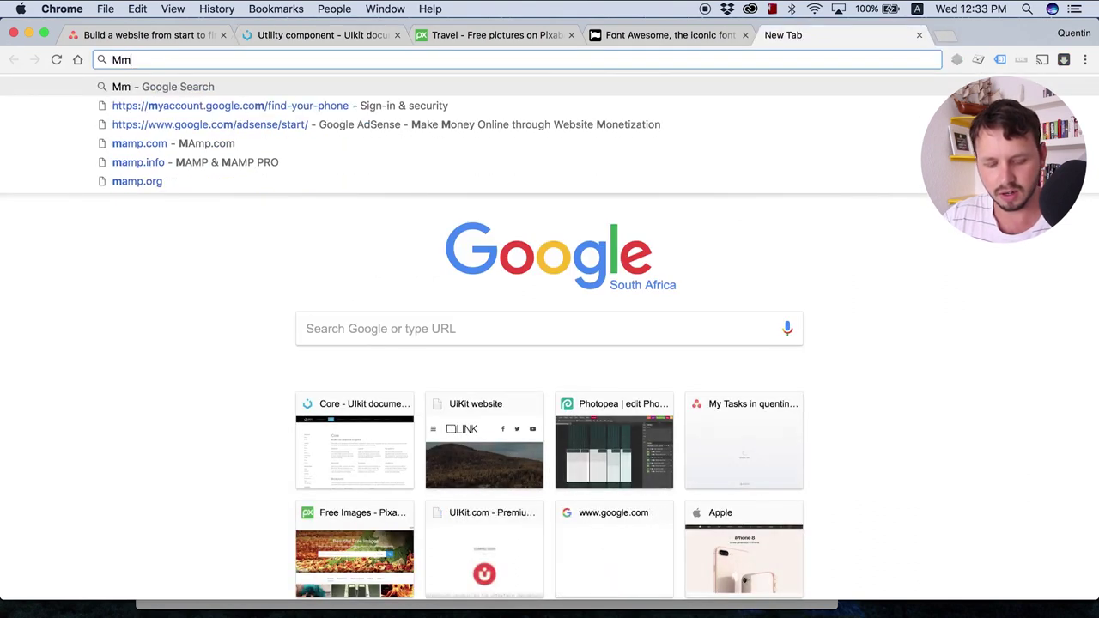
key("BackSpace")
key("BackSpace")
key("BackSpace")
key("BackSpace")
type("at")
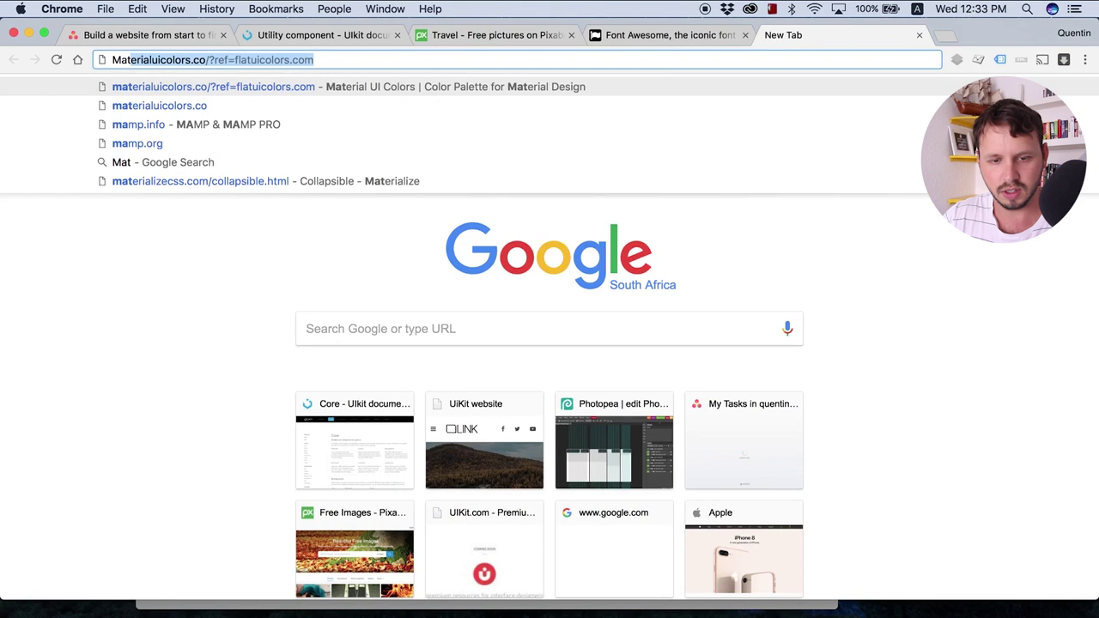
key("Return")
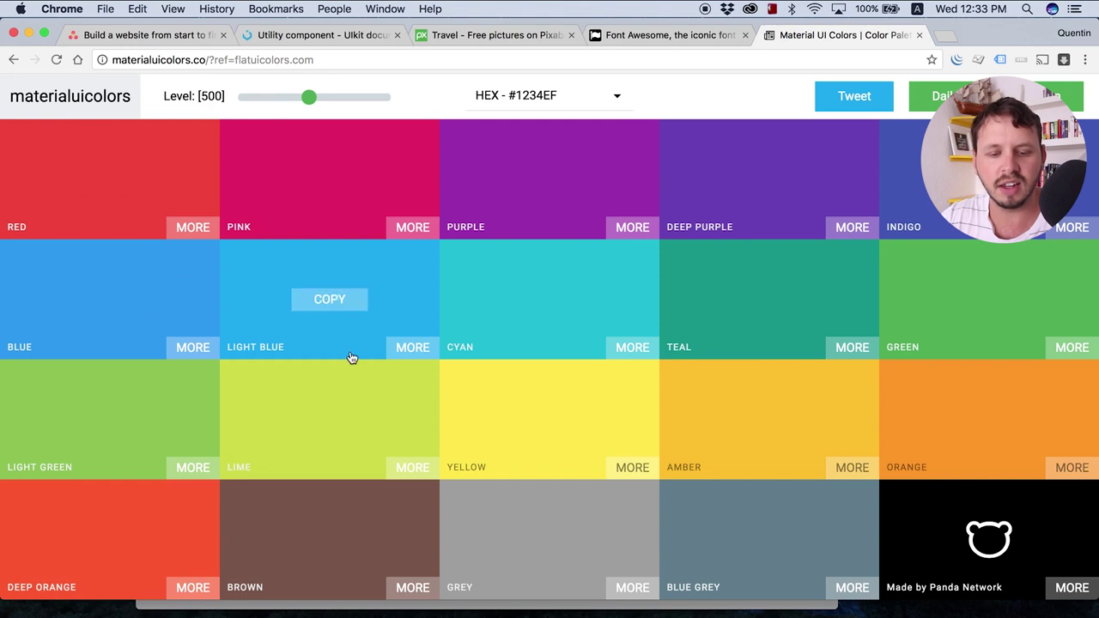
left_click(178, 297)
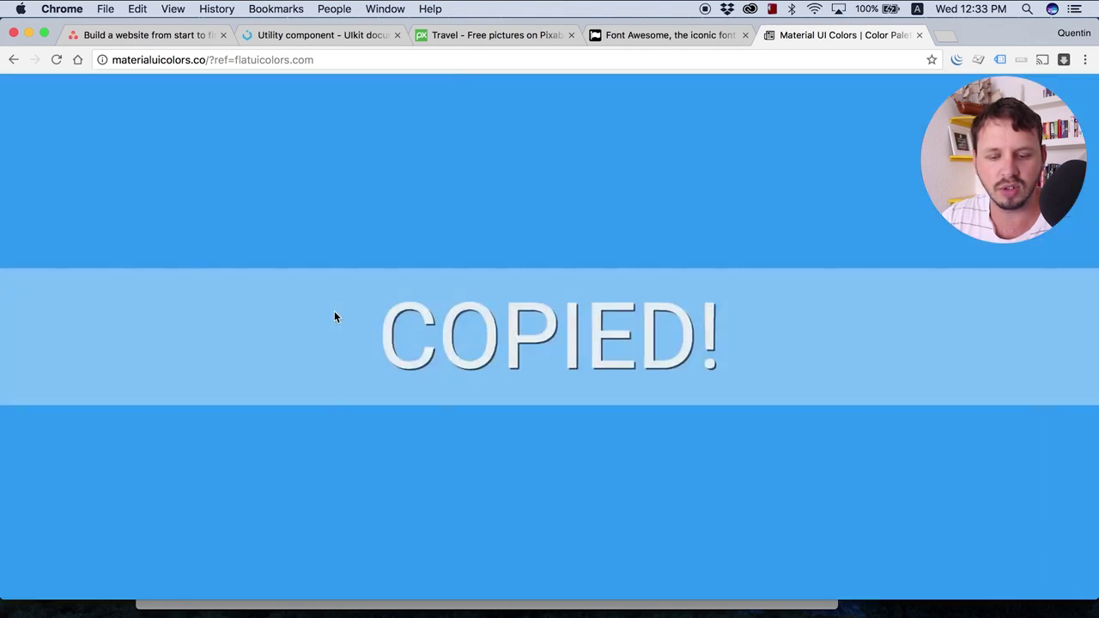
Glance at the UIkit Utility docs, then recopy Blue's hex from the colour palette
left_click(278, 35)
scroll(457, 182, "up", 6)
scroll(487, 442, "up", 15)
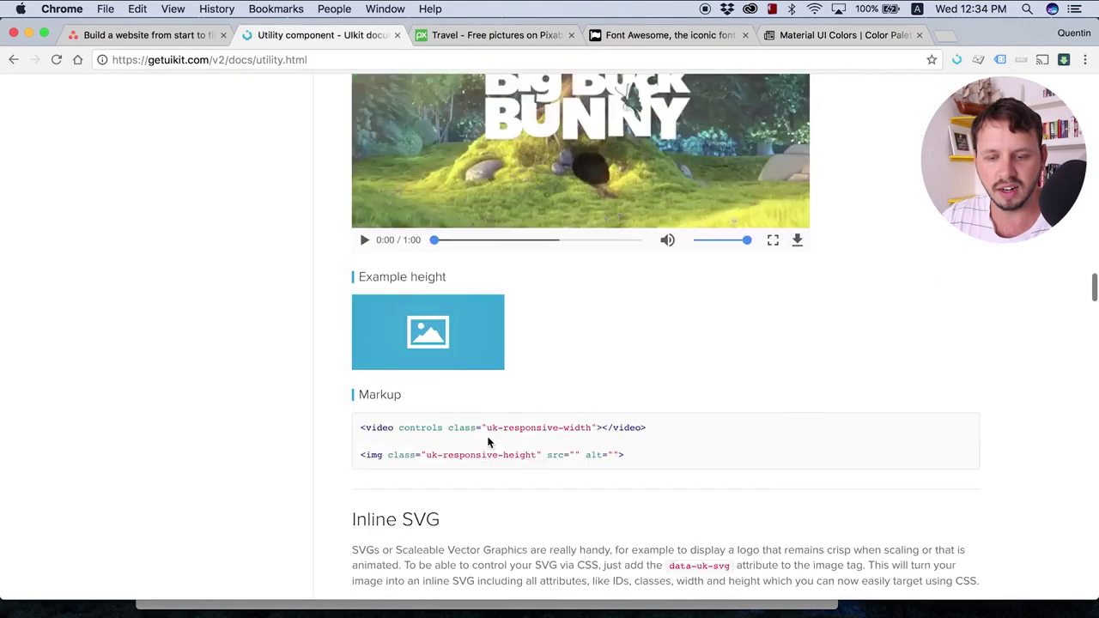
scroll(487, 443, "up", 10)
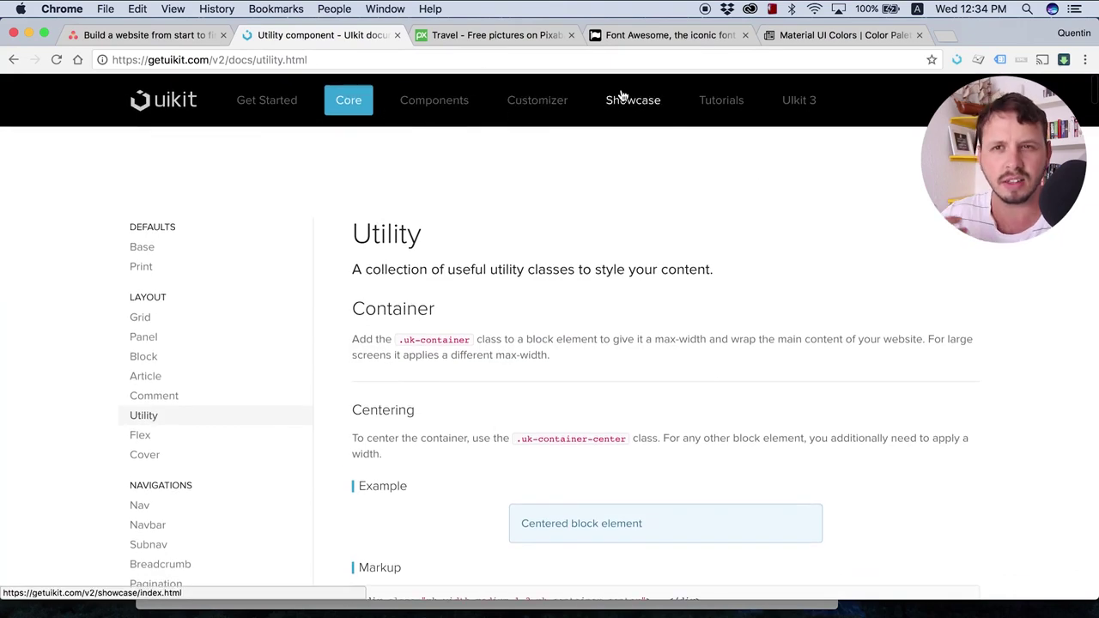
left_click(828, 36)
left_click(163, 288)
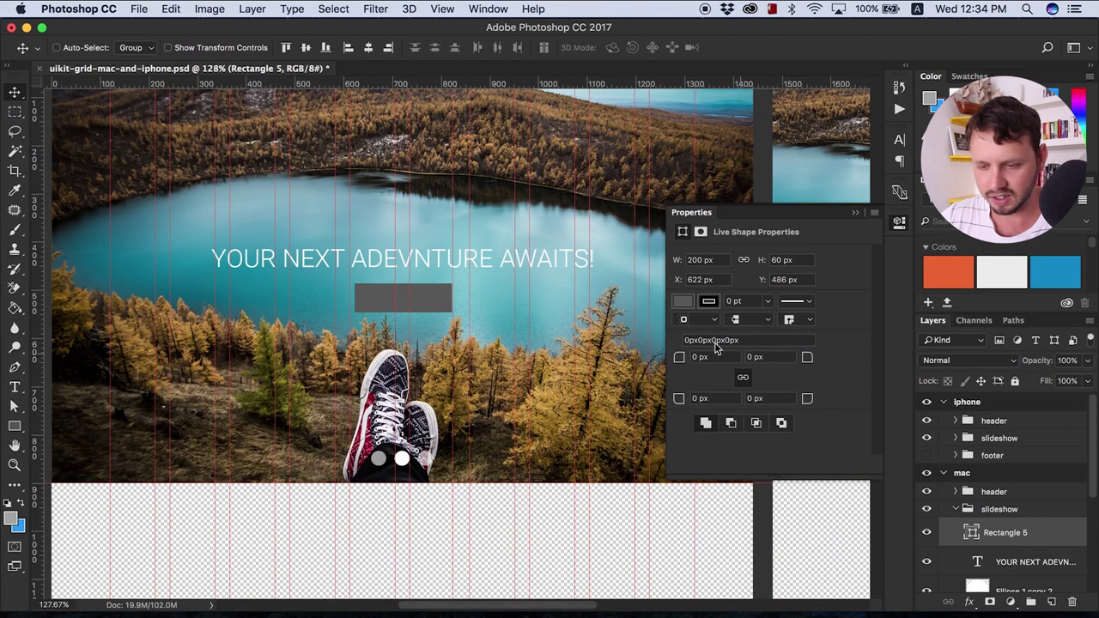
Paste hex 2196F3 into the rectangle's fill colour picker to make it blue
left_click(682, 302)
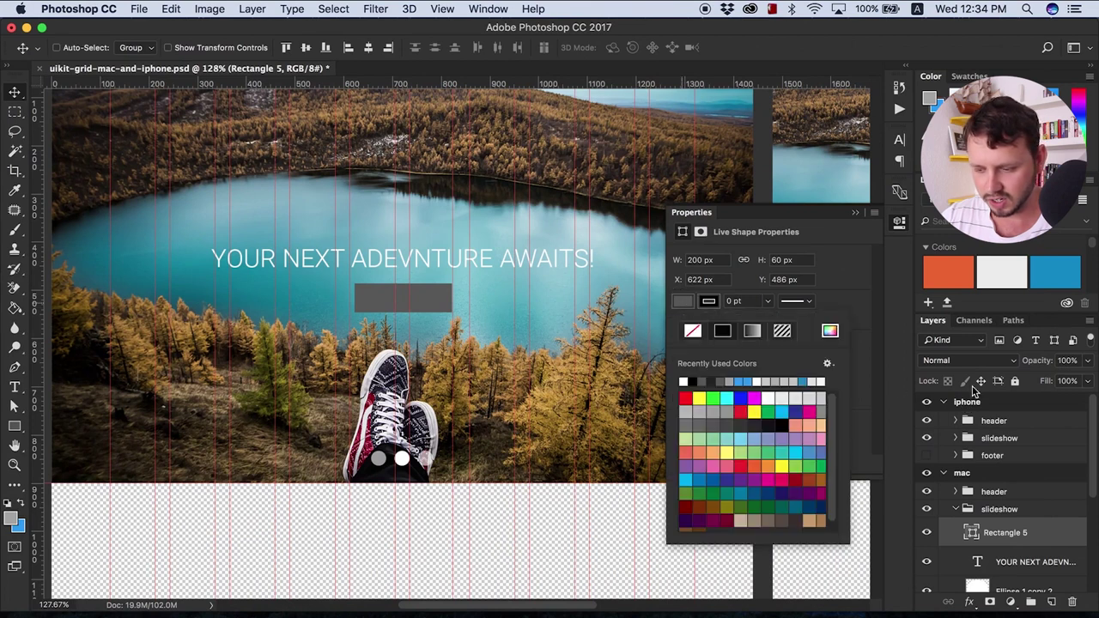
double_click(970, 538)
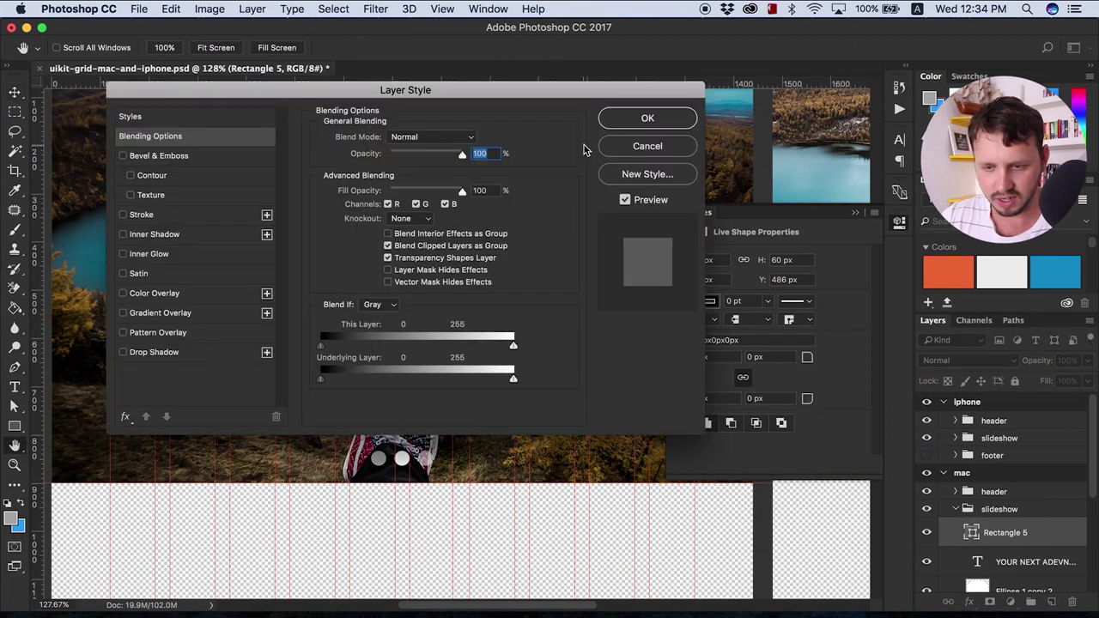
key("Return")
double_click(1001, 534)
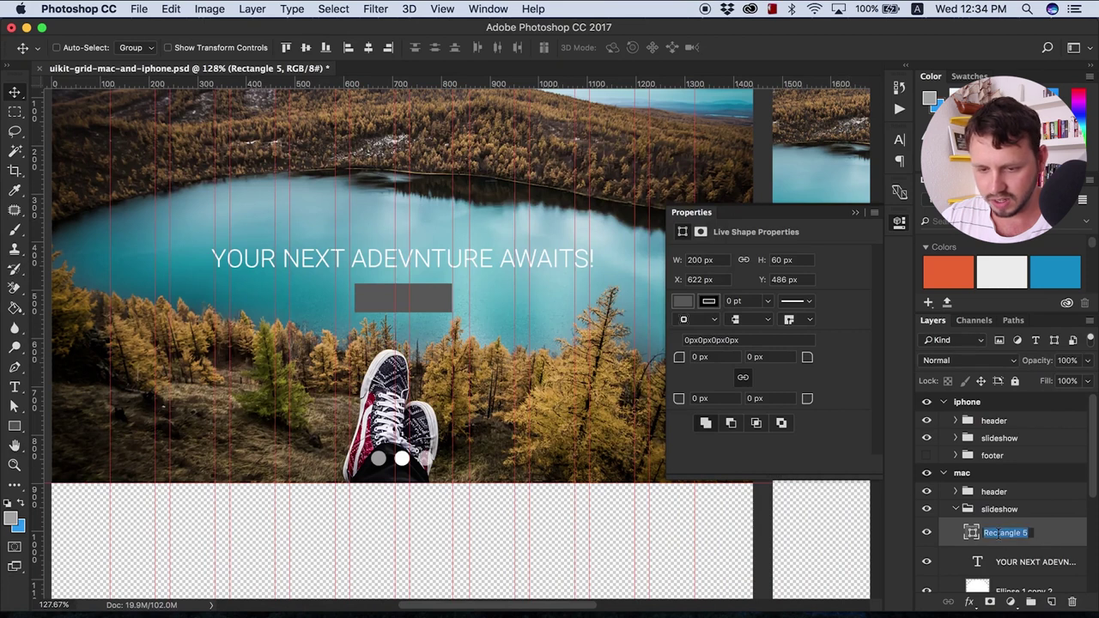
double_click(981, 534)
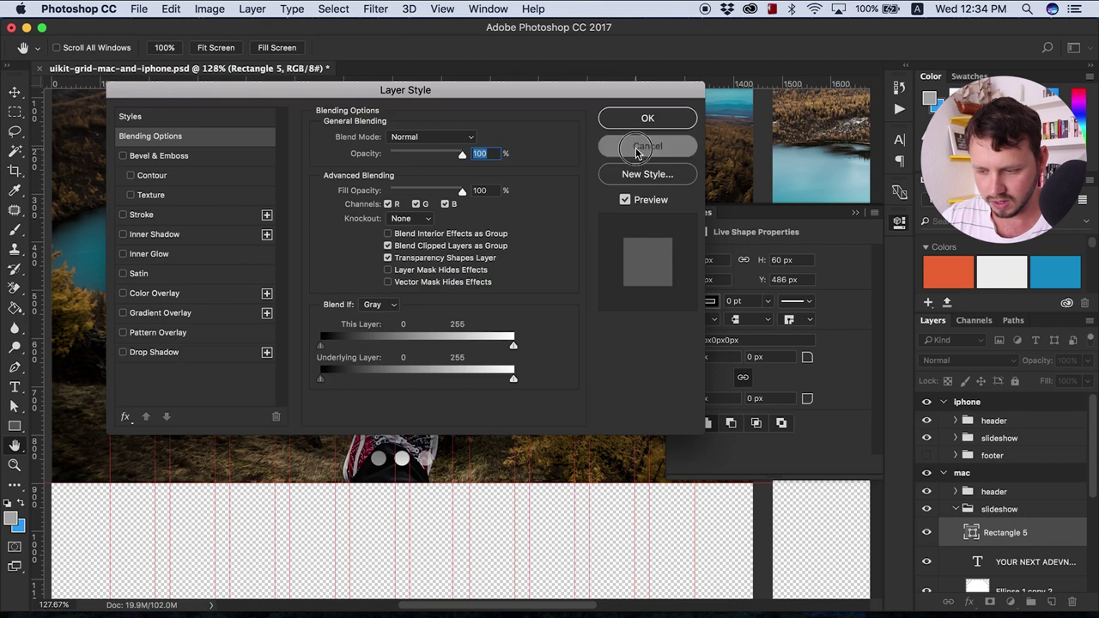
left_click(646, 147)
double_click(955, 534)
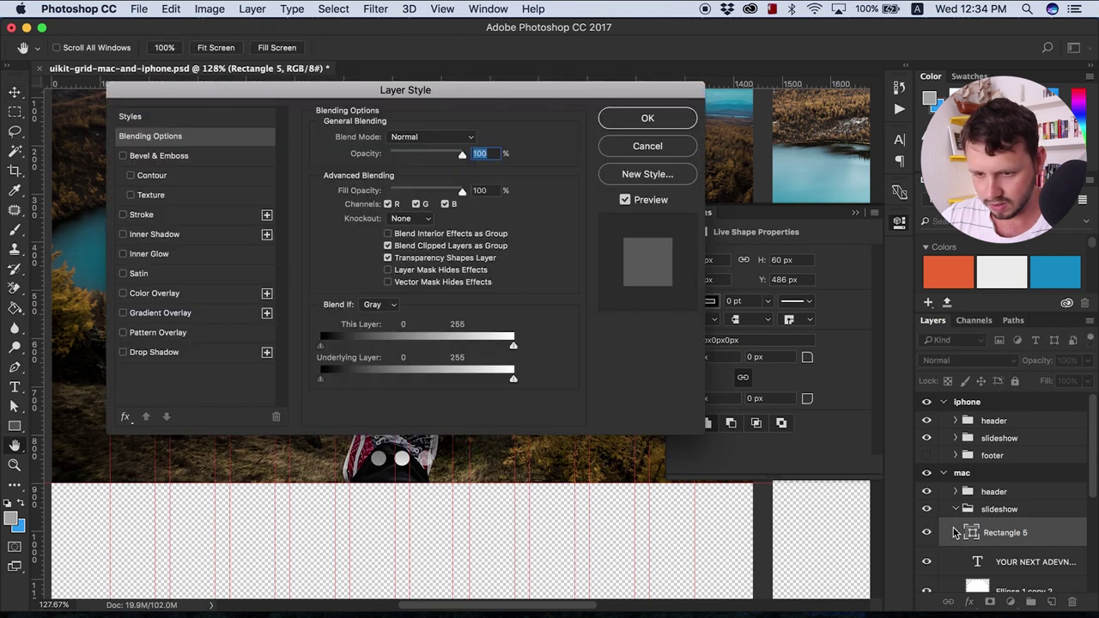
left_click(659, 149)
left_click(684, 302)
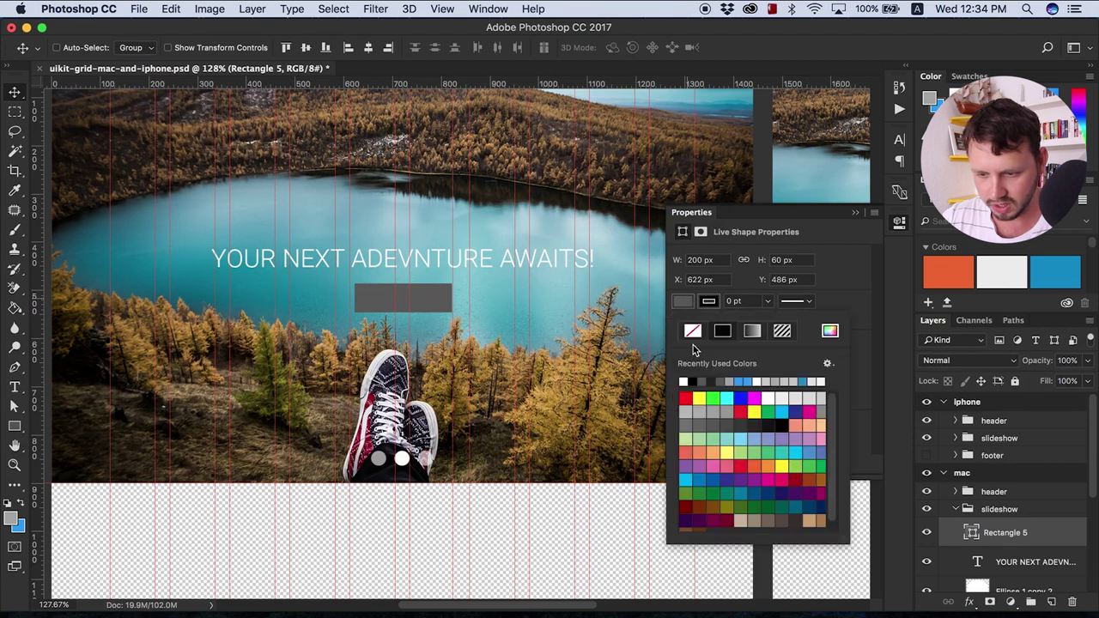
left_click(828, 331)
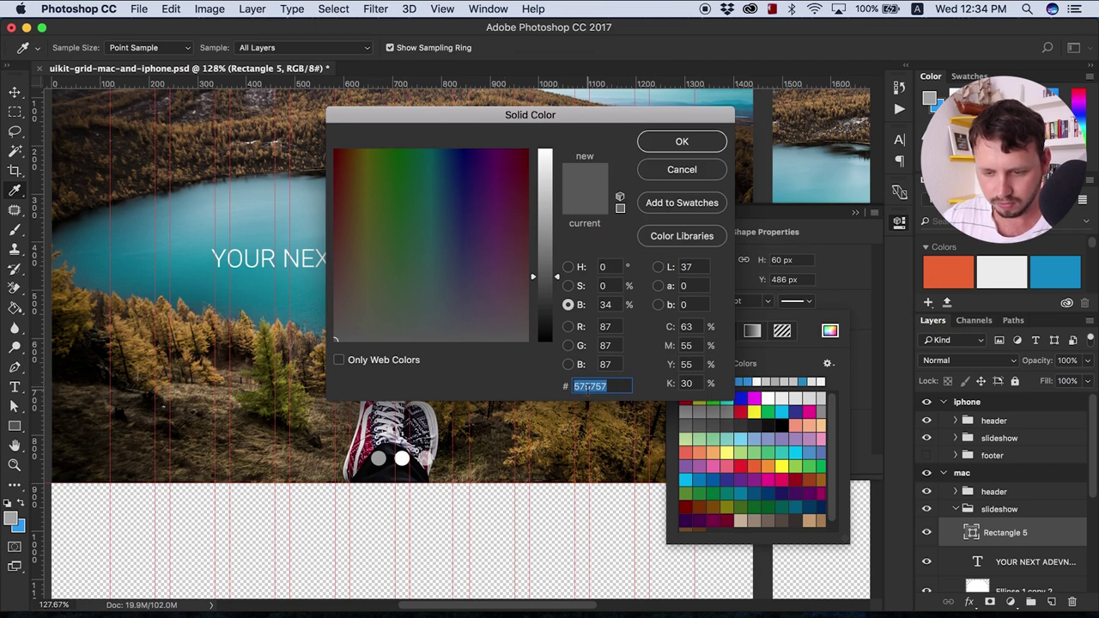
right_click(590, 389)
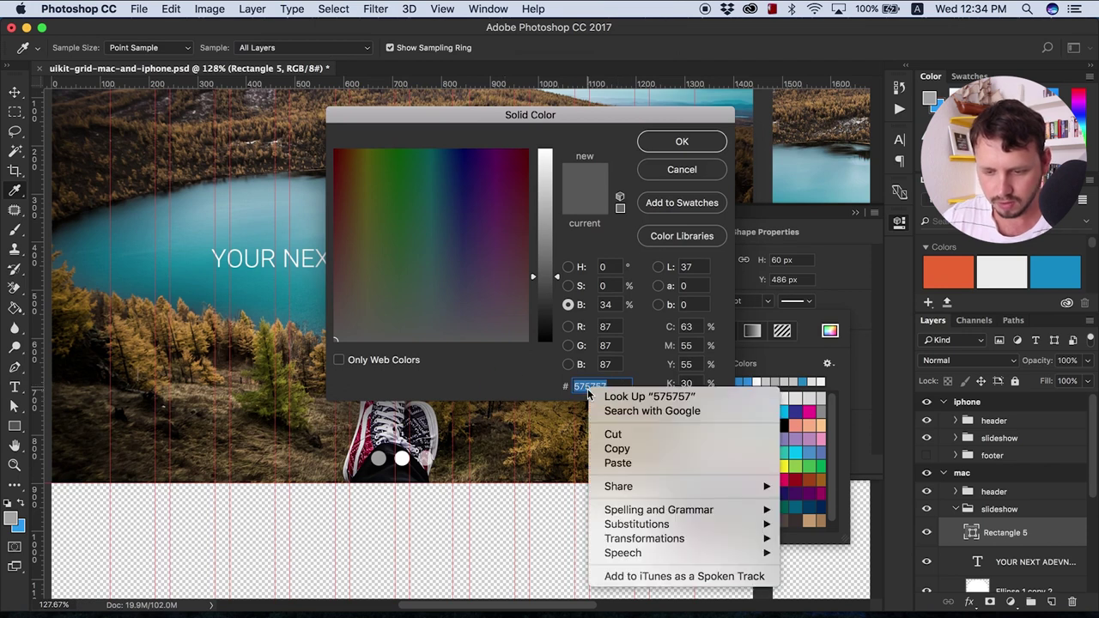
left_click(618, 463)
Confirm the blue fill and add a 'Travel Now' text layer below the rectangle
left_click(678, 143)
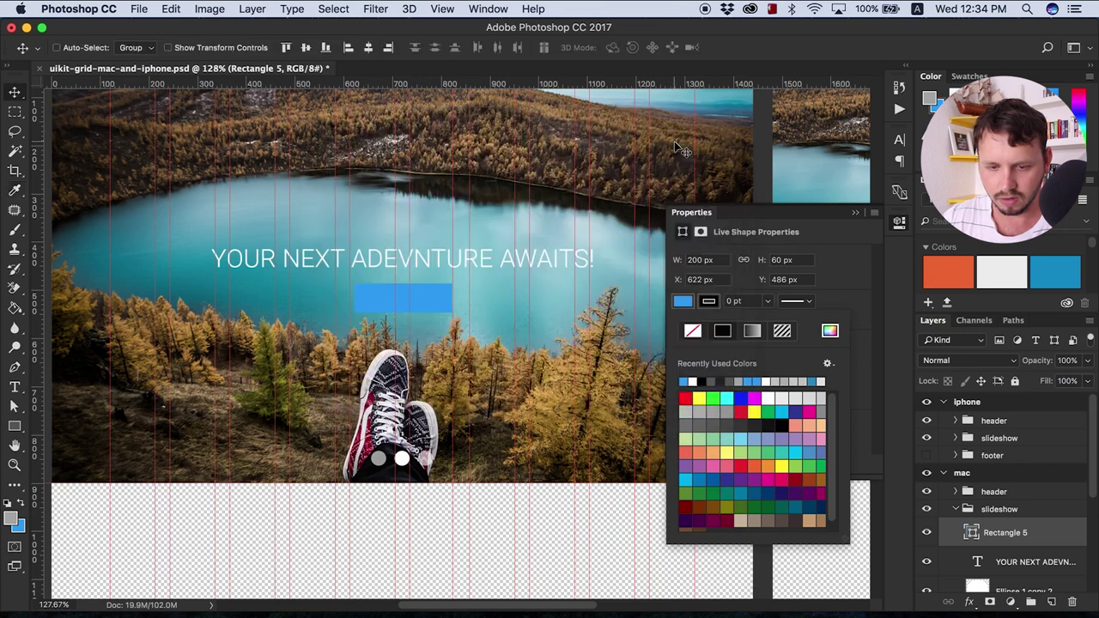
left_click(857, 214)
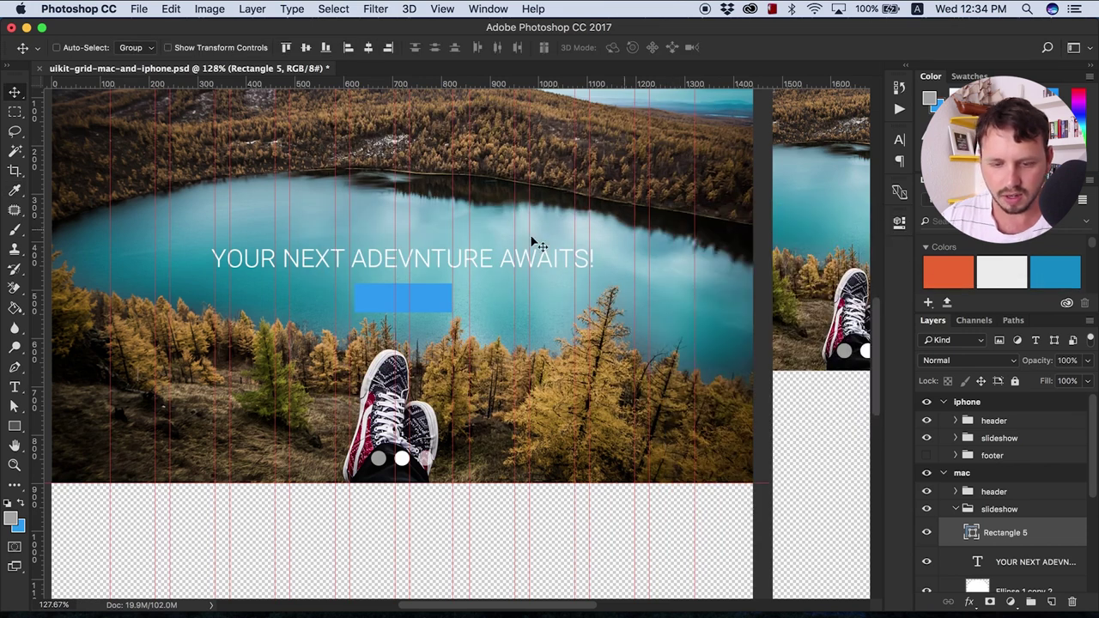
left_click(14, 388)
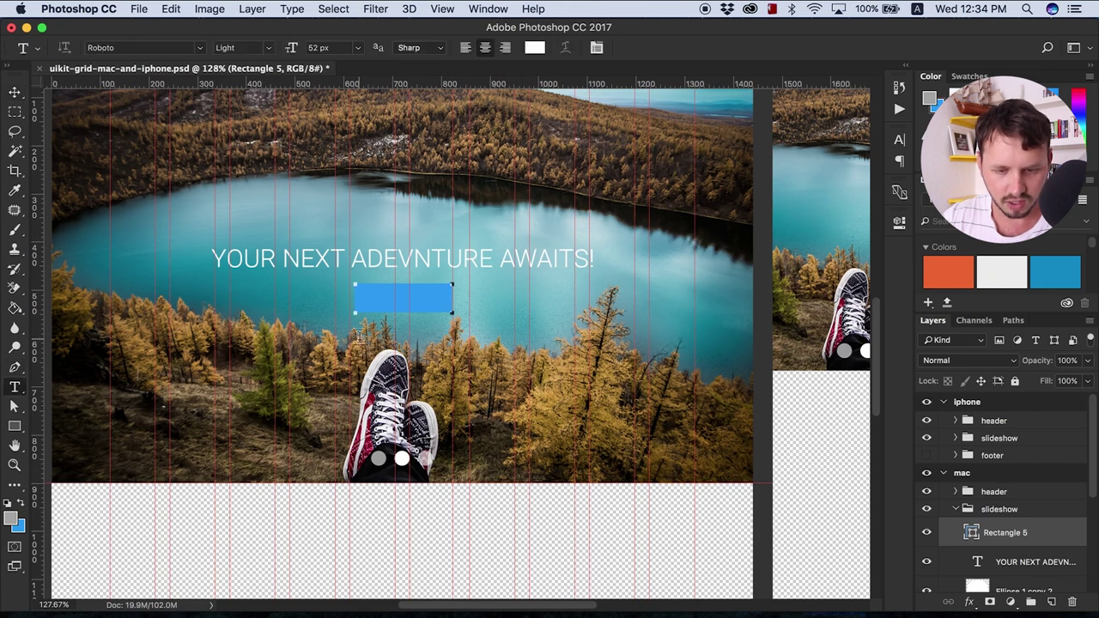
left_click_drag(386, 361, 429, 361)
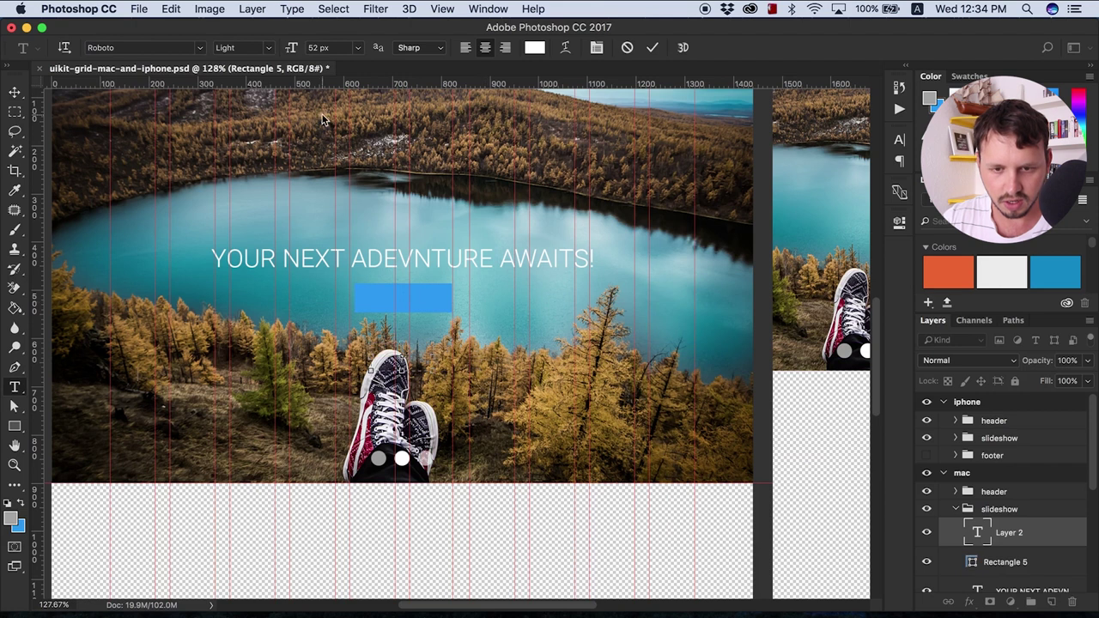
double_click(313, 47)
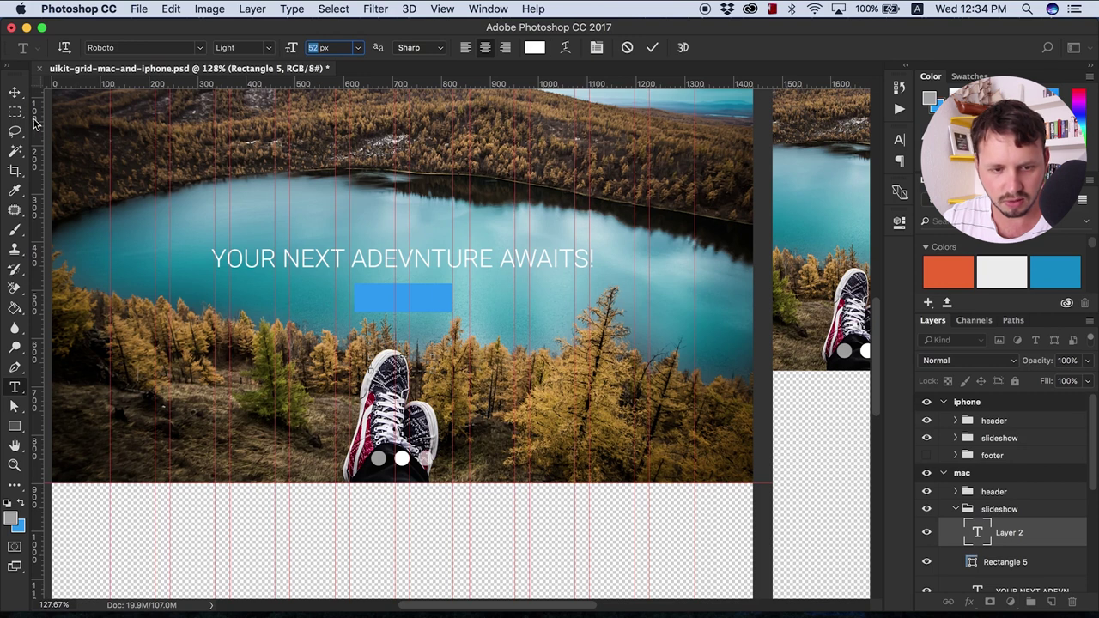
key("Return")
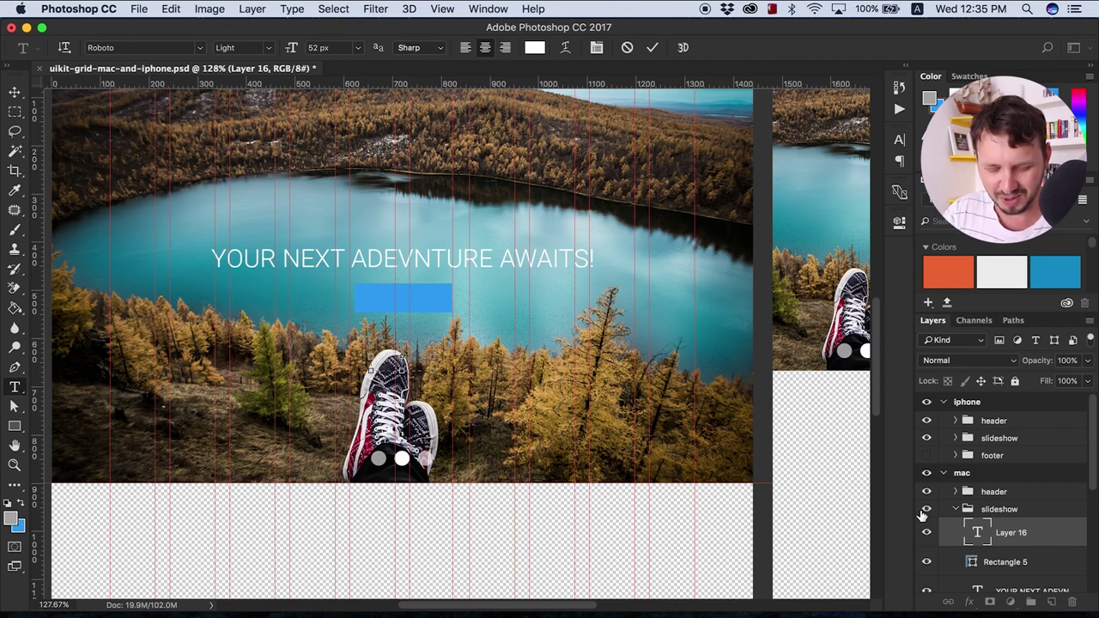
type("Trave")
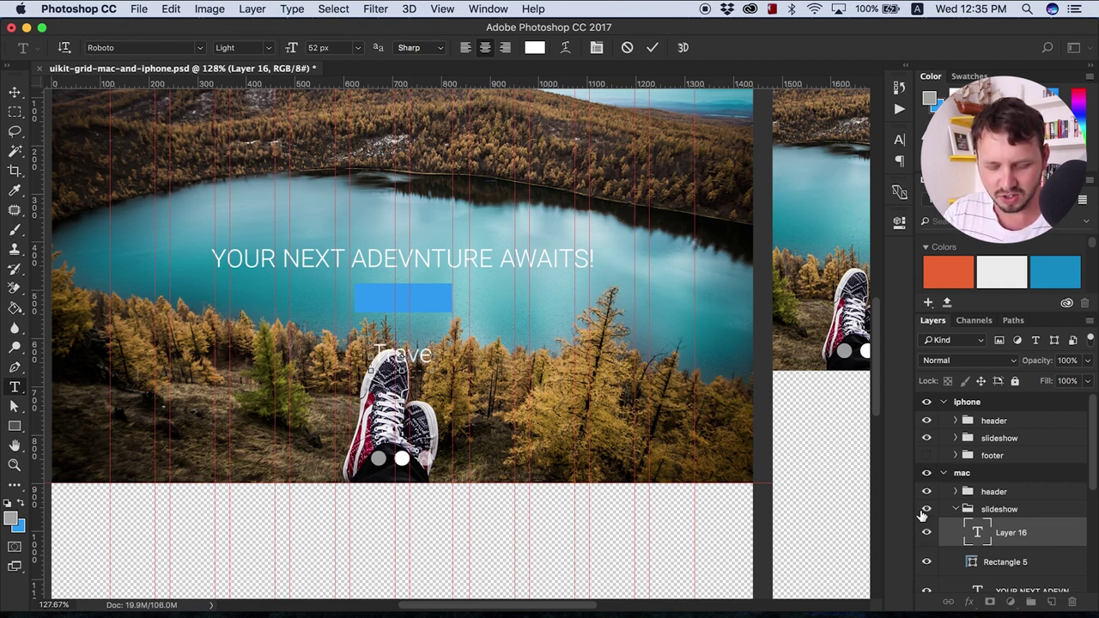
left_click(15, 93)
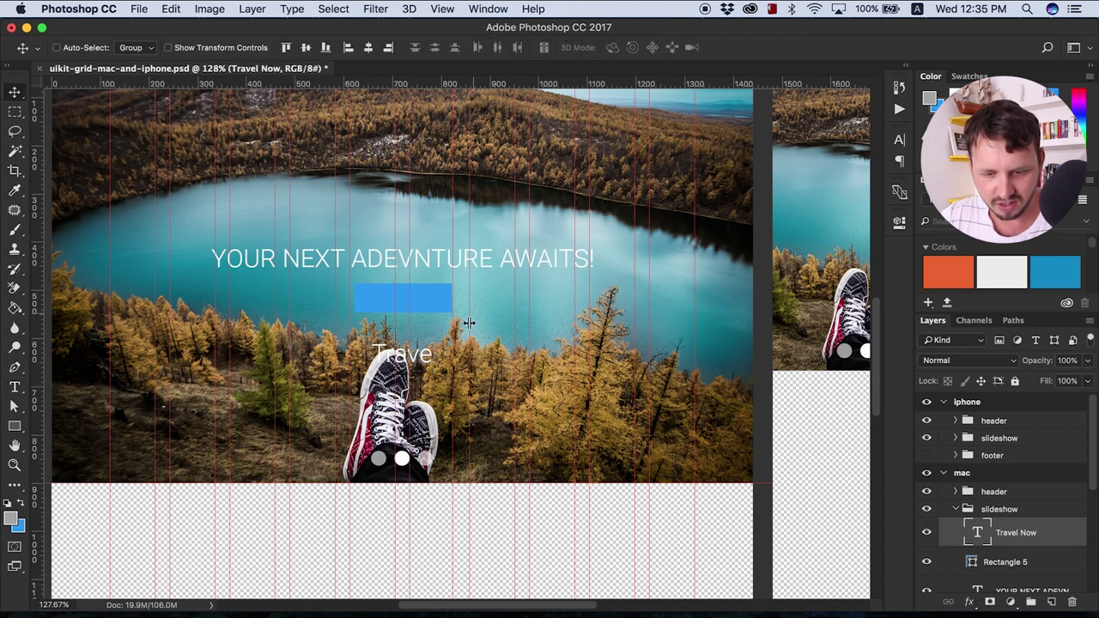
Widen the text box to fit 'Travel Now' and move it onto the blue rectangle
double_click(977, 533)
left_click_drag(480, 368, 505, 365)
left_click(14, 92)
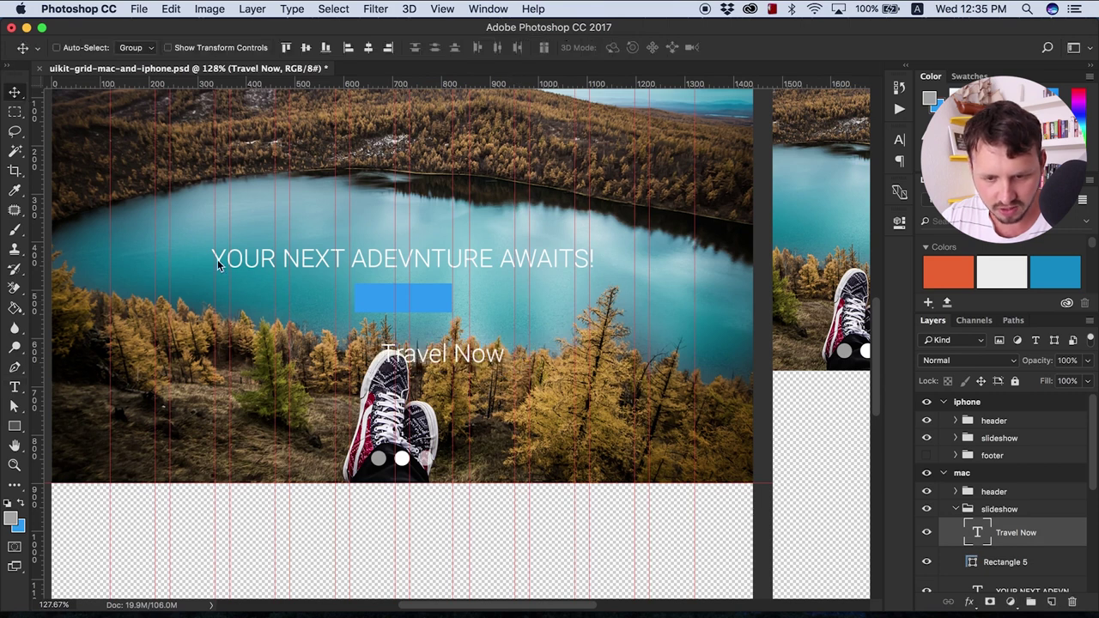
left_click(413, 353)
left_click_drag(413, 353, 384, 311)
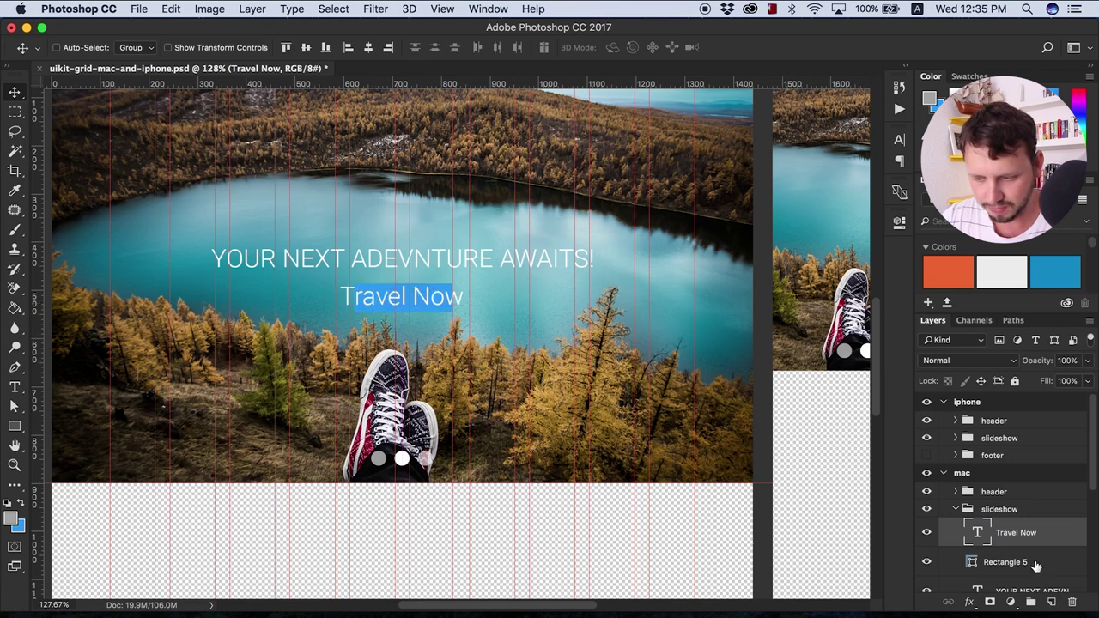
double_click(978, 531)
Shrink 'Travel Now' to 36 px and nudge it down to centre on the button
left_click(319, 47)
left_click_drag(294, 49, 283, 49)
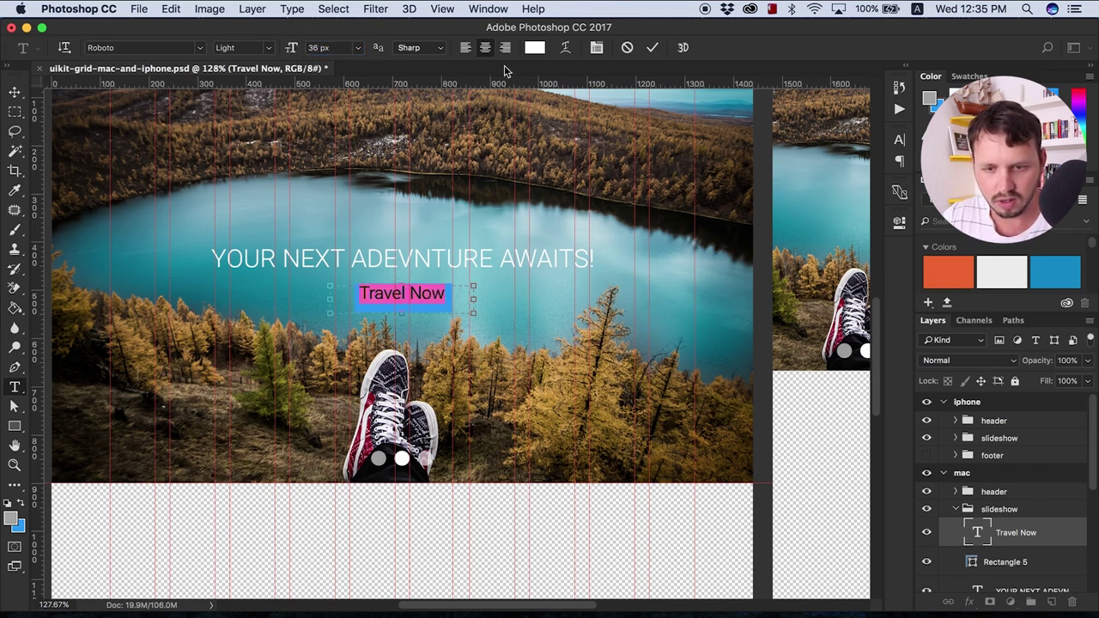
left_click(15, 92)
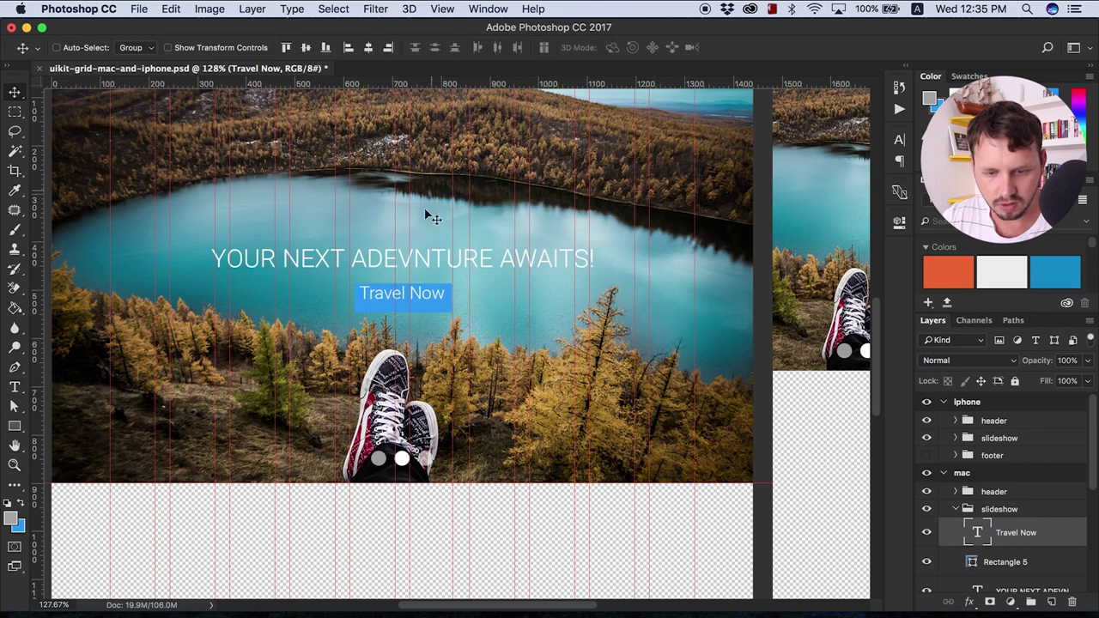
left_click_drag(427, 302, 430, 308)
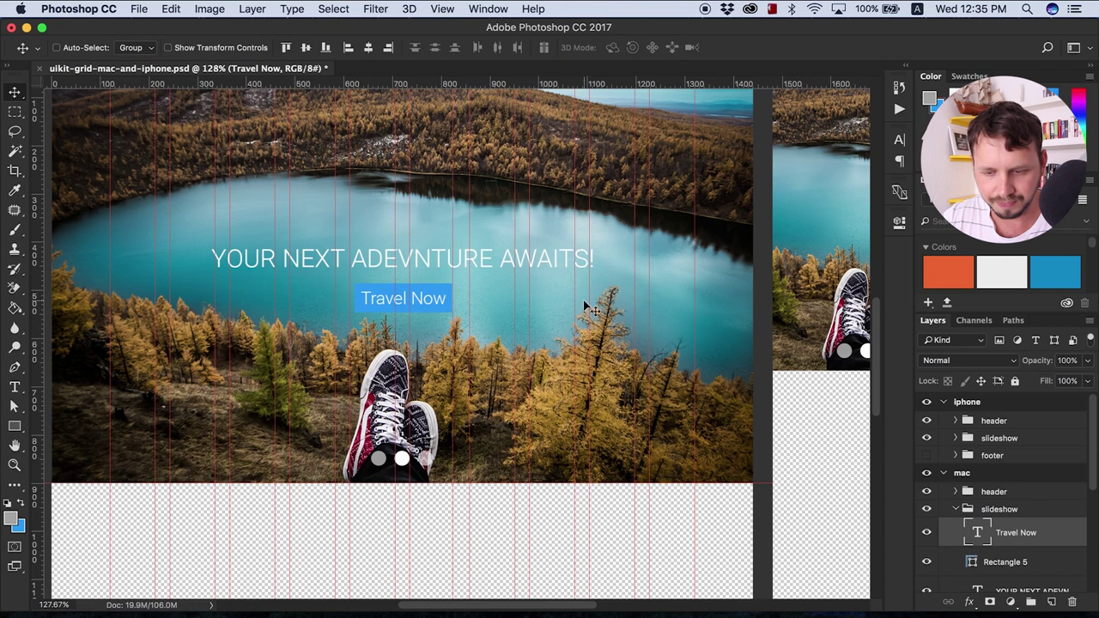
Scale Rectangle 5 to about 119.5% width and 118.3% height around the Travel Now label
left_click(953, 561)
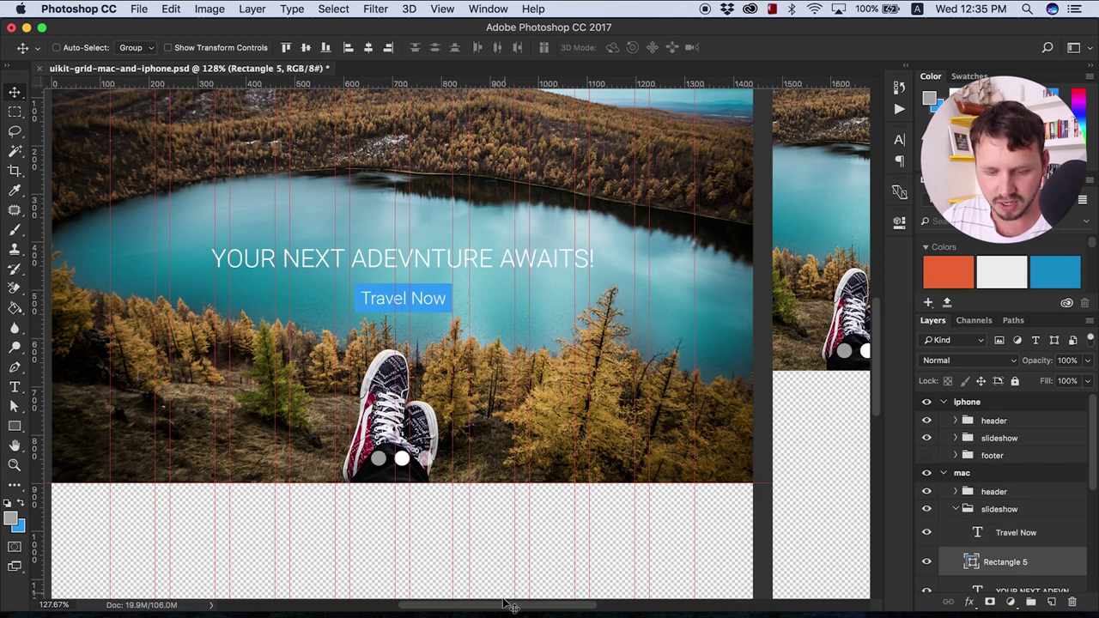
scroll(486, 602, "left", 3)
scroll(485, 354, "up", 5)
scroll(479, 352, "down", 3)
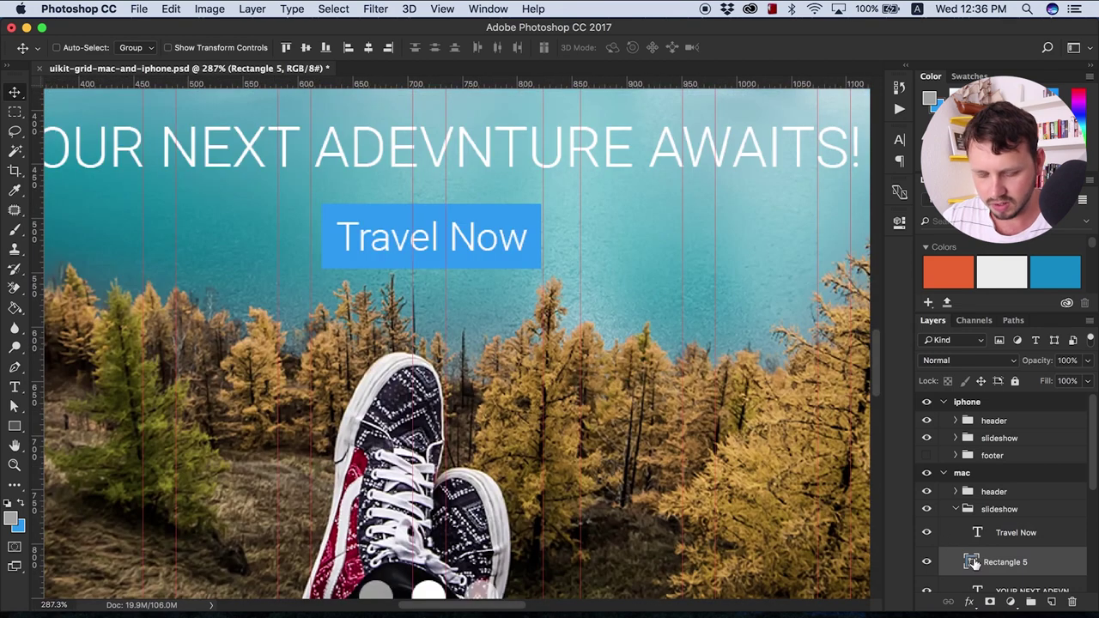
key("super+t")
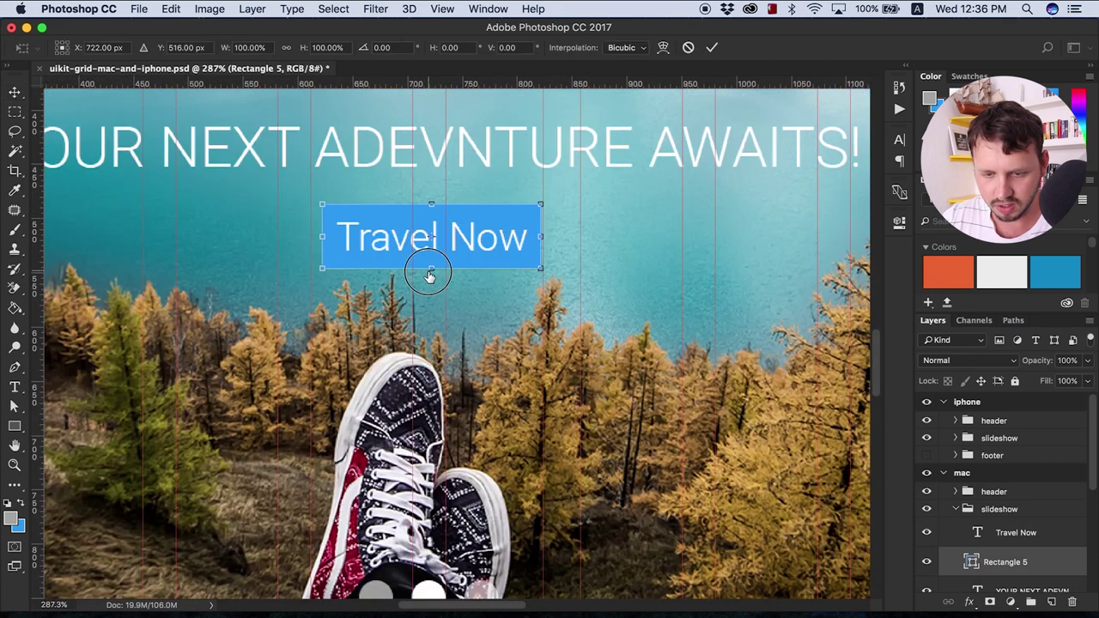
left_click_drag(429, 270, 430, 274)
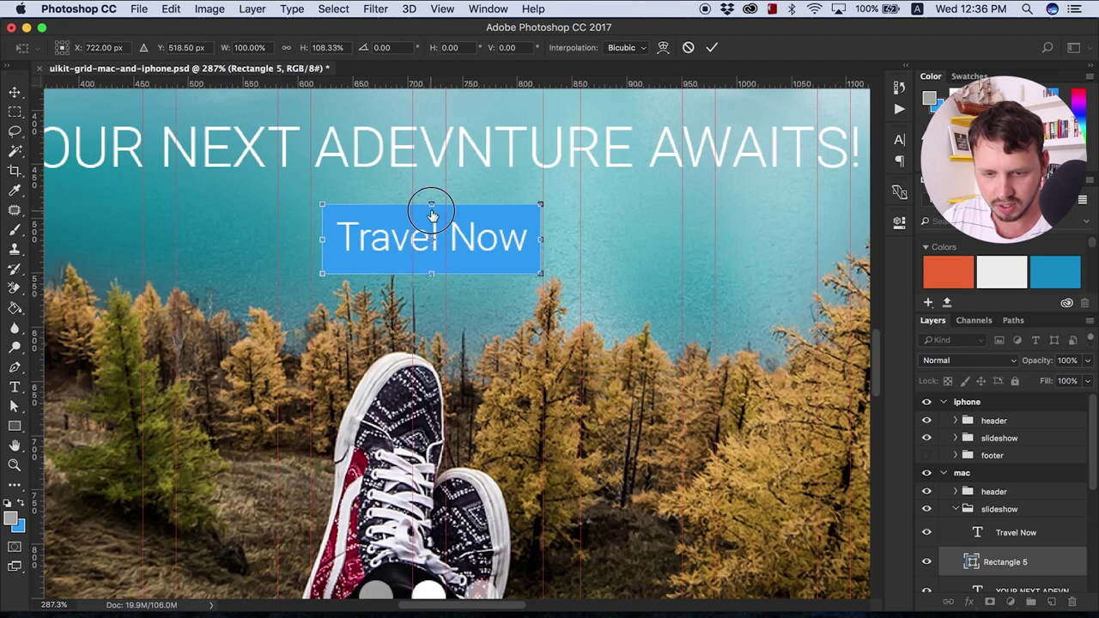
left_click_drag(431, 211, 432, 204)
left_click_drag(548, 231, 563, 232)
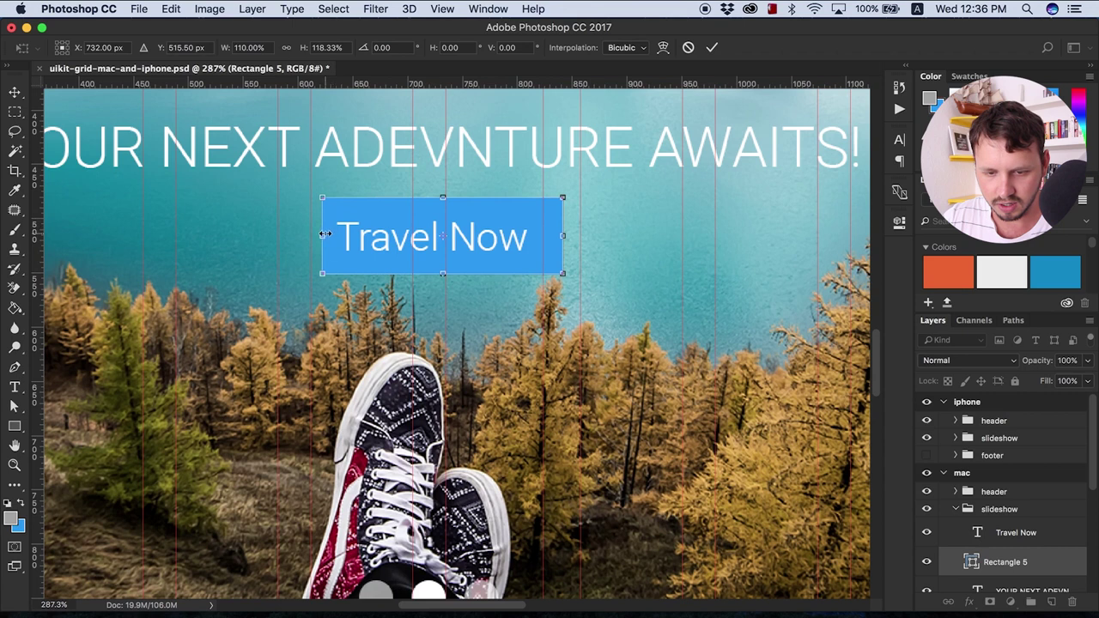
left_click_drag(322, 234, 305, 234)
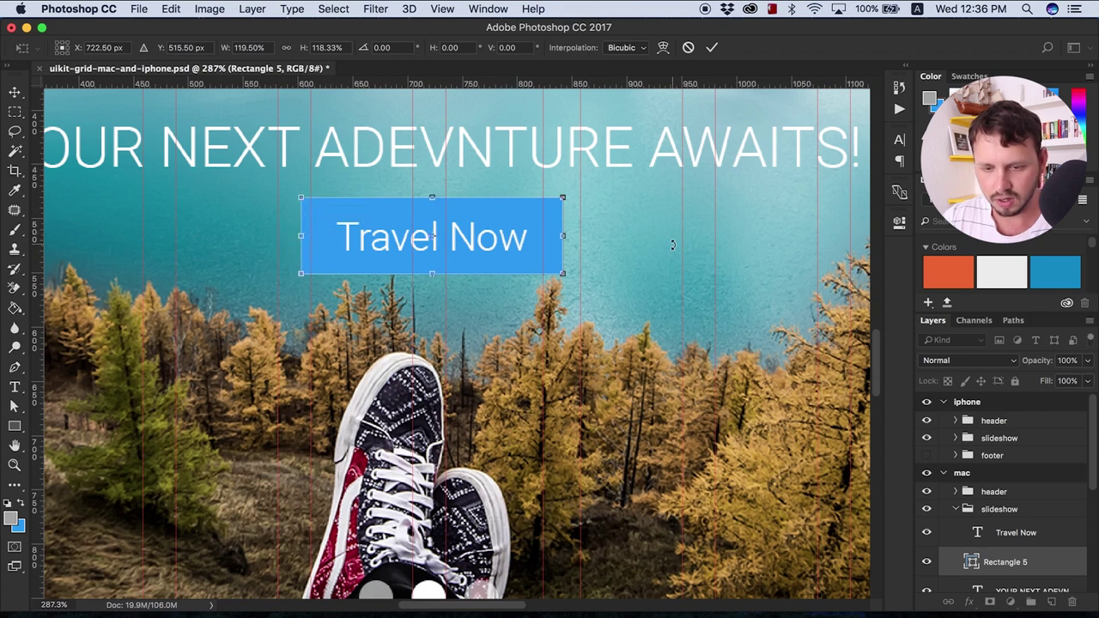
key("Return")
scroll(512, 241, "down", 5)
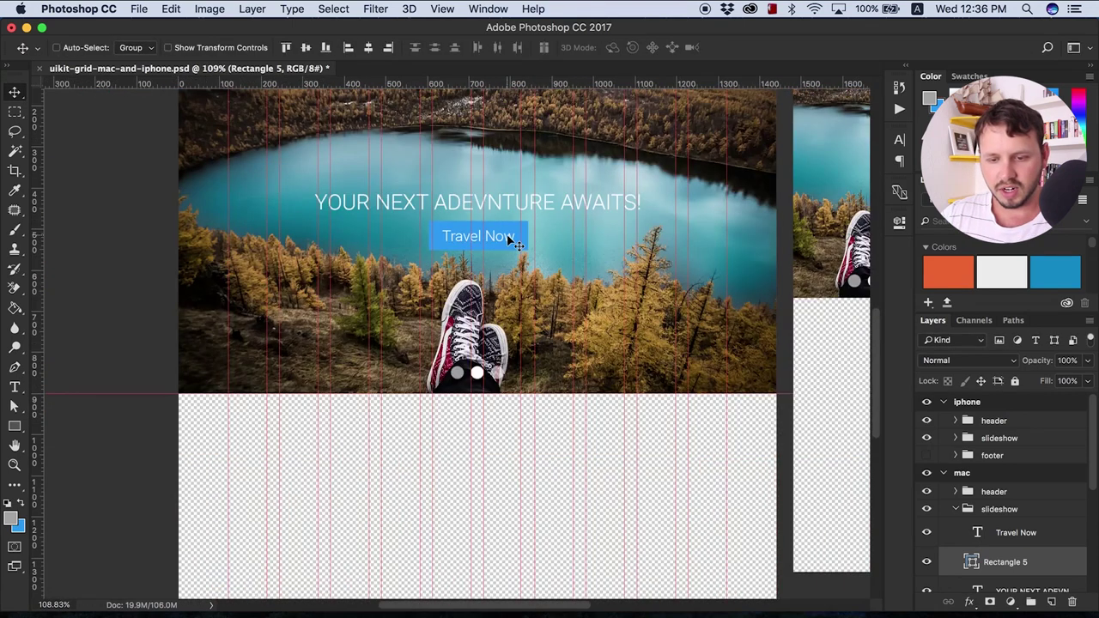
scroll(542, 226, "up", 3)
scroll(578, 310, "down", 3)
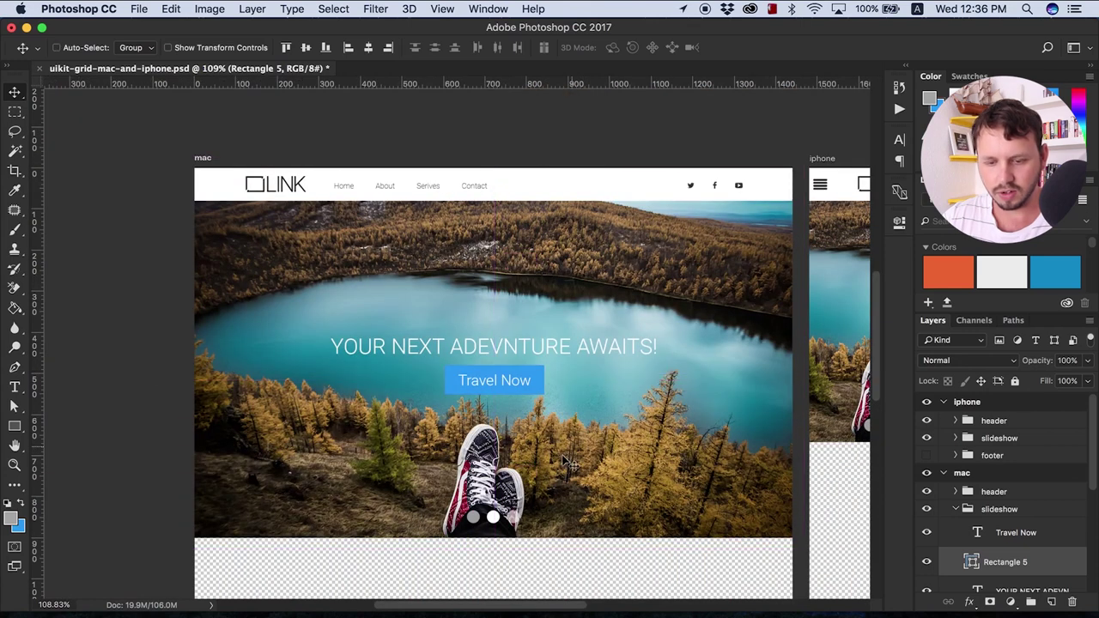
scroll(473, 599, "right", 2)
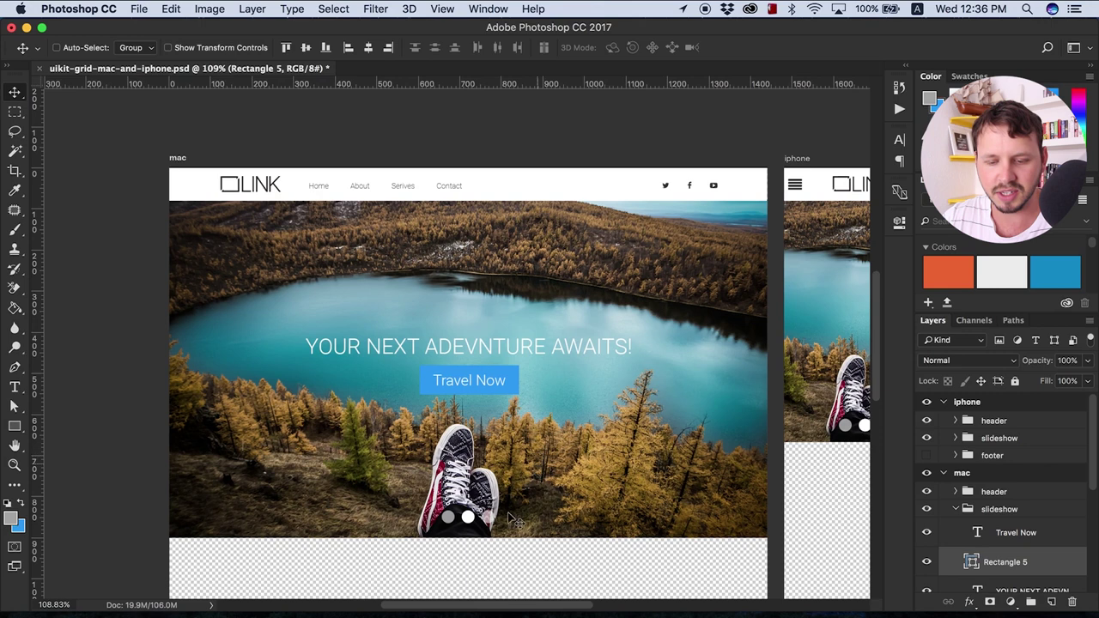
scroll(486, 601, "right", 4)
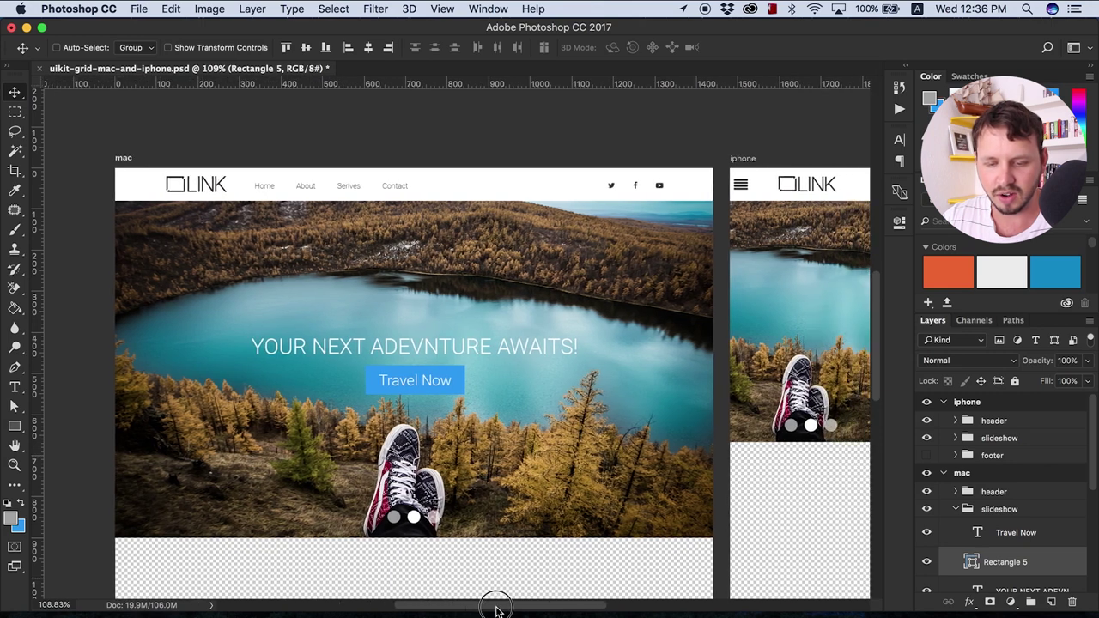
scroll(496, 608, "right", 6)
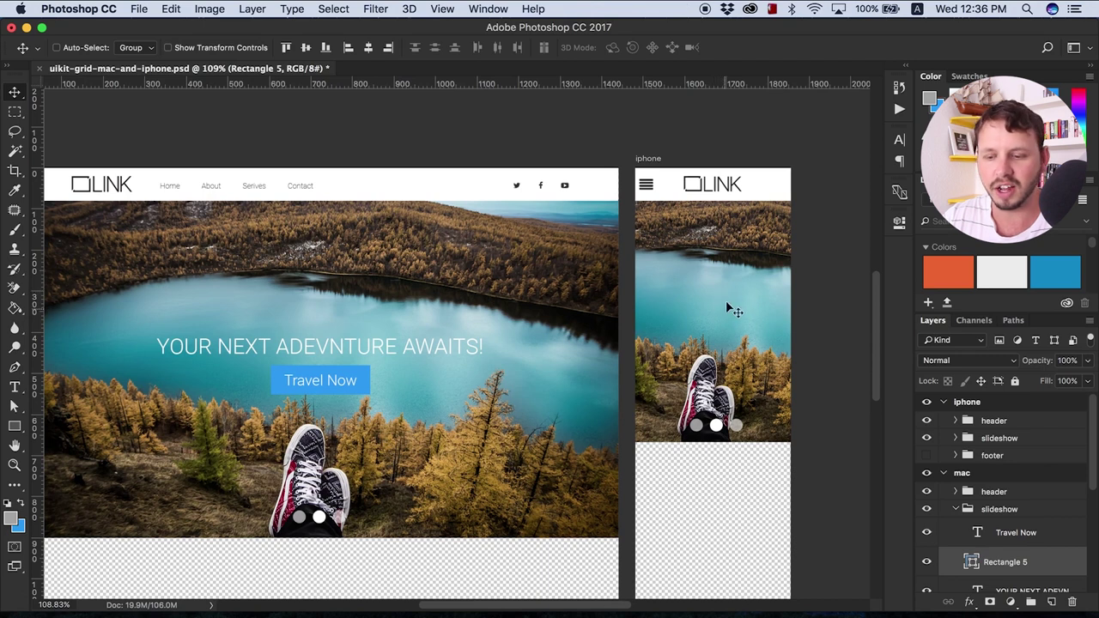
Duplicate Travel Now and Rectangle 5 and drop the copies into the iphone slideshow group
left_click(1018, 534)
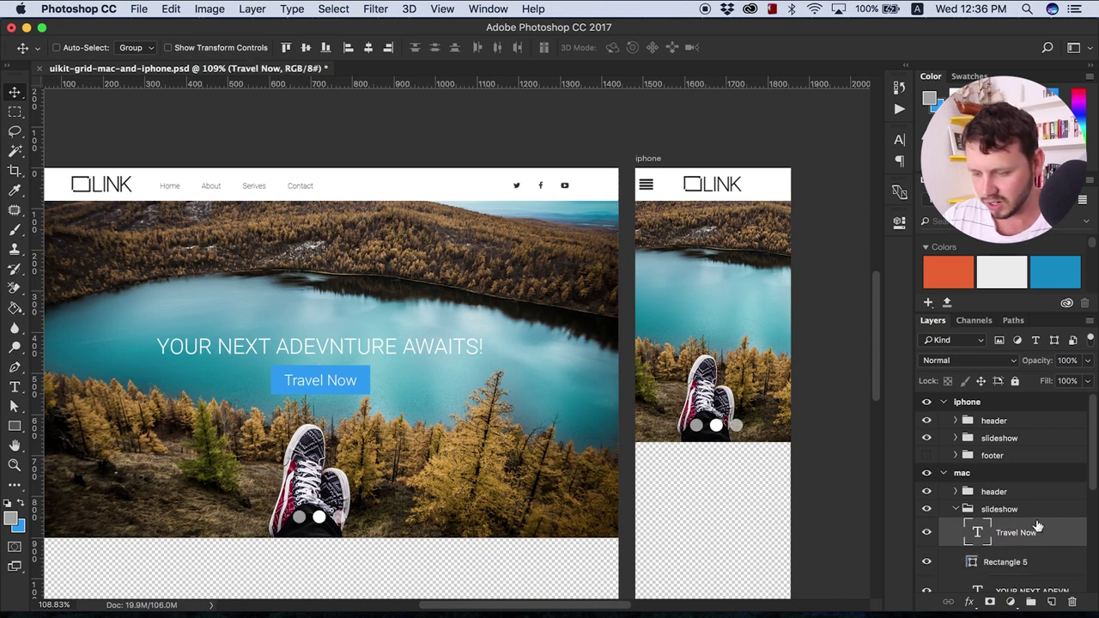
left_click(1010, 565, "shift")
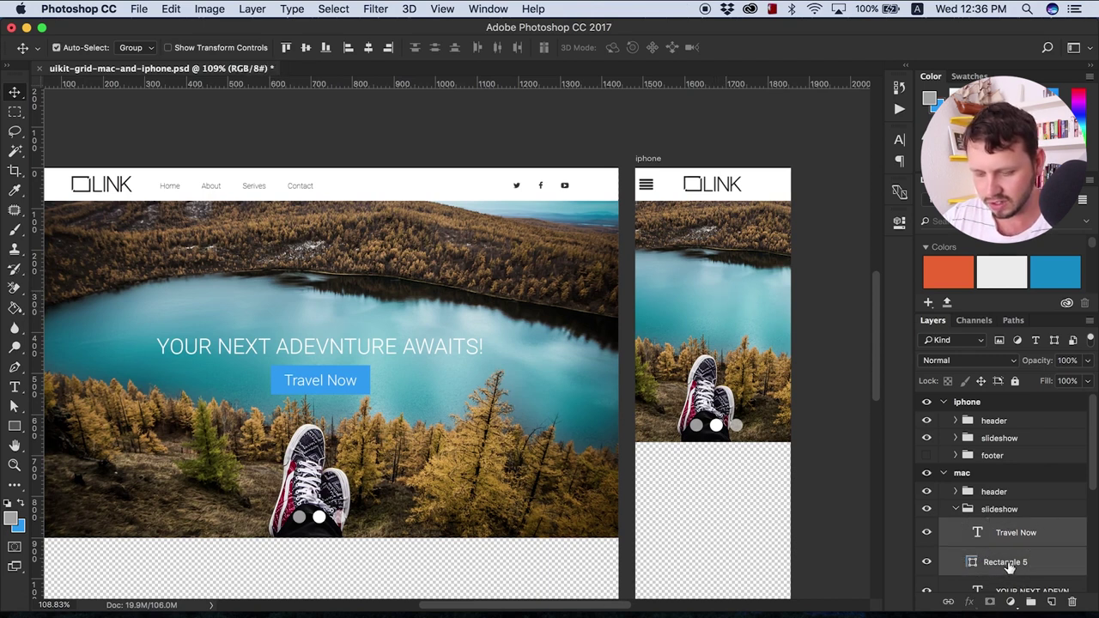
key("super+j")
left_click_drag(983, 534, 956, 413)
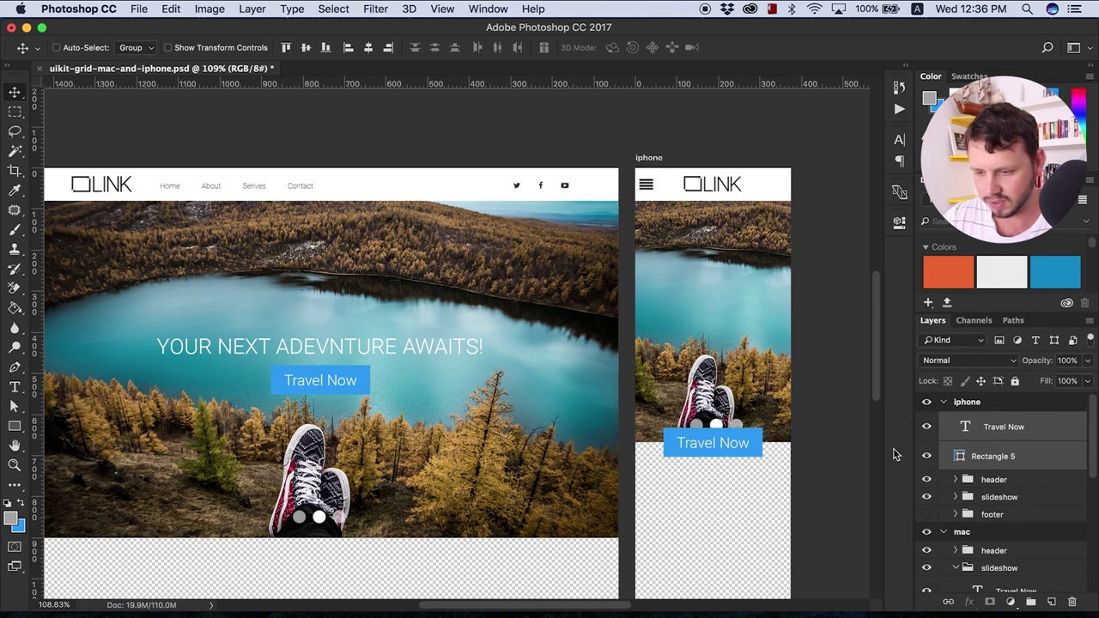
mouse_move(878, 384)
left_mouse_down()
mouse_move(876, 417)
mouse_move(874, 381)
left_mouse_up()
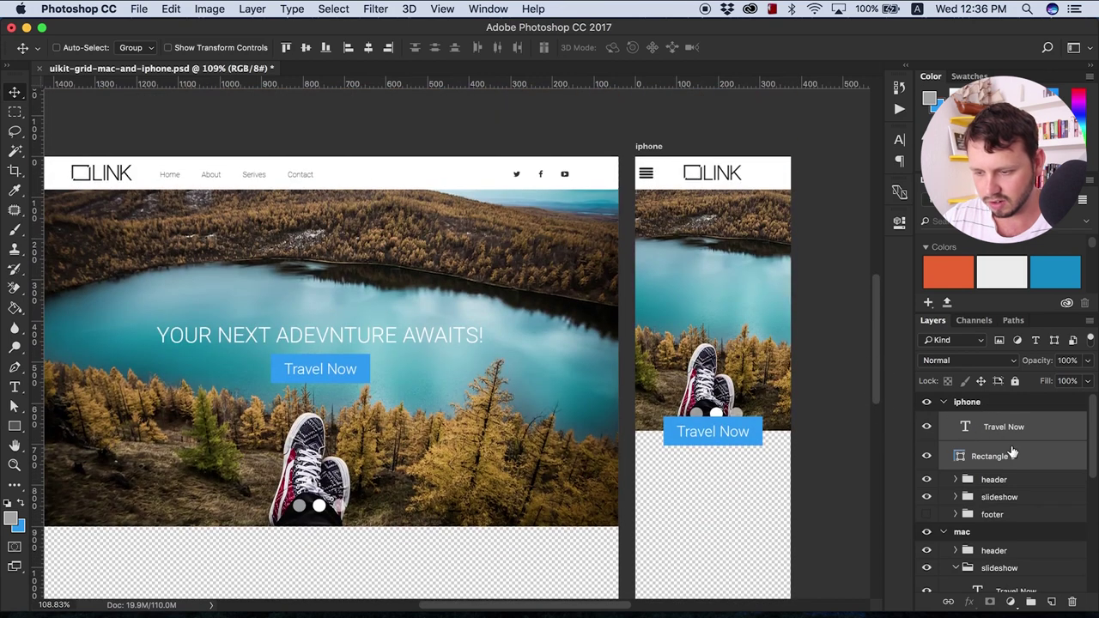
left_click_drag(968, 430, 971, 480)
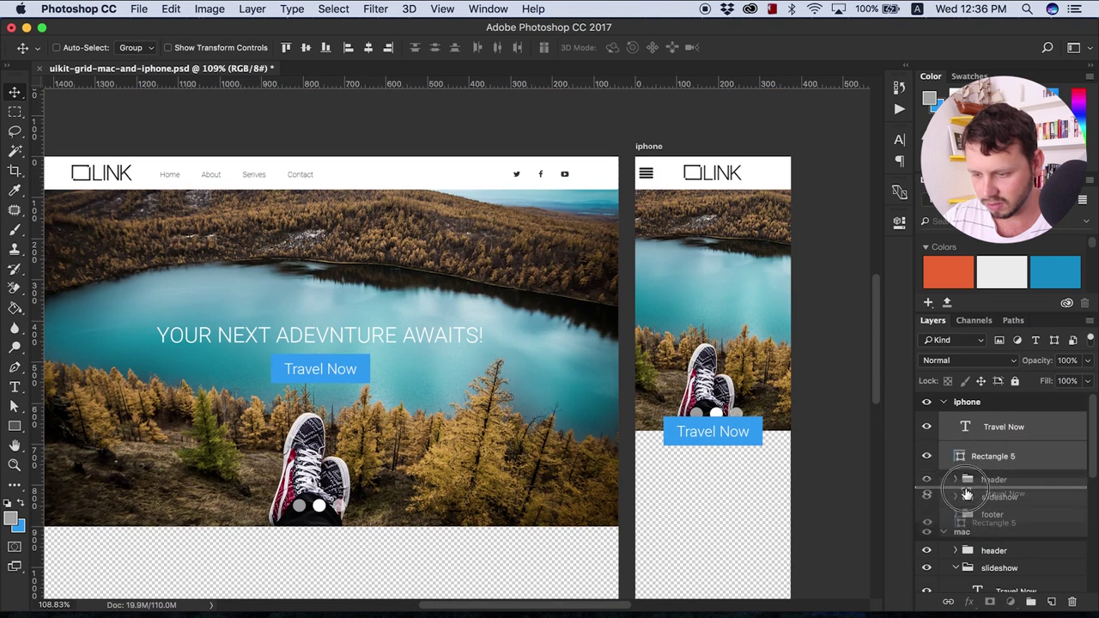
left_click_drag(968, 495, 966, 491)
Move the copied button up over the lake image on the iPhone artboard
left_click(956, 439)
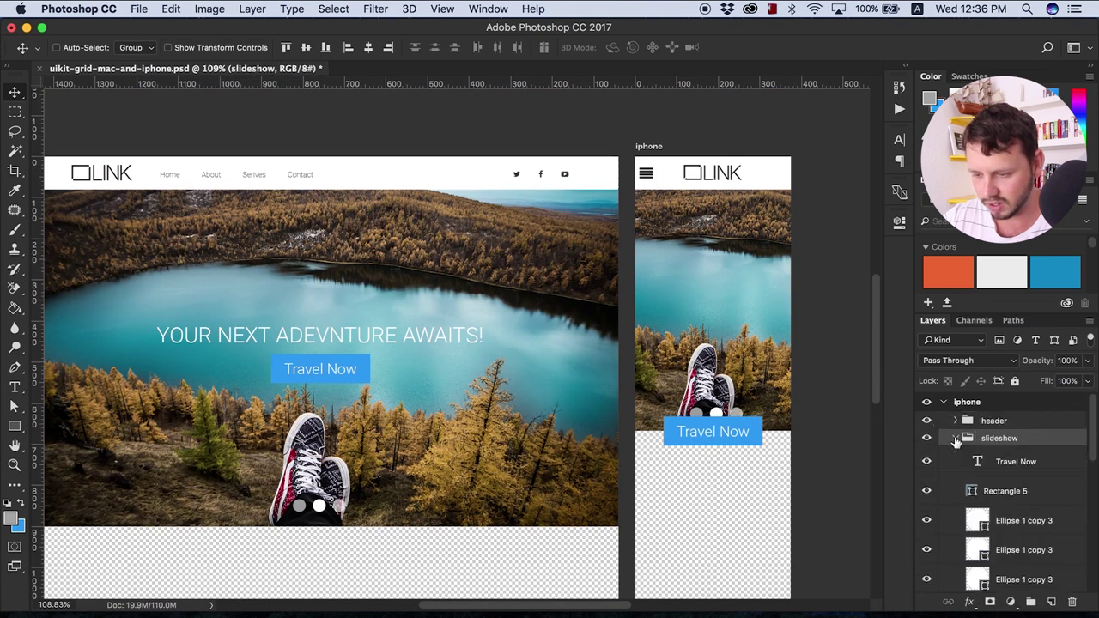
left_click(982, 468)
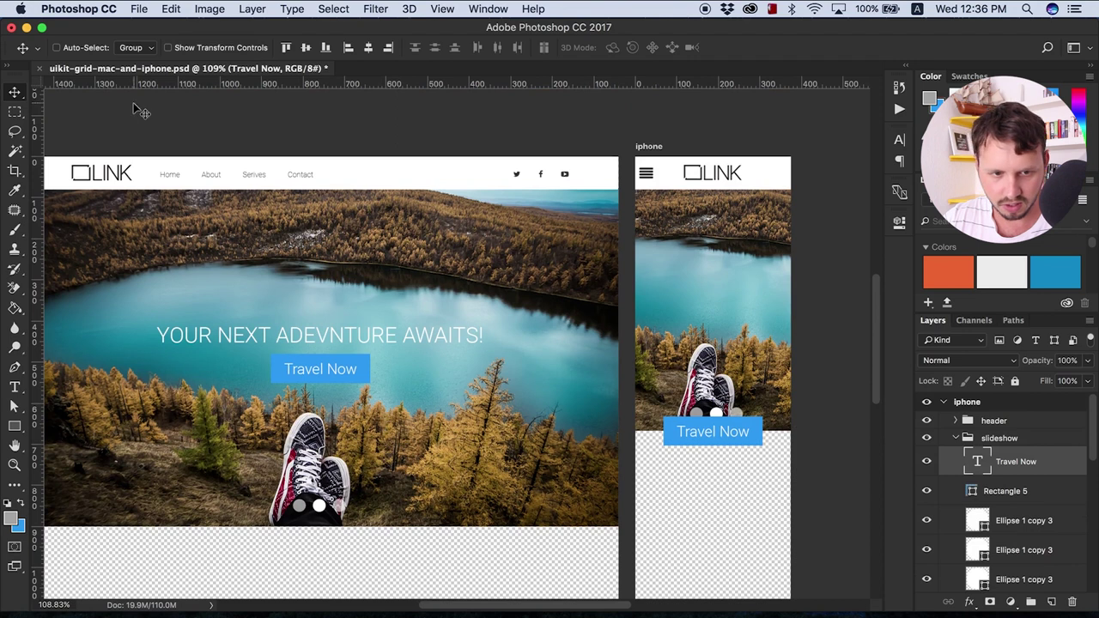
left_click_drag(767, 441, 776, 371)
key("super+z")
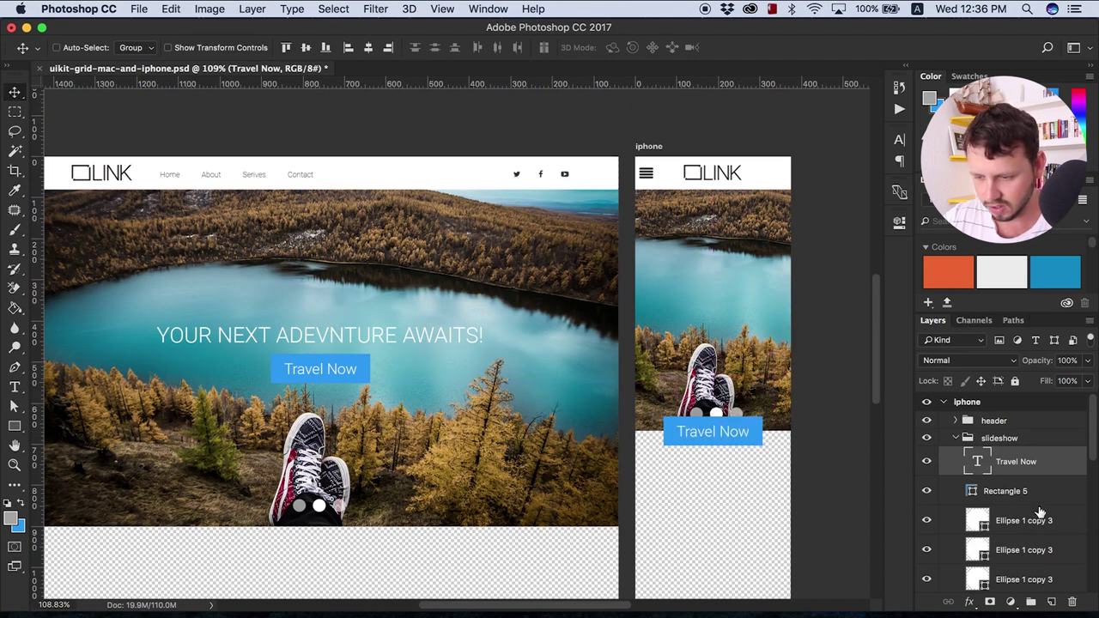
left_click(1035, 496, "shift")
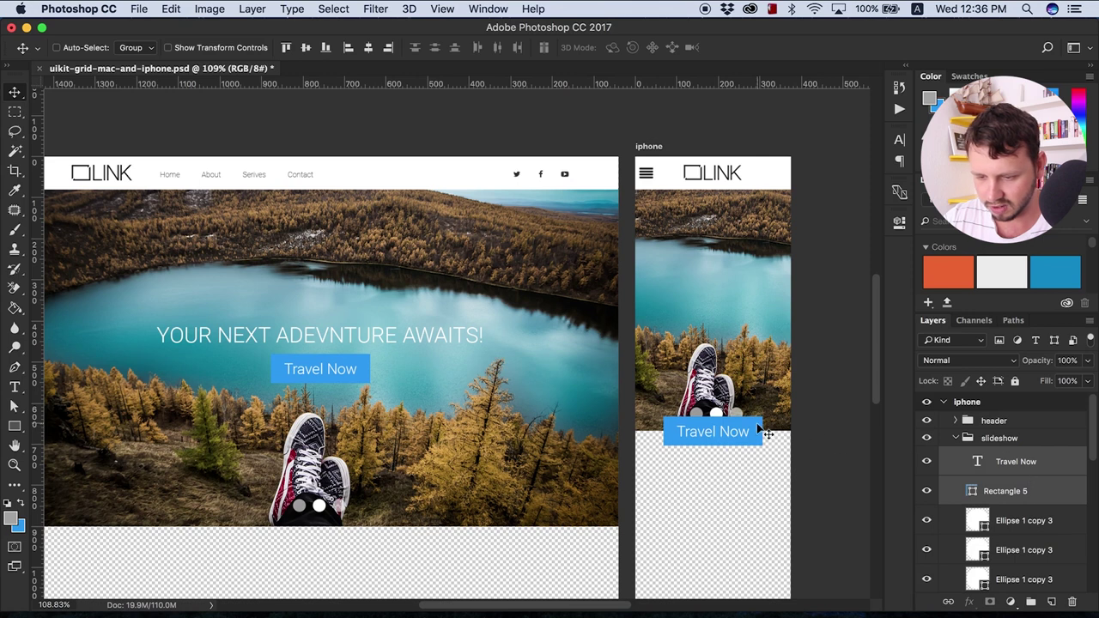
left_click_drag(759, 431, 754, 343)
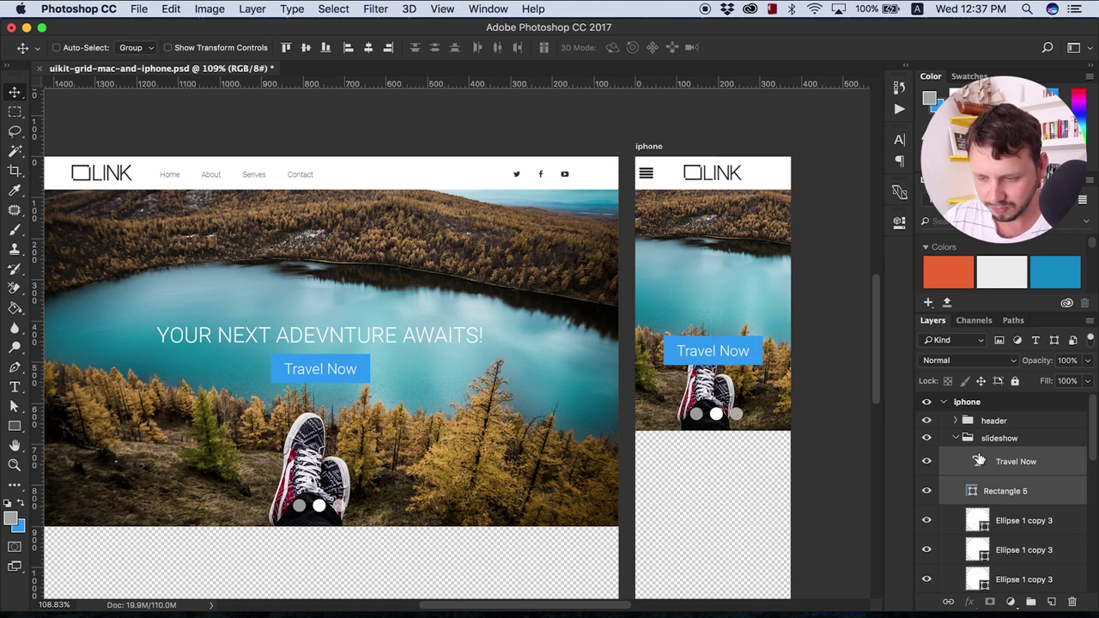
Duplicate the desktop headline layer
left_click(957, 439)
scroll(988, 566, "down", 2)
left_click(985, 559)
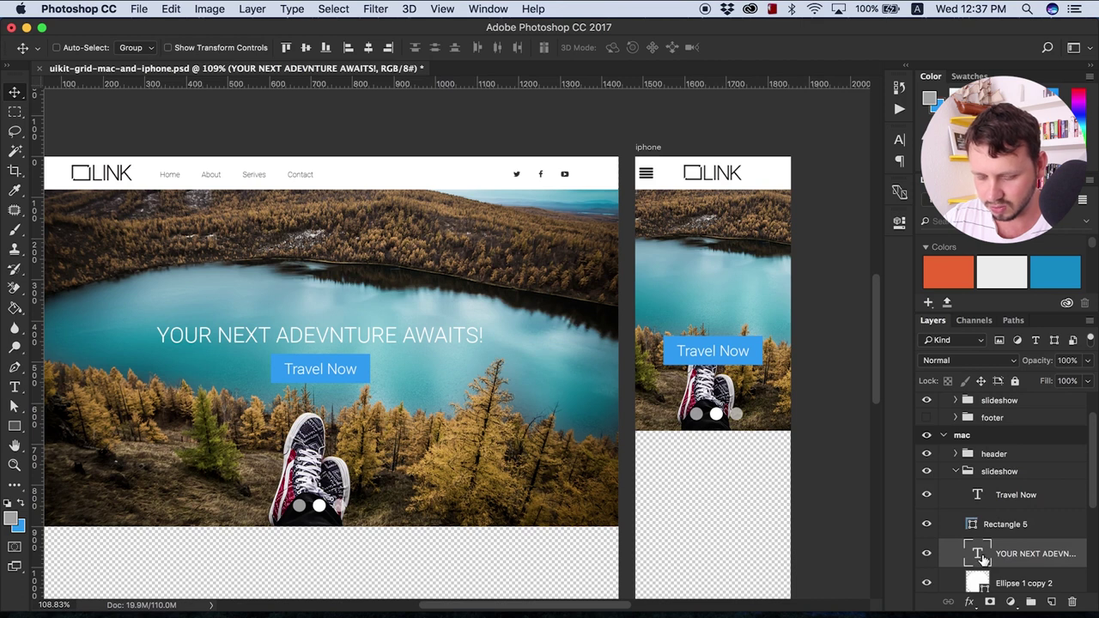
key("super+j")
Move the headline copy into the iphone slideshow group and onto the iPhone artboard
left_click_drag(985, 558, 977, 402)
left_click(956, 472)
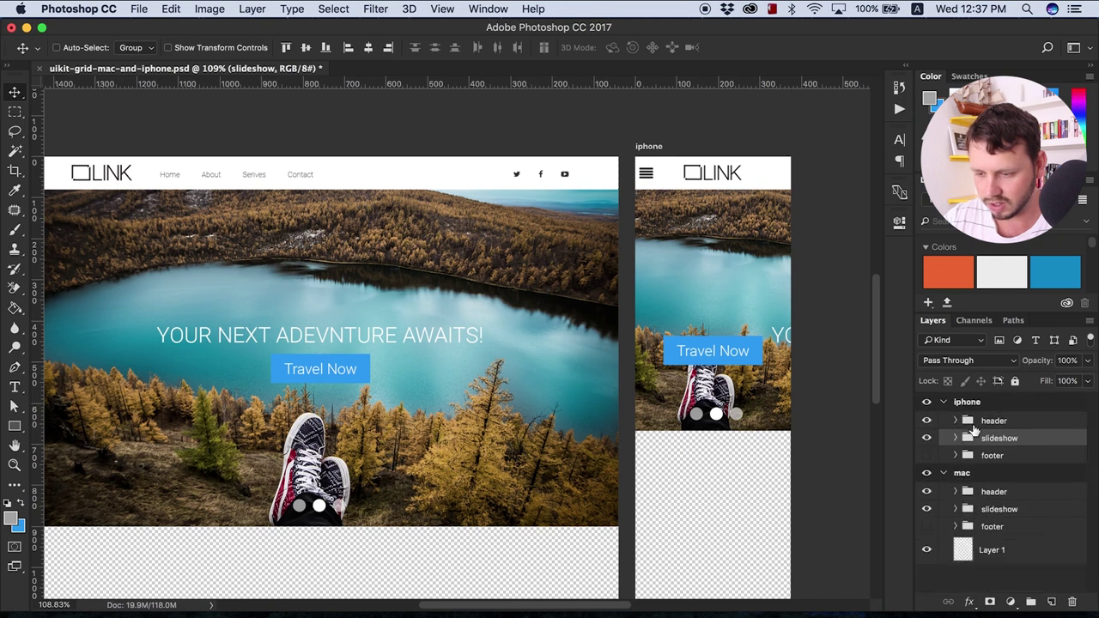
left_click(956, 438)
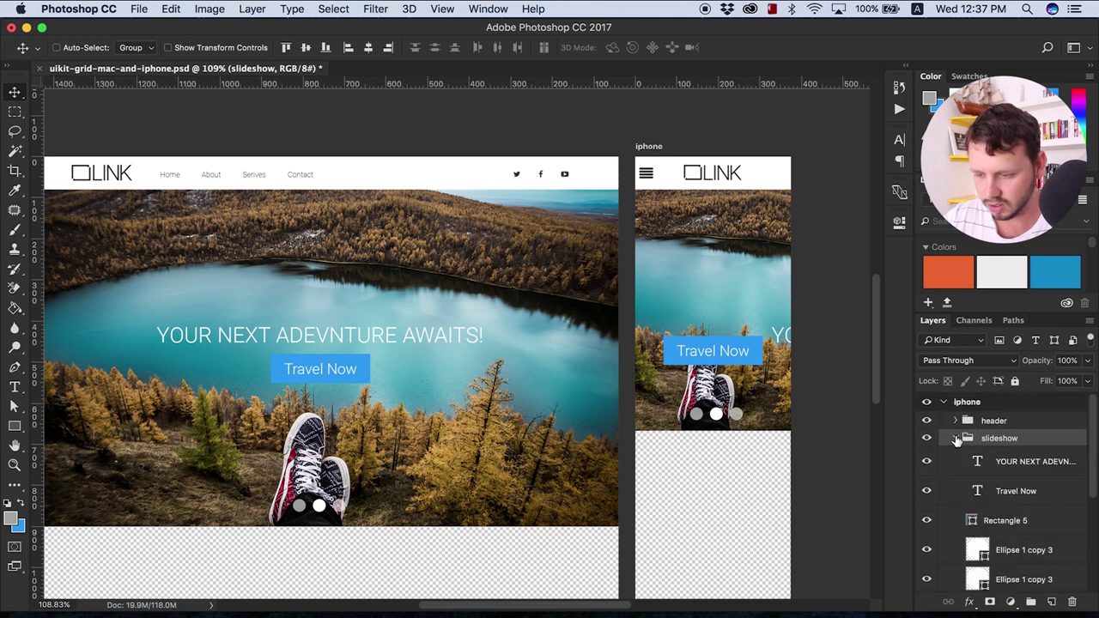
left_click(982, 464)
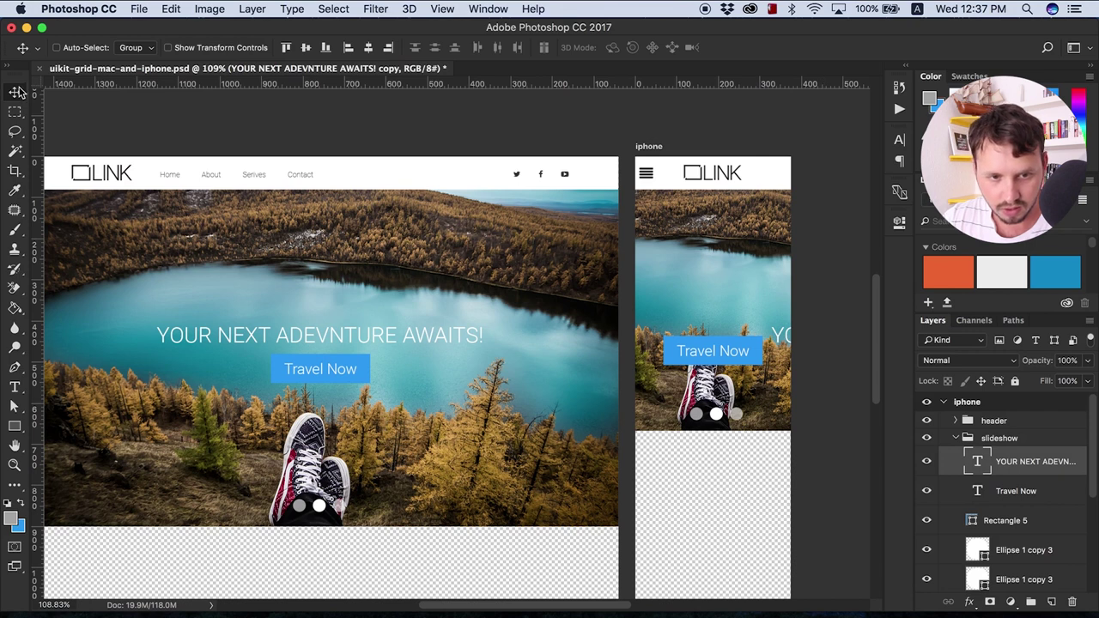
left_click_drag(789, 343, 665, 262)
Break the iPhone headline after 'YOUR NEXT' and make its text box taller
double_click(979, 462)
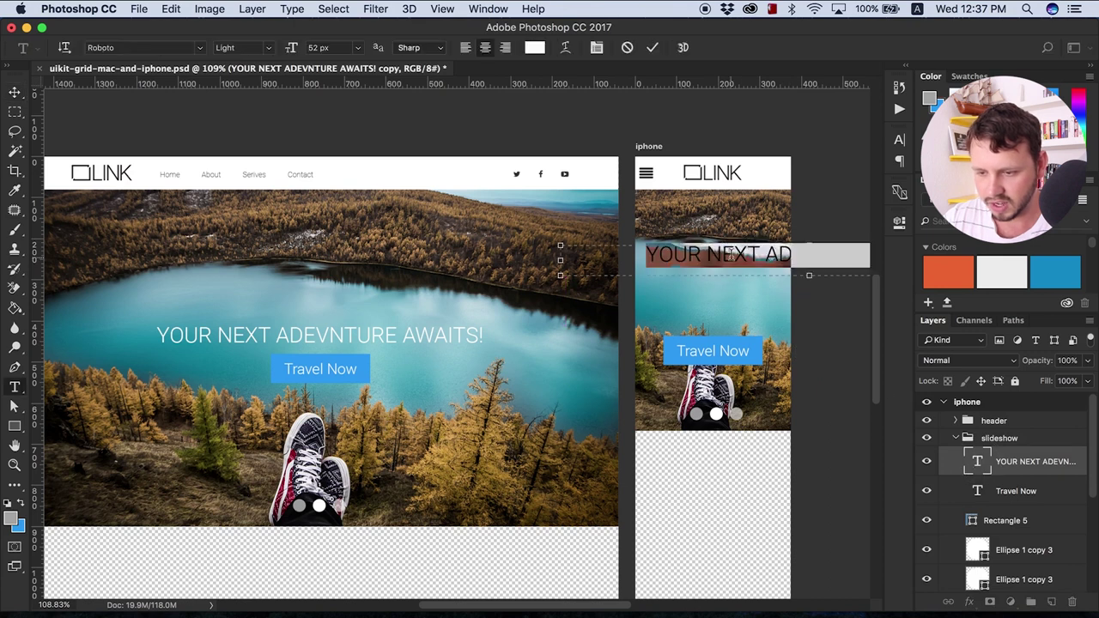
left_click(769, 254)
key("Return")
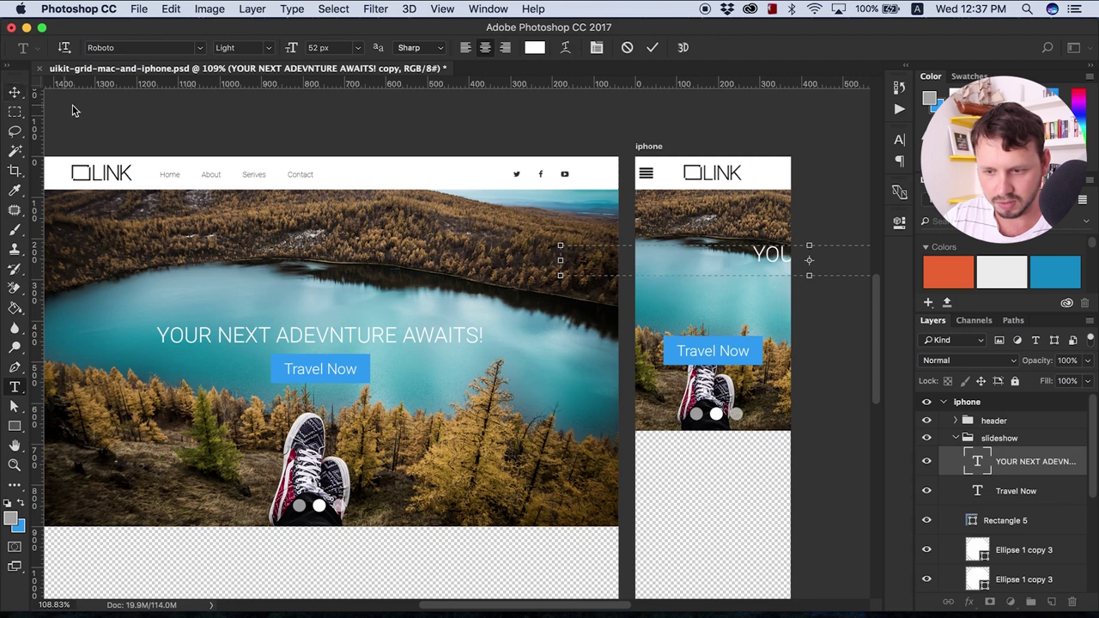
left_click_drag(810, 278, 810, 319)
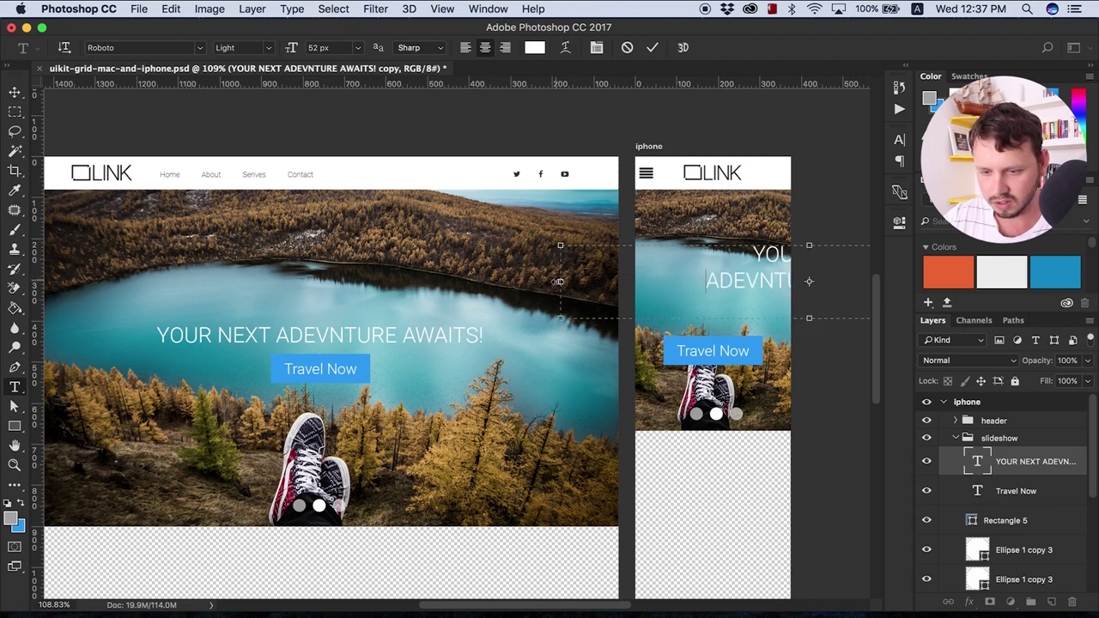
Narrow the headline box to the iPhone width so it wraps to ADEVNTURE / AWAITS!
left_click_drag(560, 282, 634, 281)
left_click_drag(509, 608, 589, 608)
left_click_drag(739, 279, 470, 283)
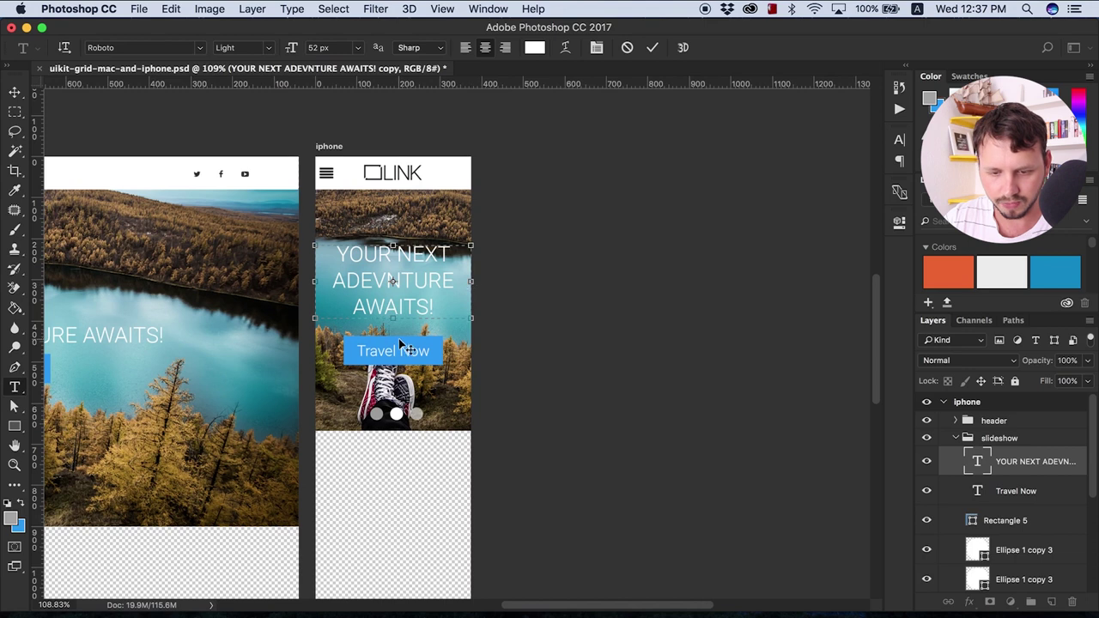
left_click_drag(393, 319, 393, 326)
left_click_drag(569, 608, 520, 608)
key("Return")
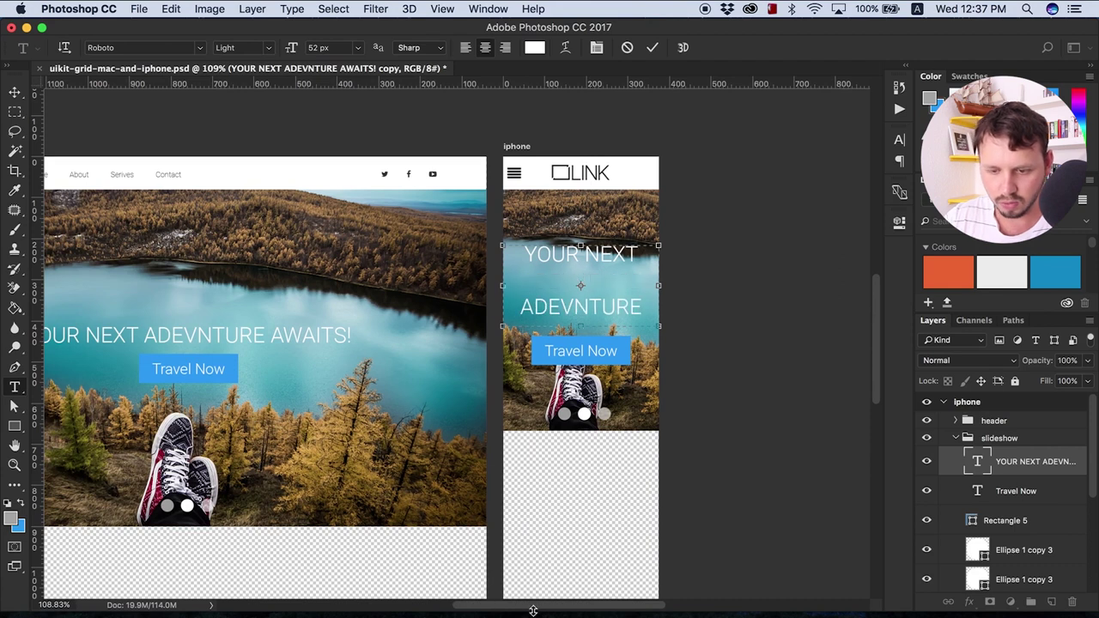
key("BackSpace")
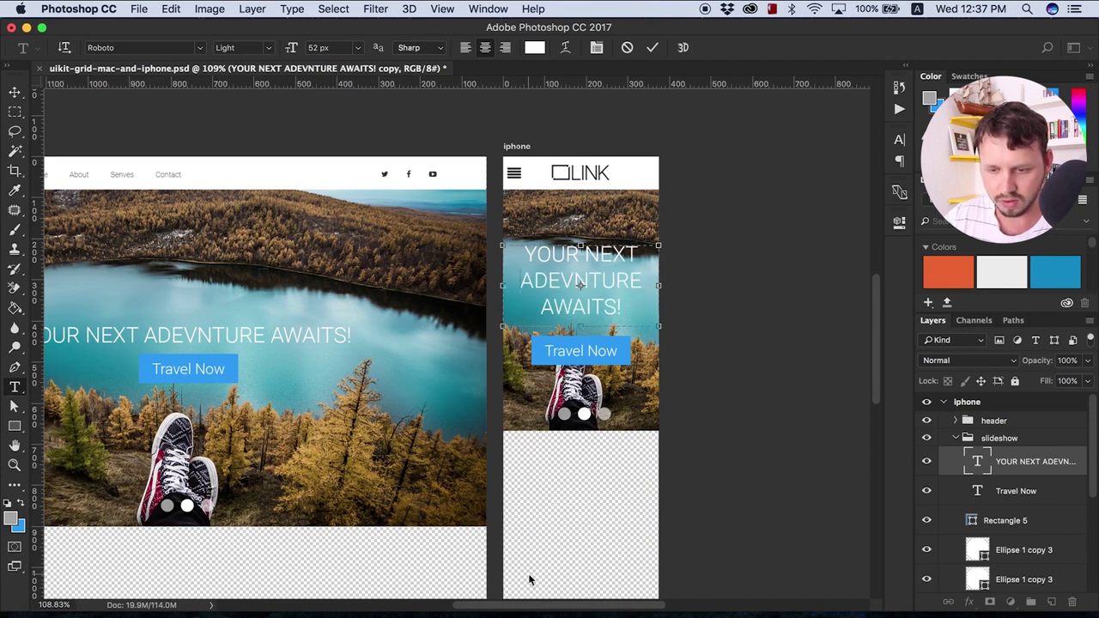
left_click(14, 92)
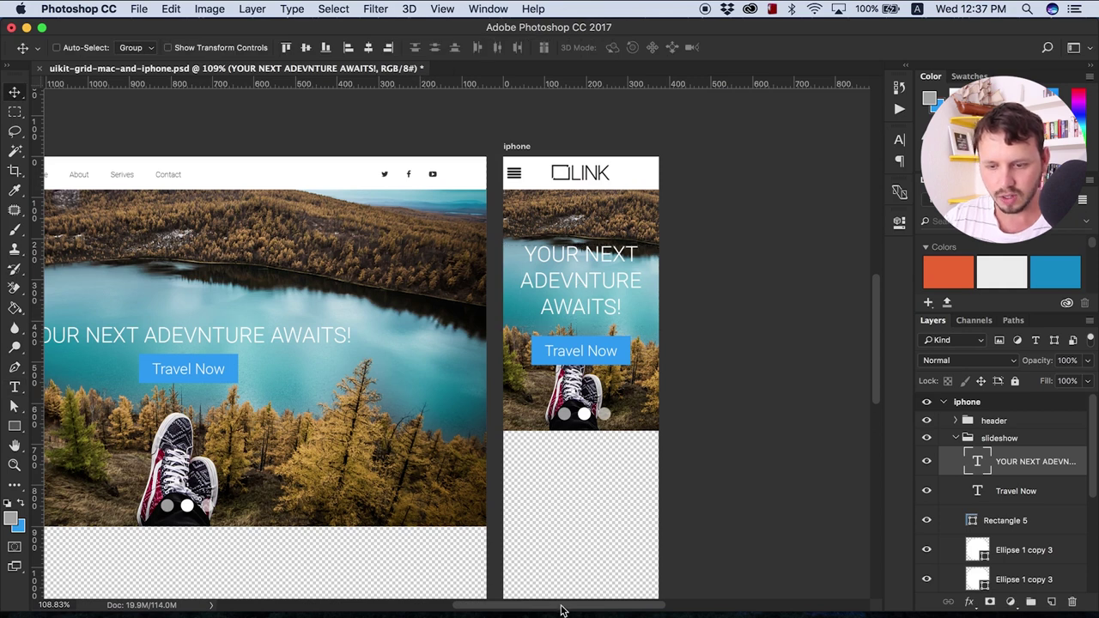
left_click_drag(559, 610, 505, 610)
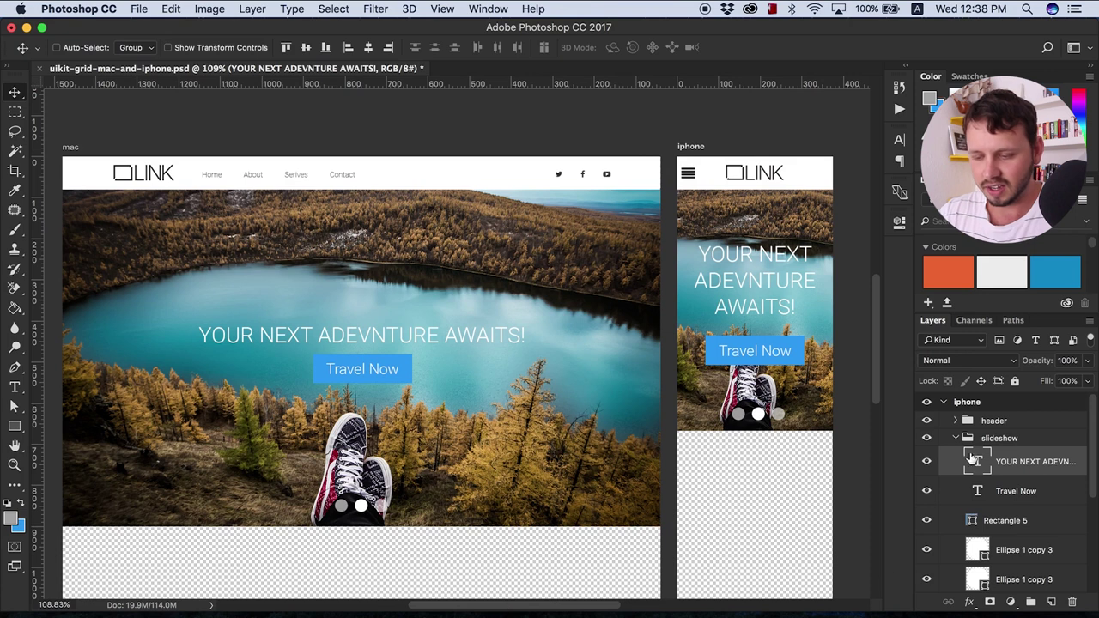
left_click(959, 439)
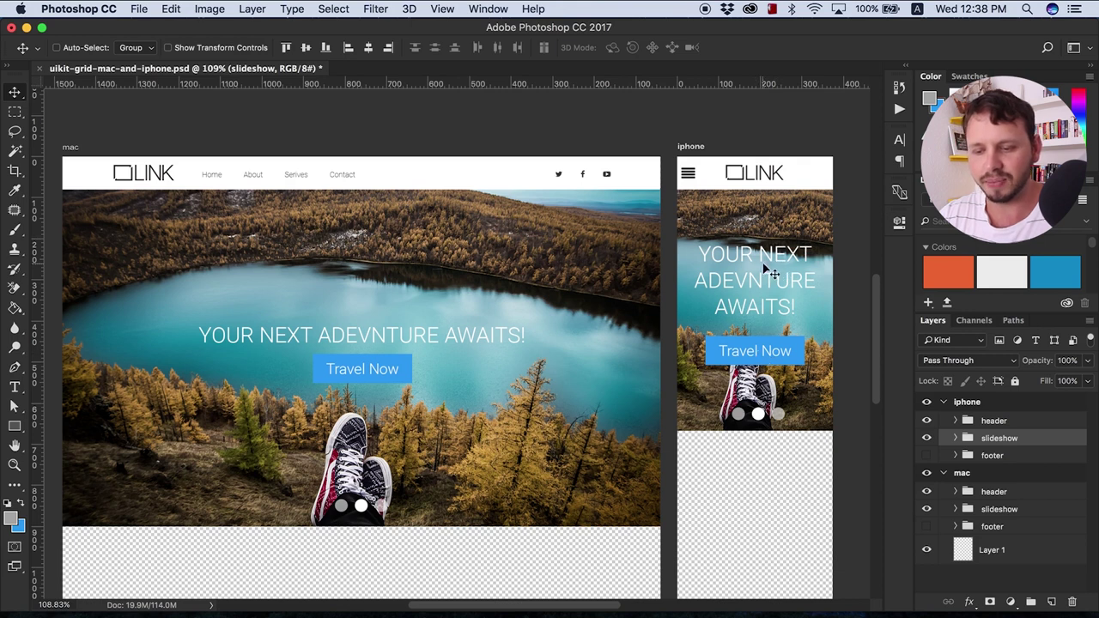
left_click_drag(874, 326, 875, 320)
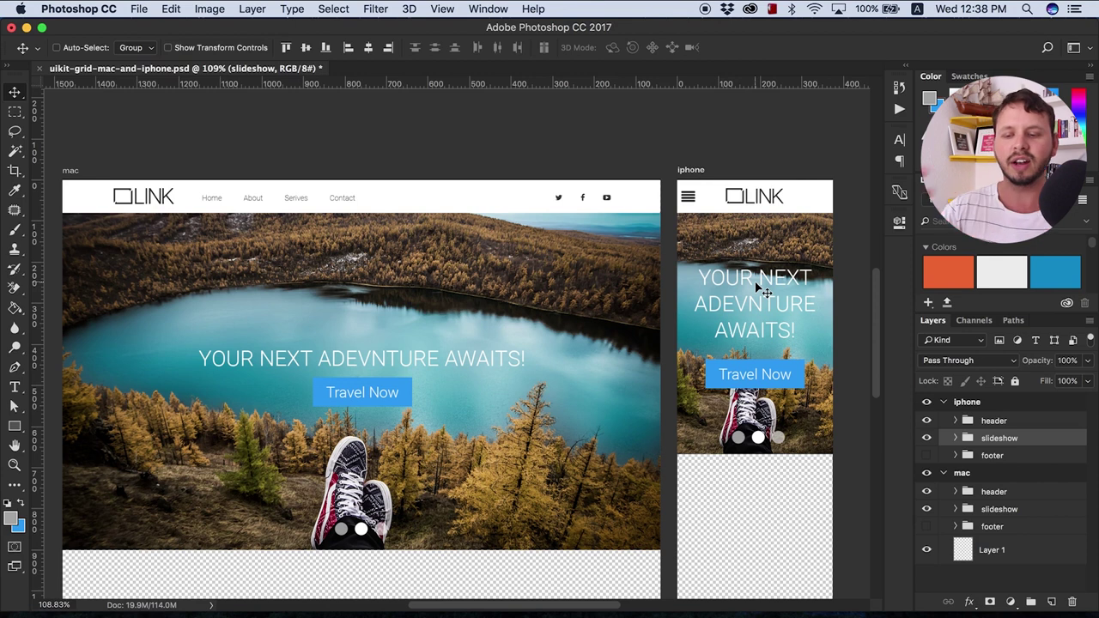